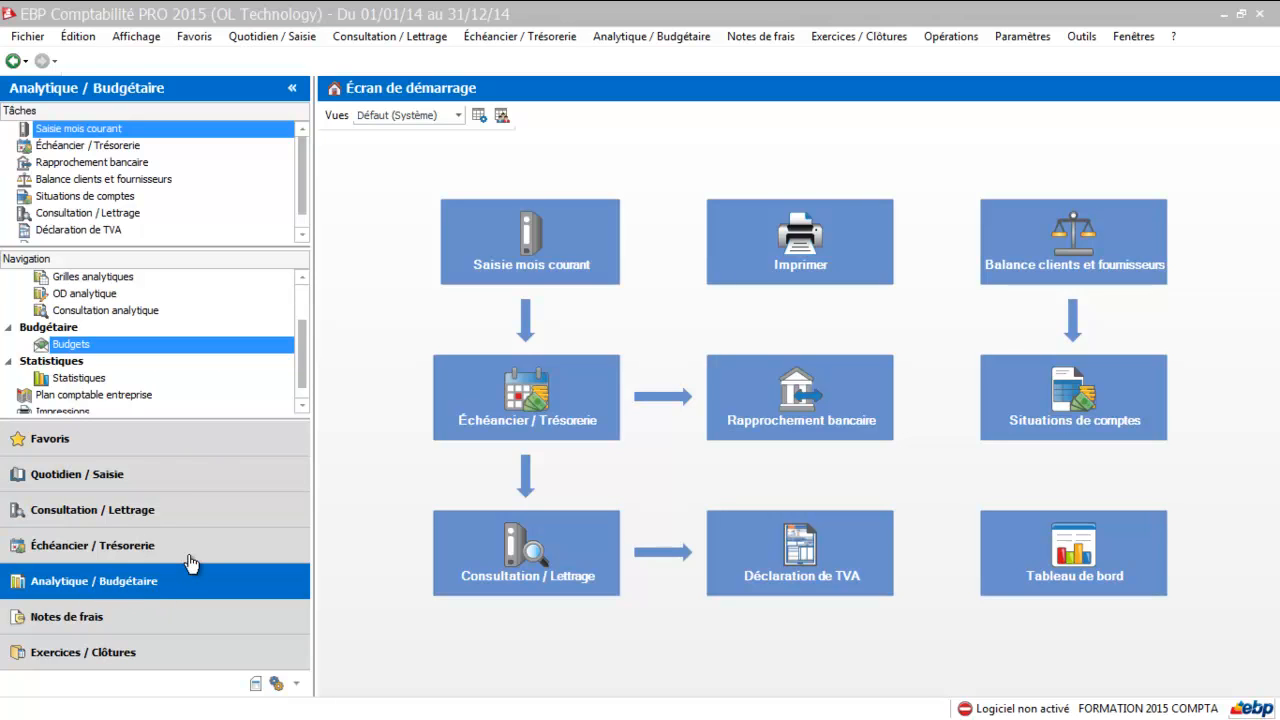
# Create a new general budget with the code TEL and the title TELEPHONE.
pyautogui.click(70, 344)
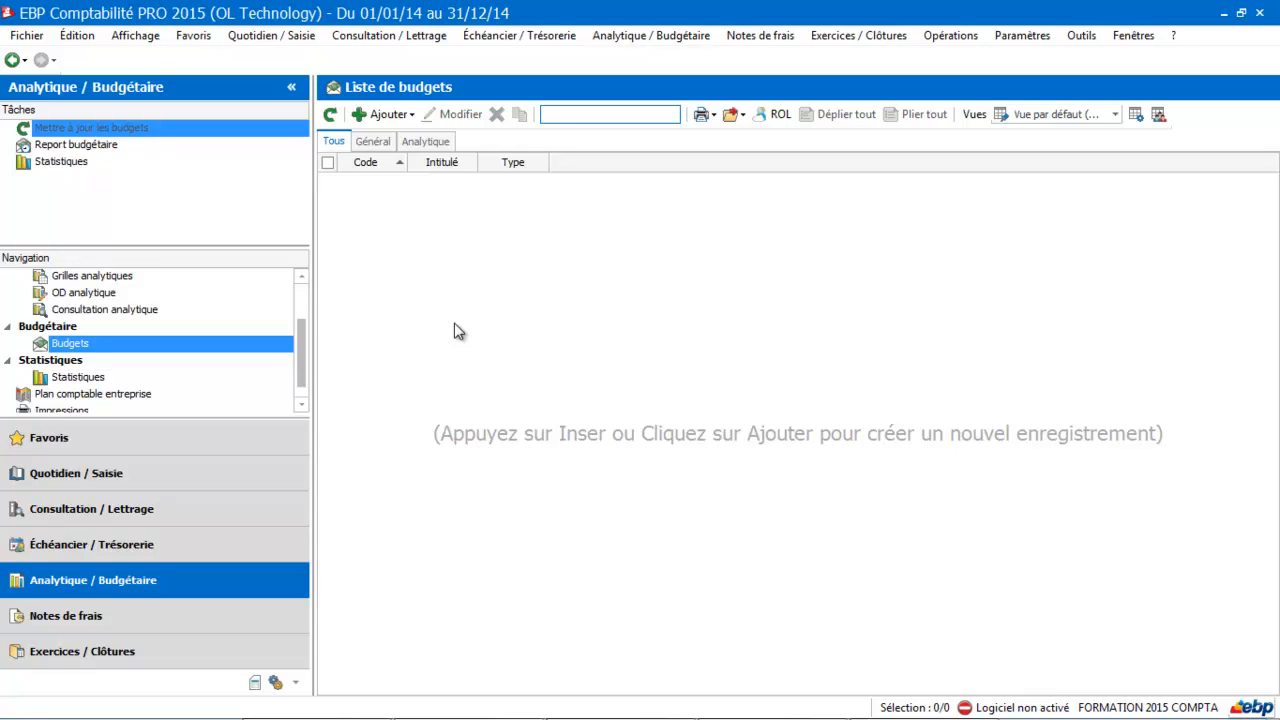
pyautogui.click(397, 116)
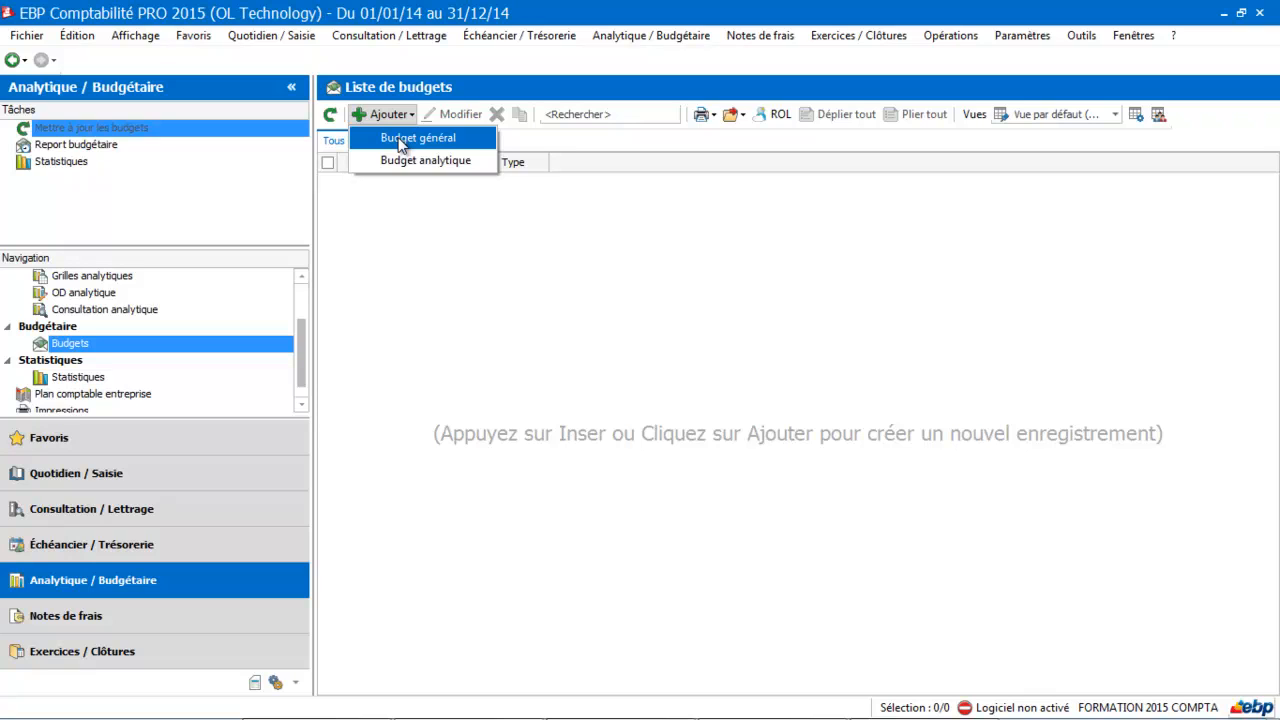
pyautogui.click(401, 142)
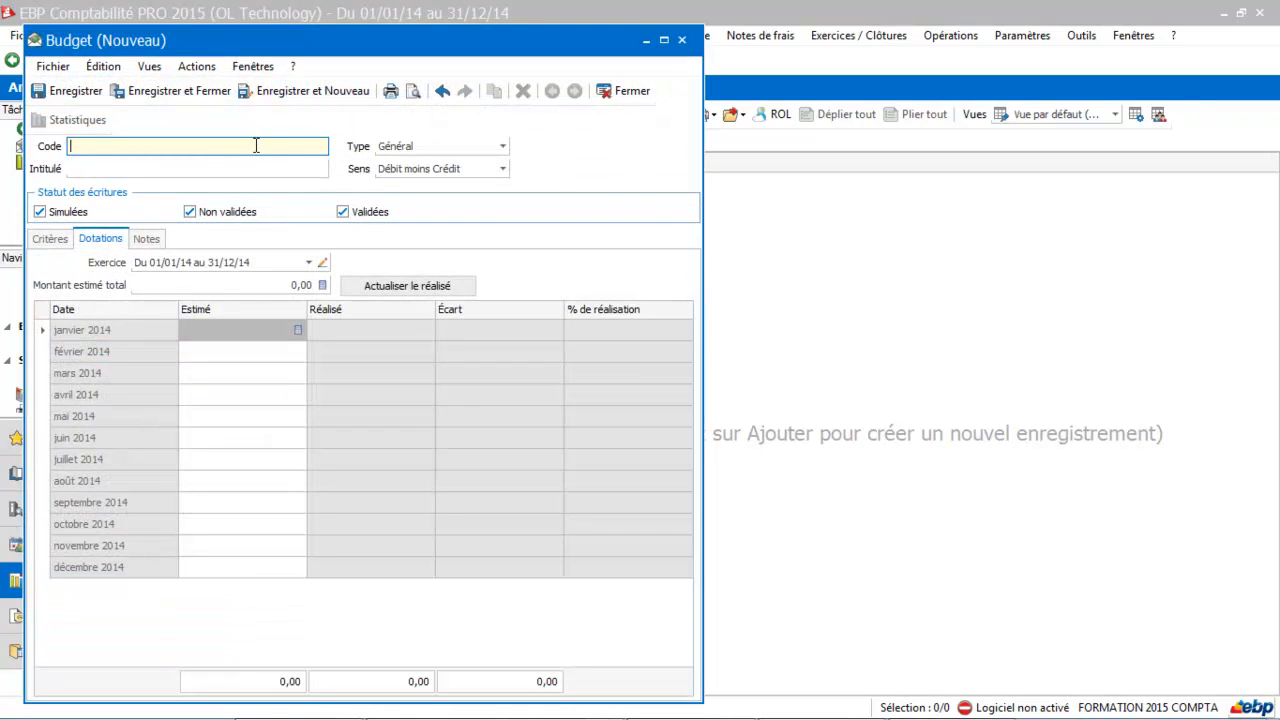
pyautogui.write('TEL')
pyautogui.press('Tab')
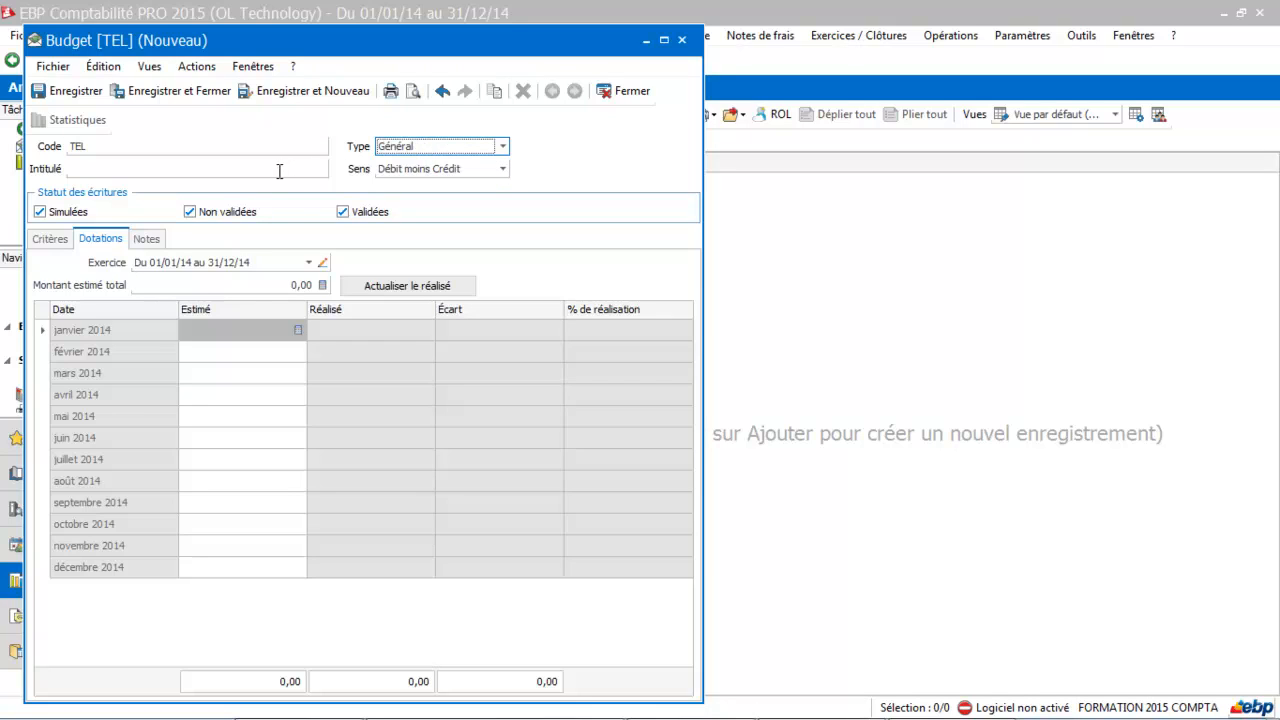
pyautogui.click(278, 170)
pyautogui.write('T')
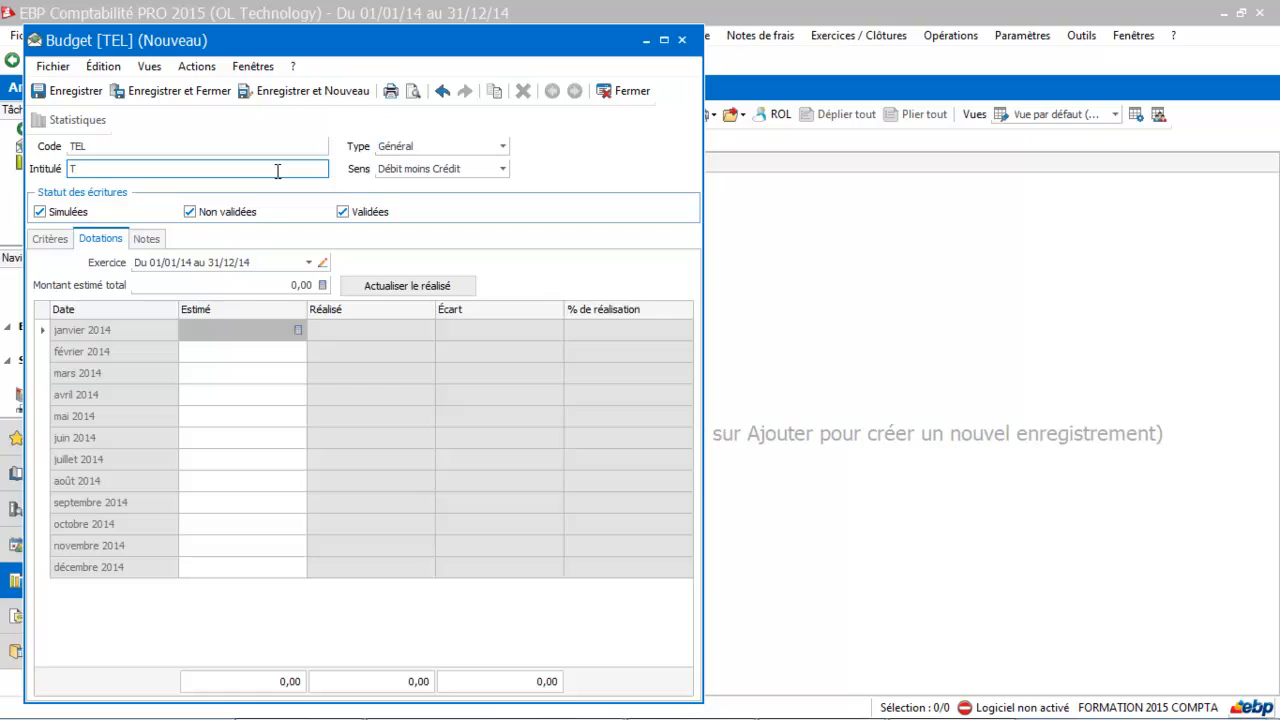
pyautogui.write('ELEPHONE')
pyautogui.press('Tab')
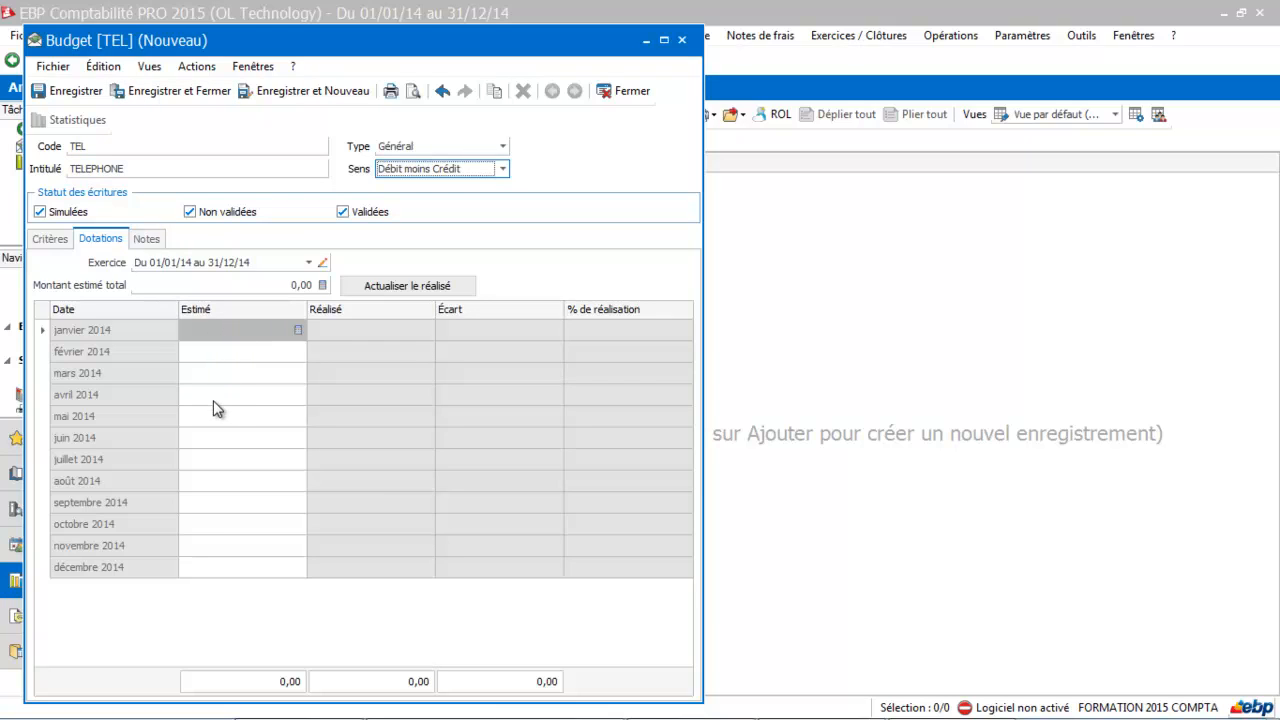
# Enter estimated amounts of 30 for both January and February 2014 in the budget's allocations.
pyautogui.click(233, 330)
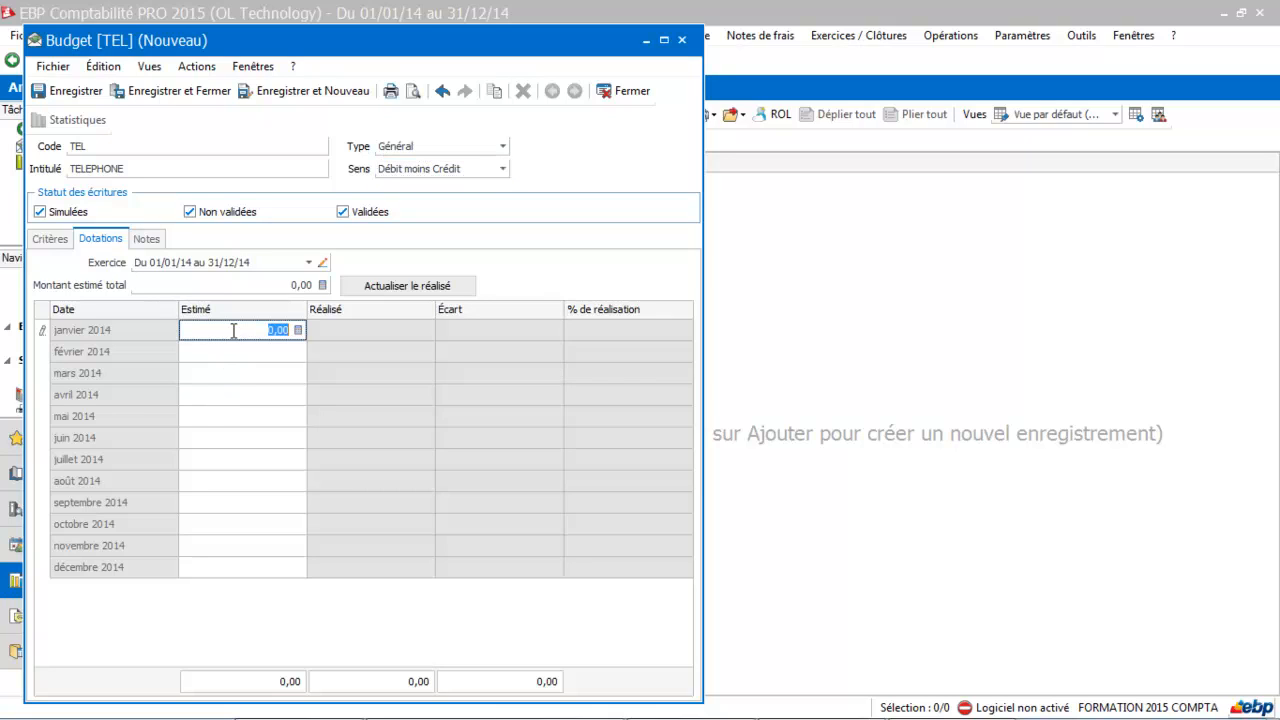
pyautogui.write('30')
pyautogui.press('Return')
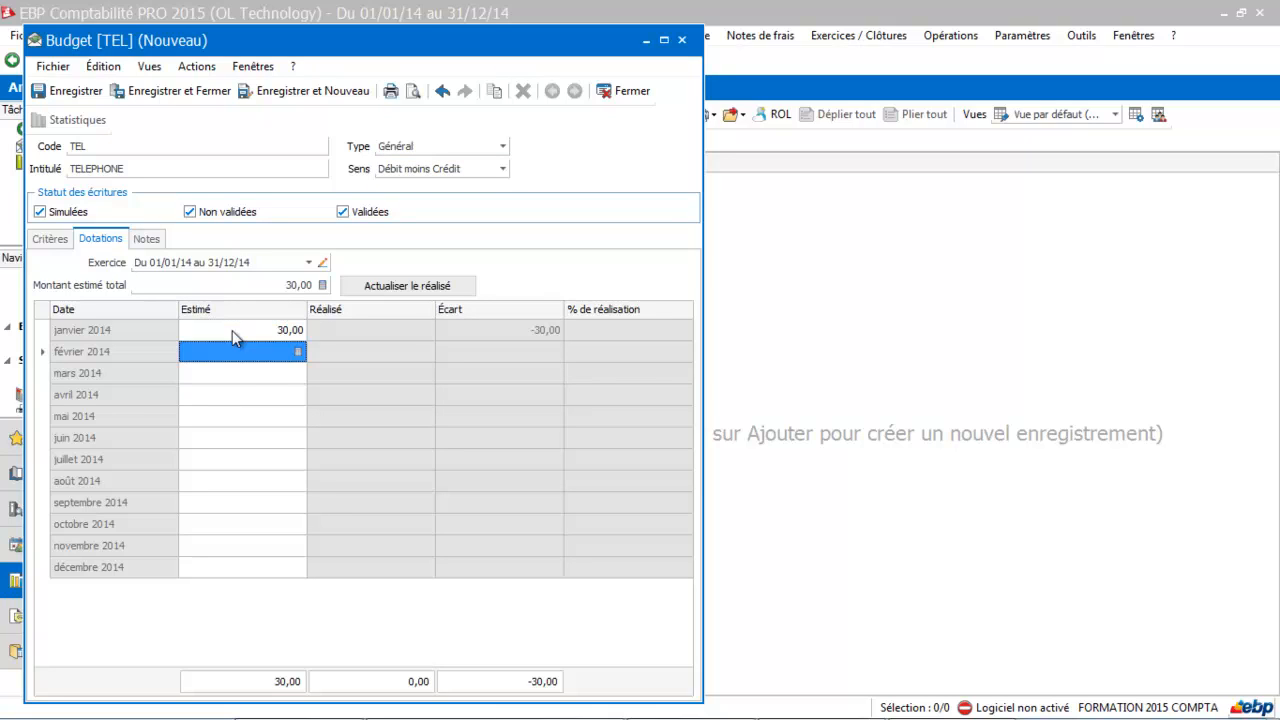
pyautogui.write('30')
pyautogui.press('Return')
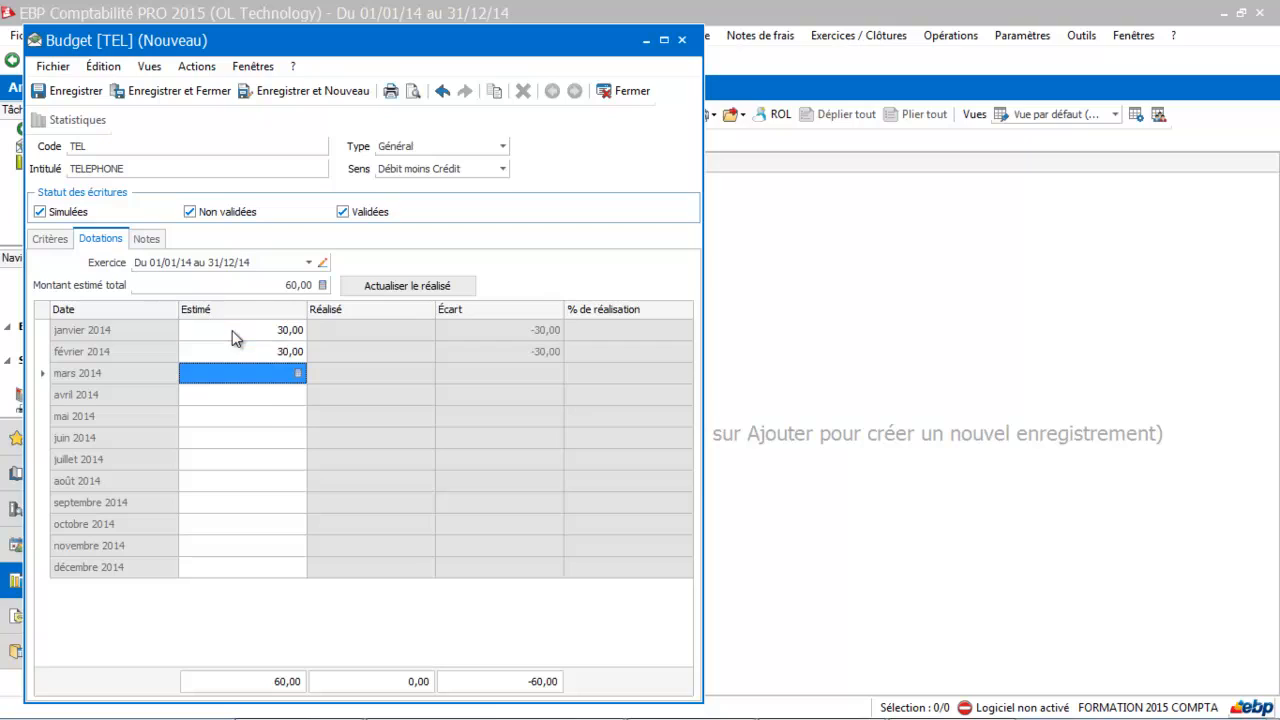
# Enter estimated amounts of 50 for April, 60 for July and 80 for September 2014.
pyautogui.click(261, 403)
pyautogui.write('50')
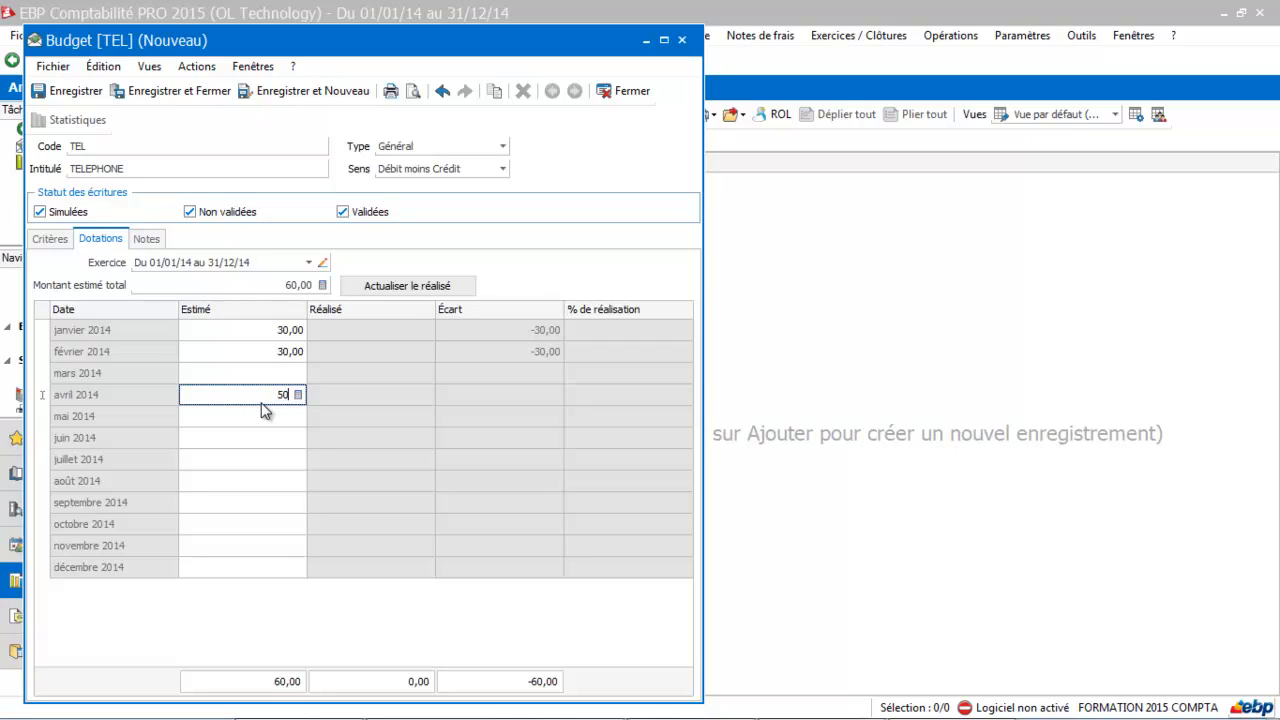
pyautogui.press('Return')
pyautogui.click(278, 459)
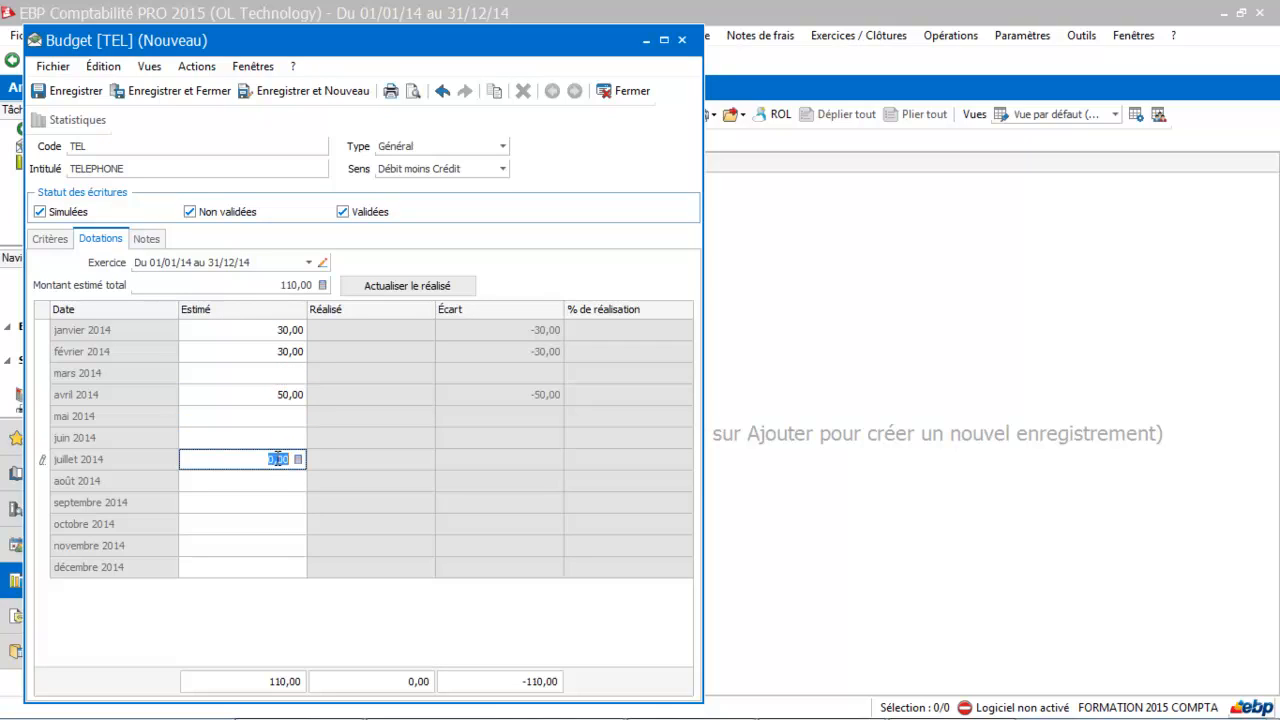
pyautogui.write('60')
pyautogui.click(293, 503)
pyautogui.write('80')
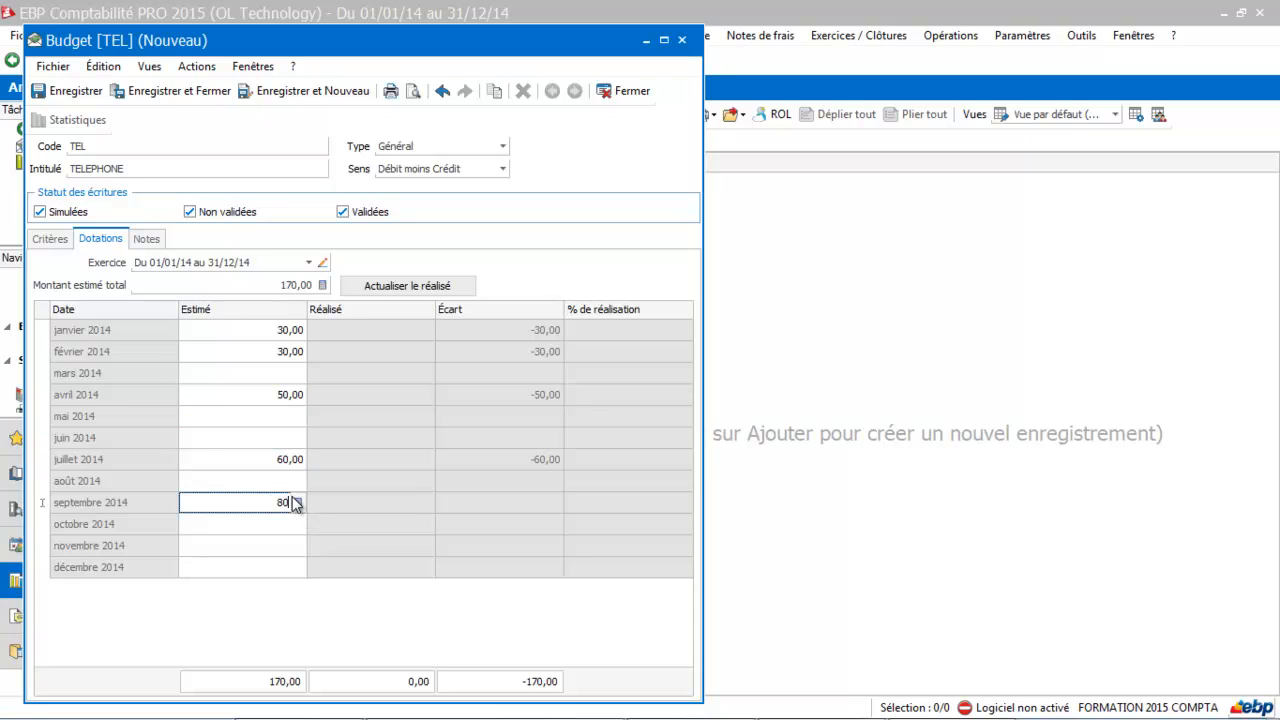
pyautogui.press('Return')
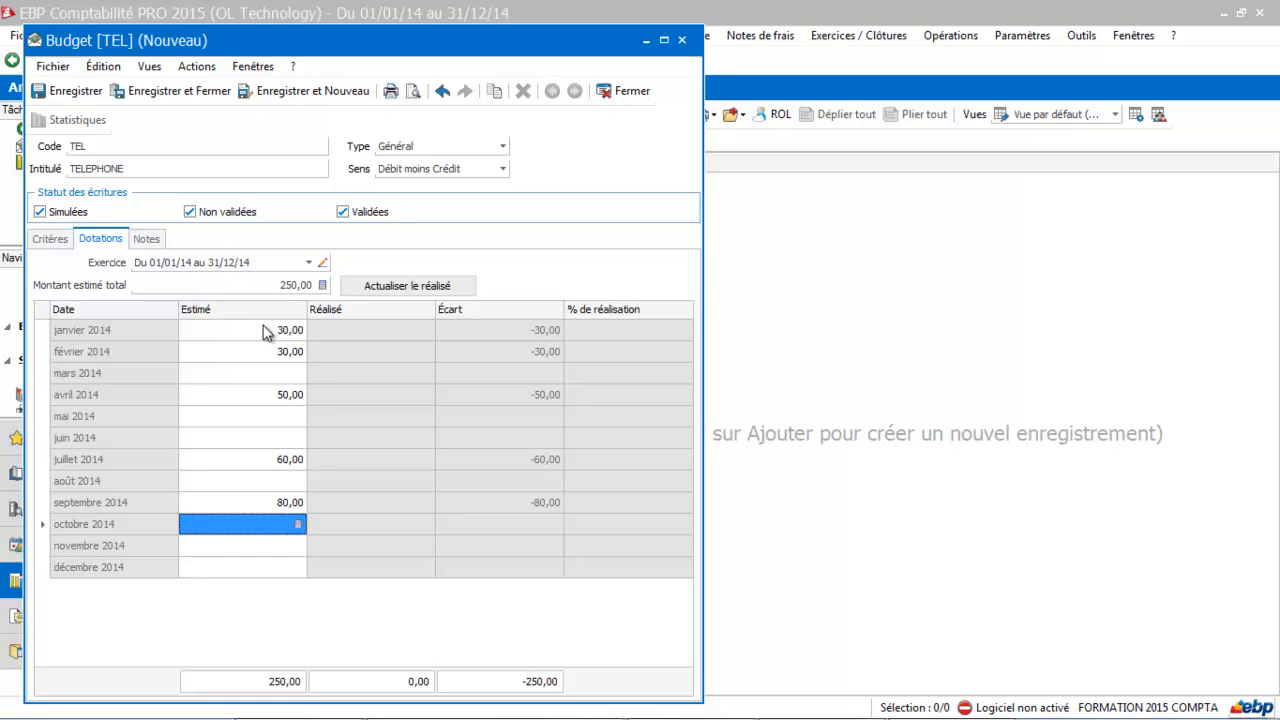
# Add an account range to the budget's criteria with 626 as its starting account.
pyautogui.click(46, 241)
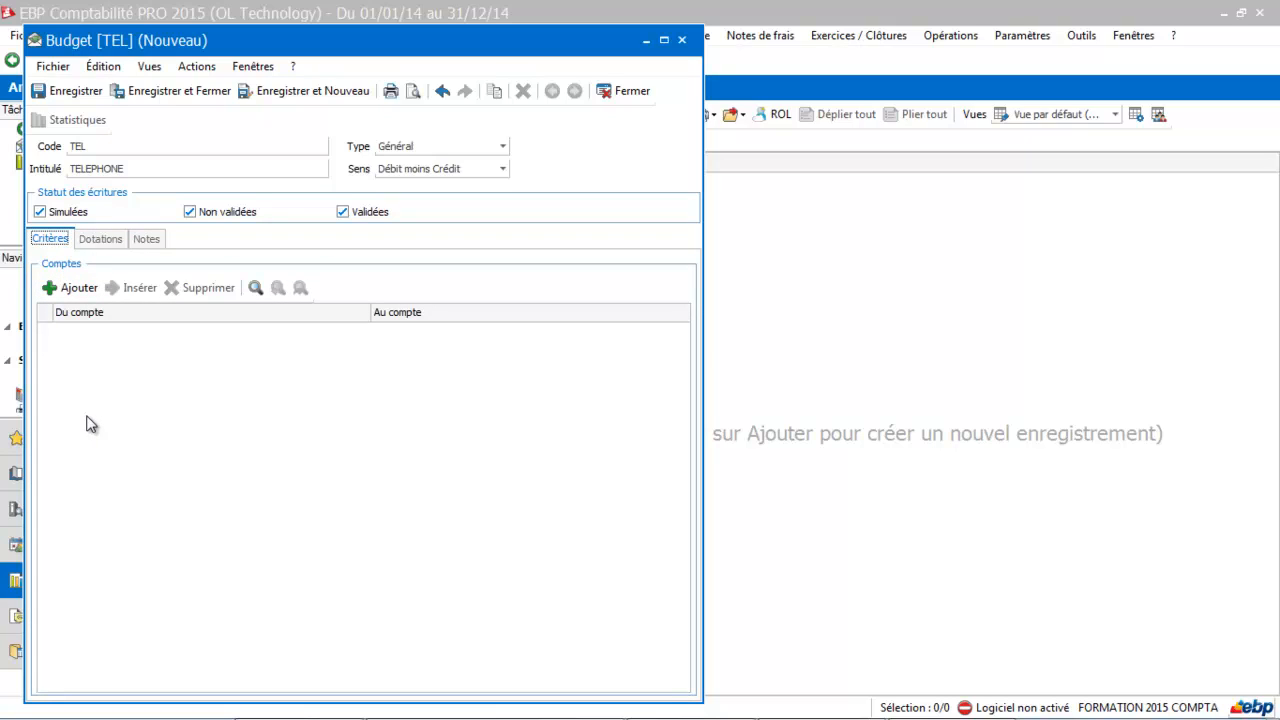
pyautogui.click(77, 290)
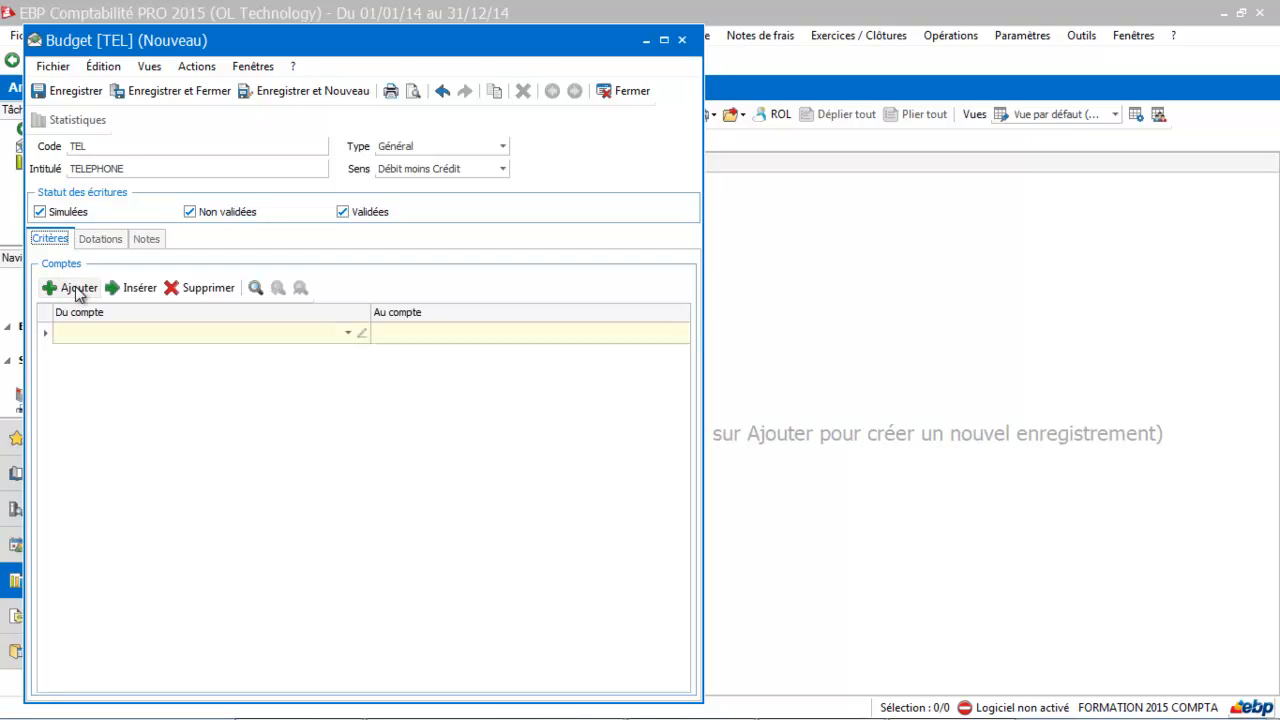
pyautogui.click(347, 333)
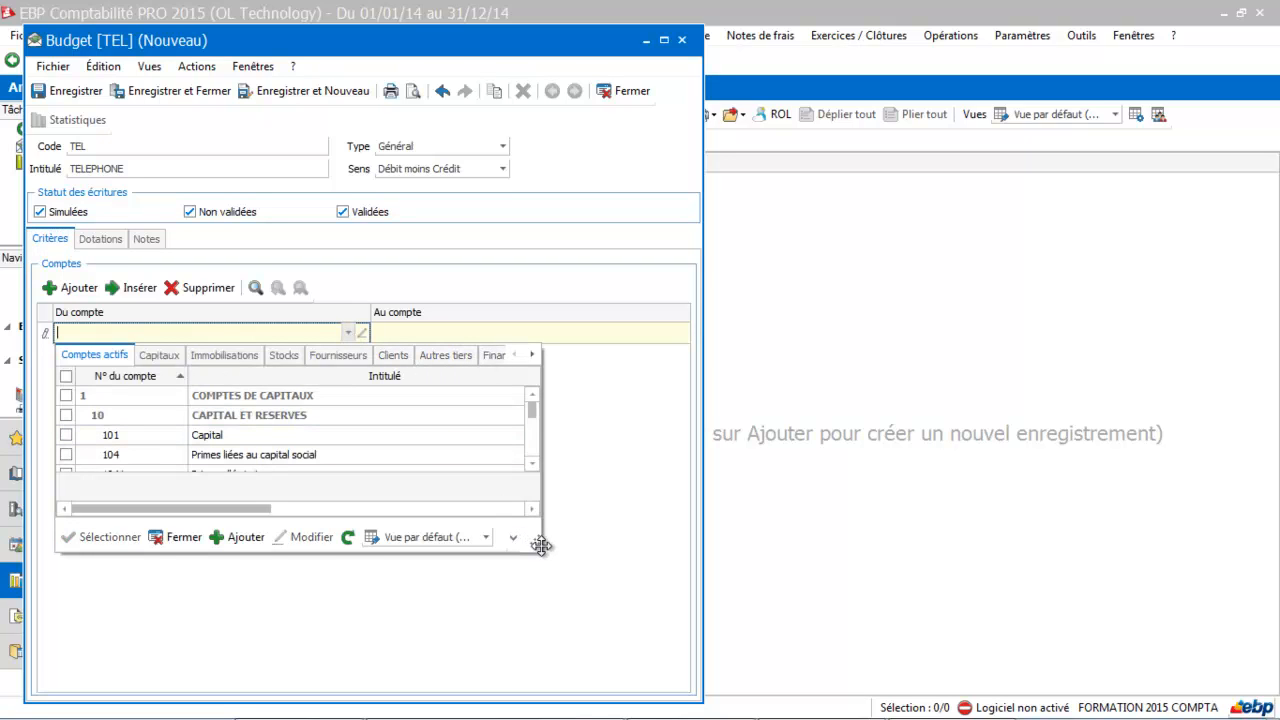
pyautogui.moveTo(536, 540); pyautogui.dragTo(594, 562)
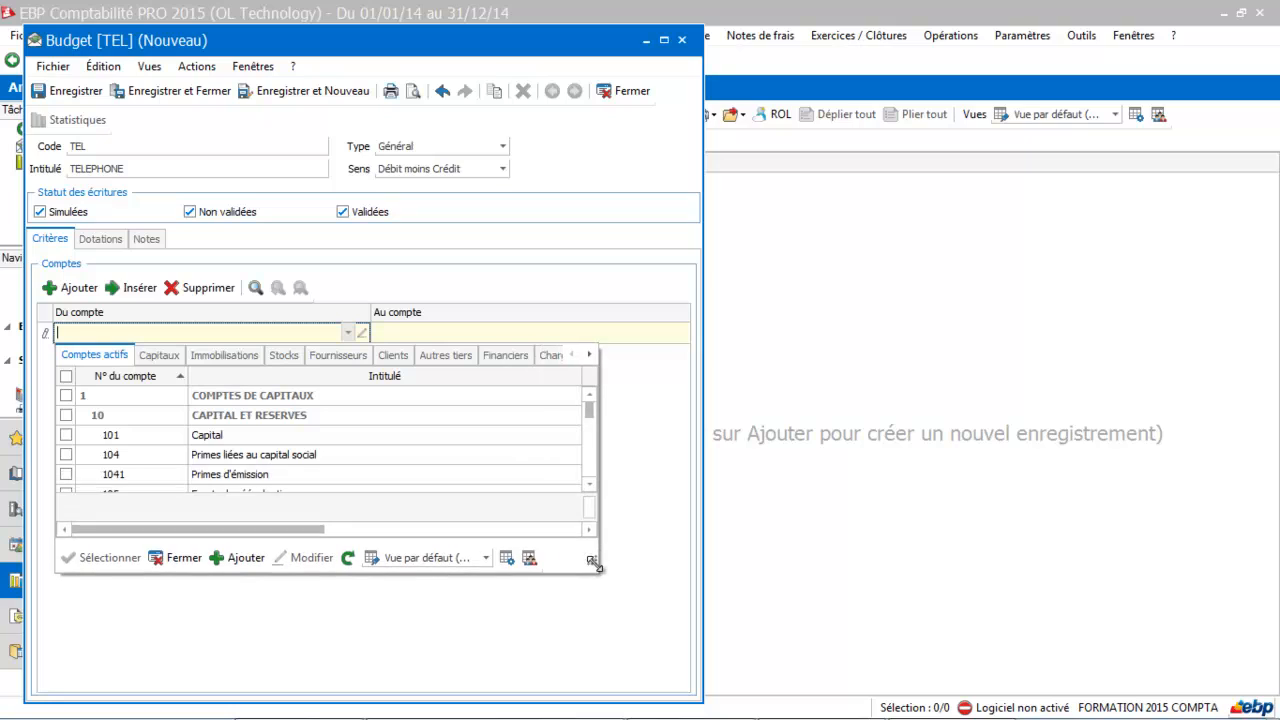
pyautogui.write('626')
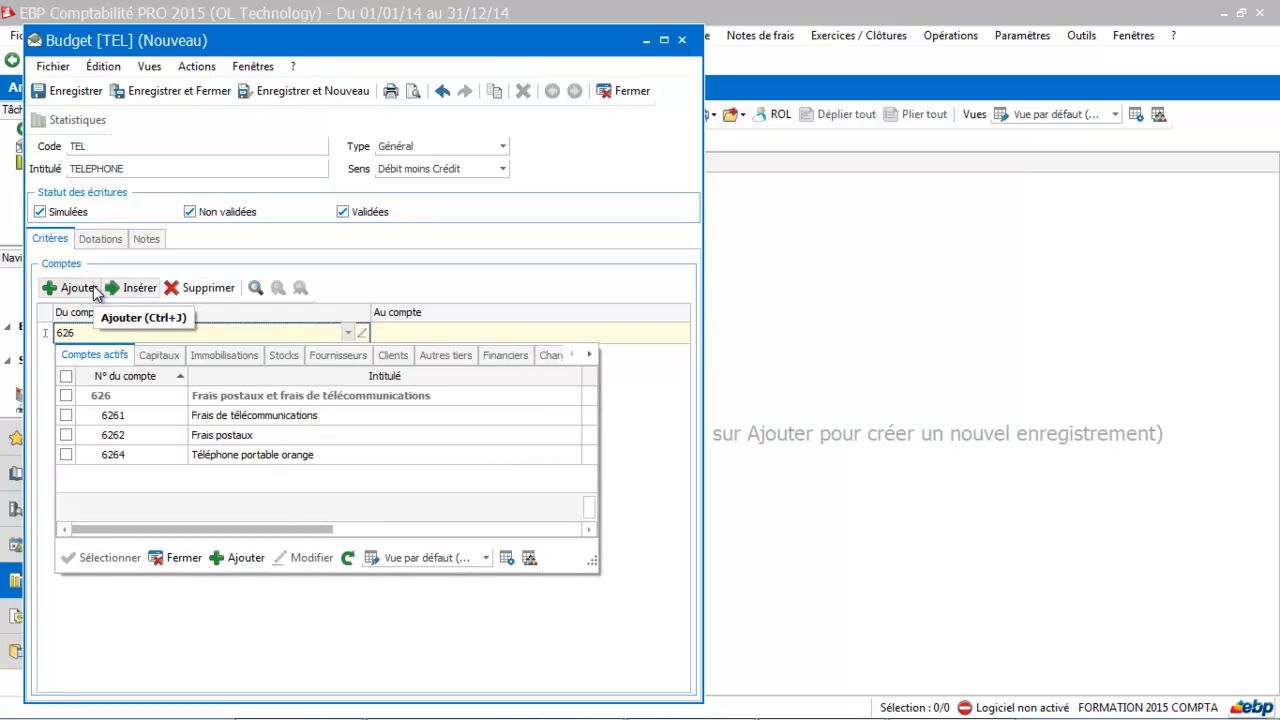
# Change the budget's code to ORANGE.
pyautogui.click(92, 147)
pyautogui.moveTo(92, 147); pyautogui.dragTo(58, 142)
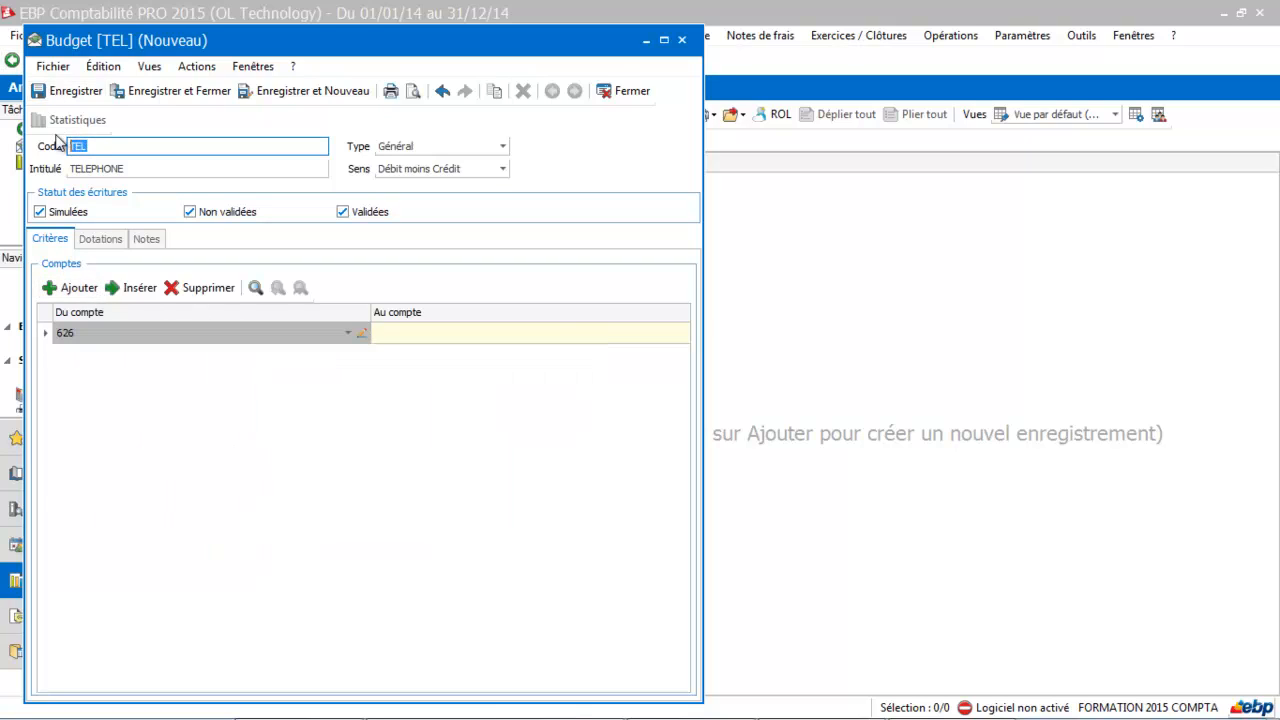
pyautogui.write('ORANGE')
pyautogui.press('Tab')
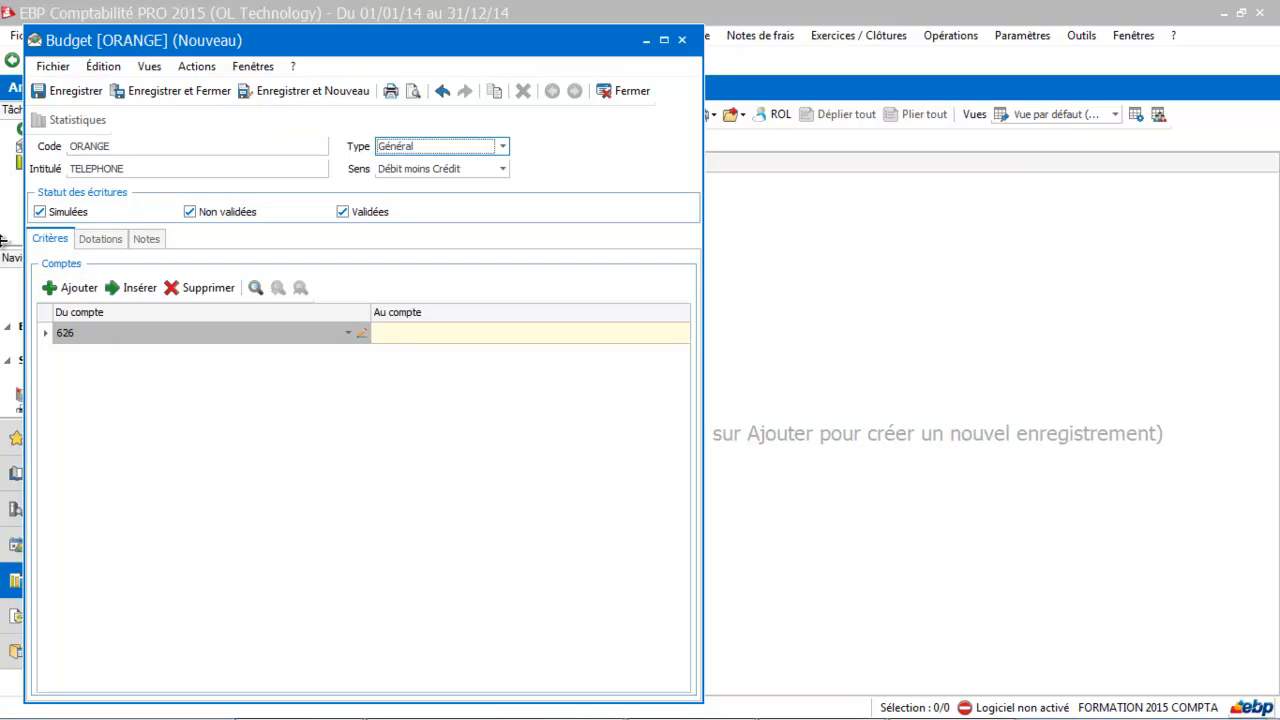
# Set both the starting and ending accounts of the range to 6264, Téléphone portable orange.
pyautogui.click(105, 333)
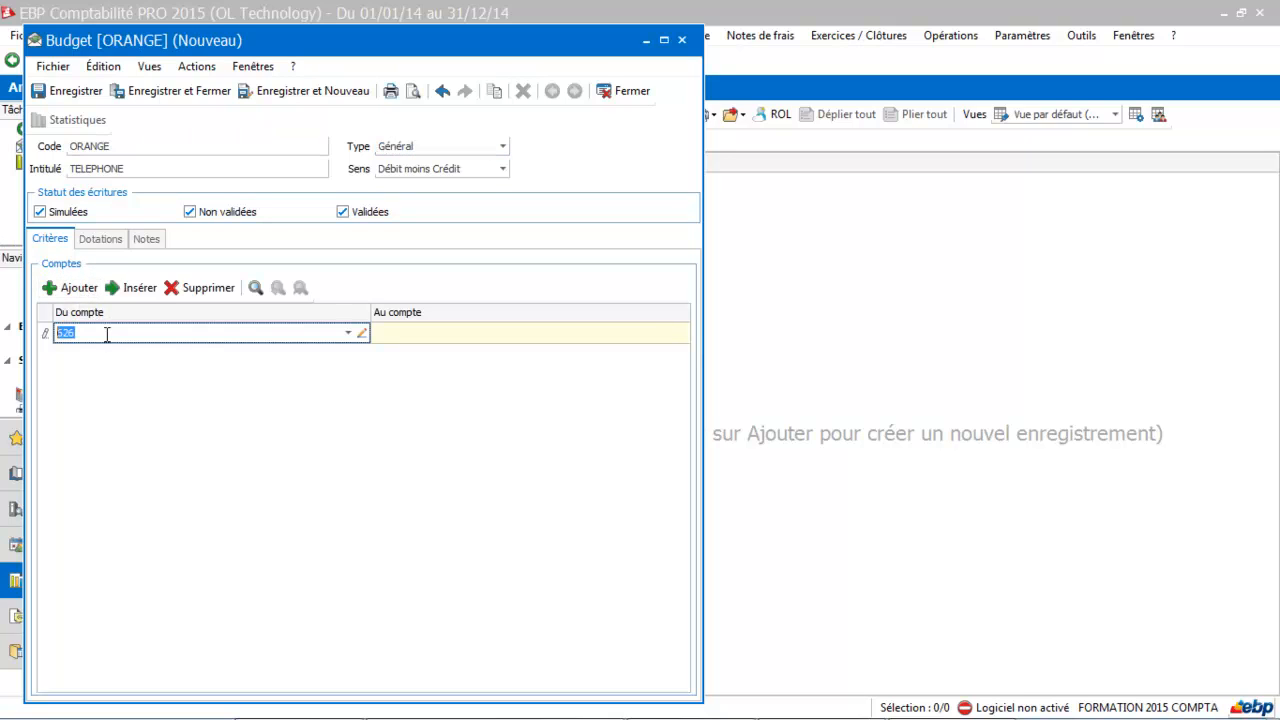
pyautogui.click(352, 333)
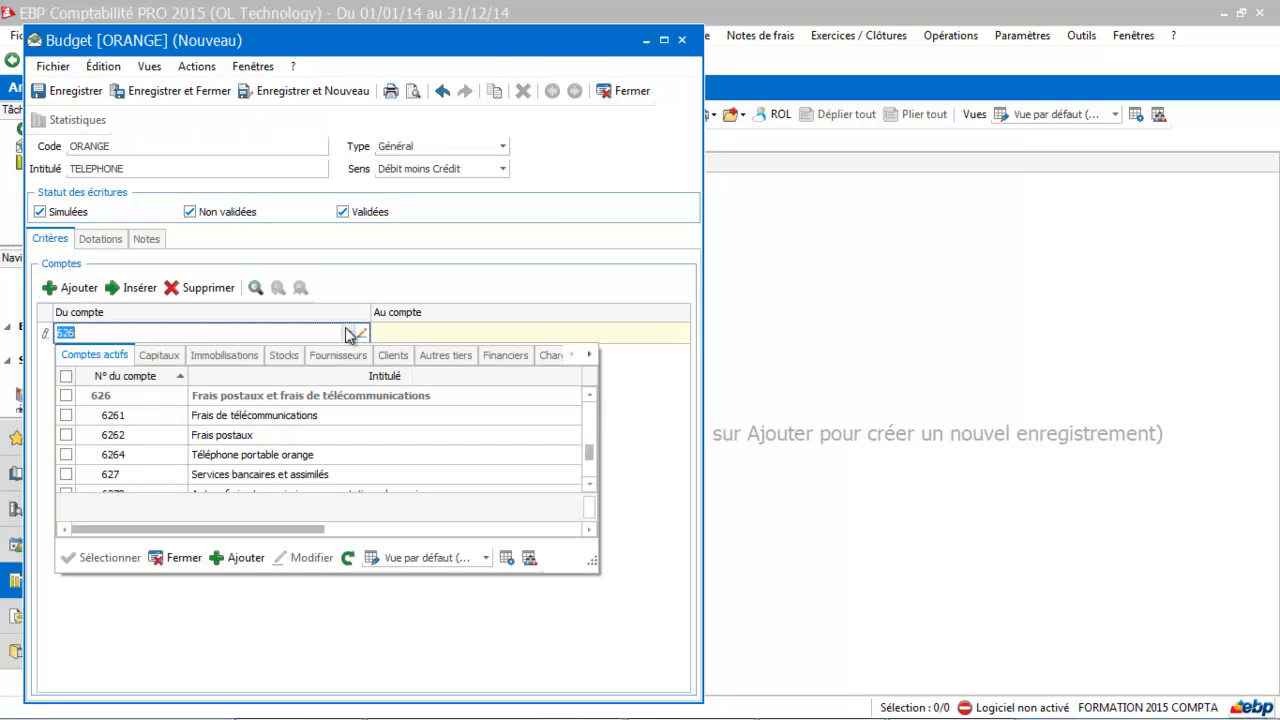
pyautogui.click(66, 455)
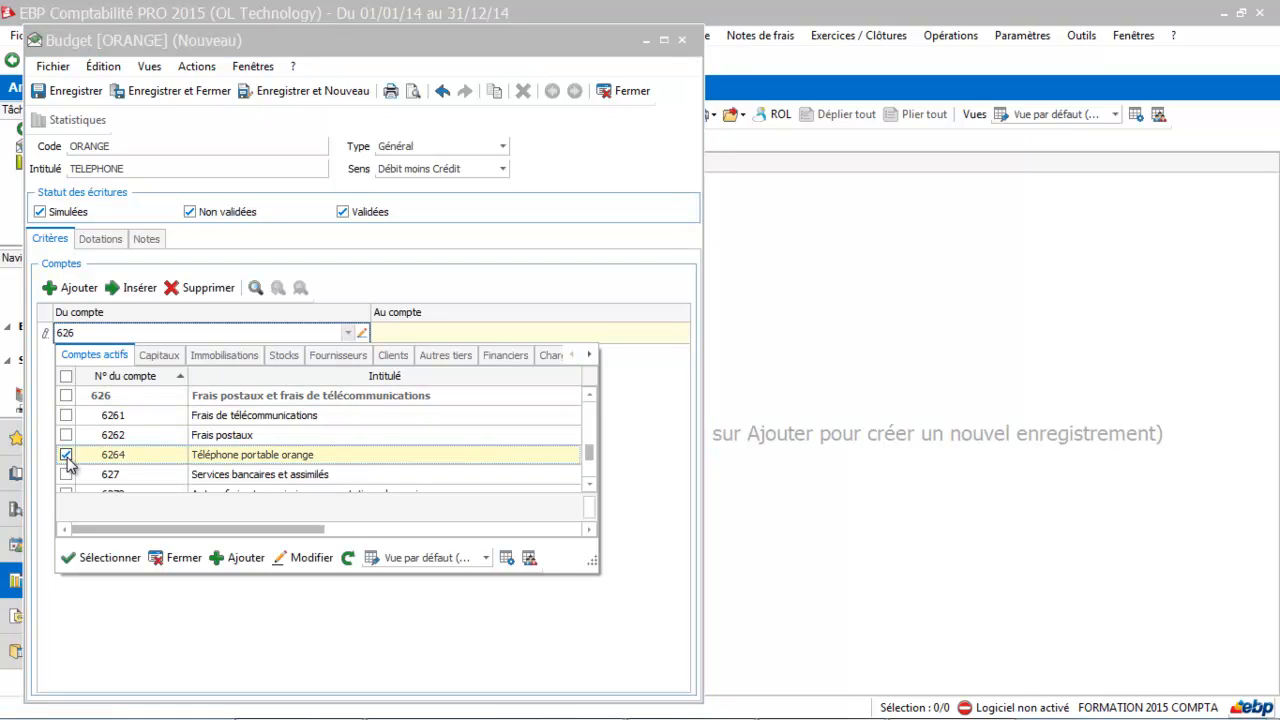
pyautogui.doubleClick(118, 463)
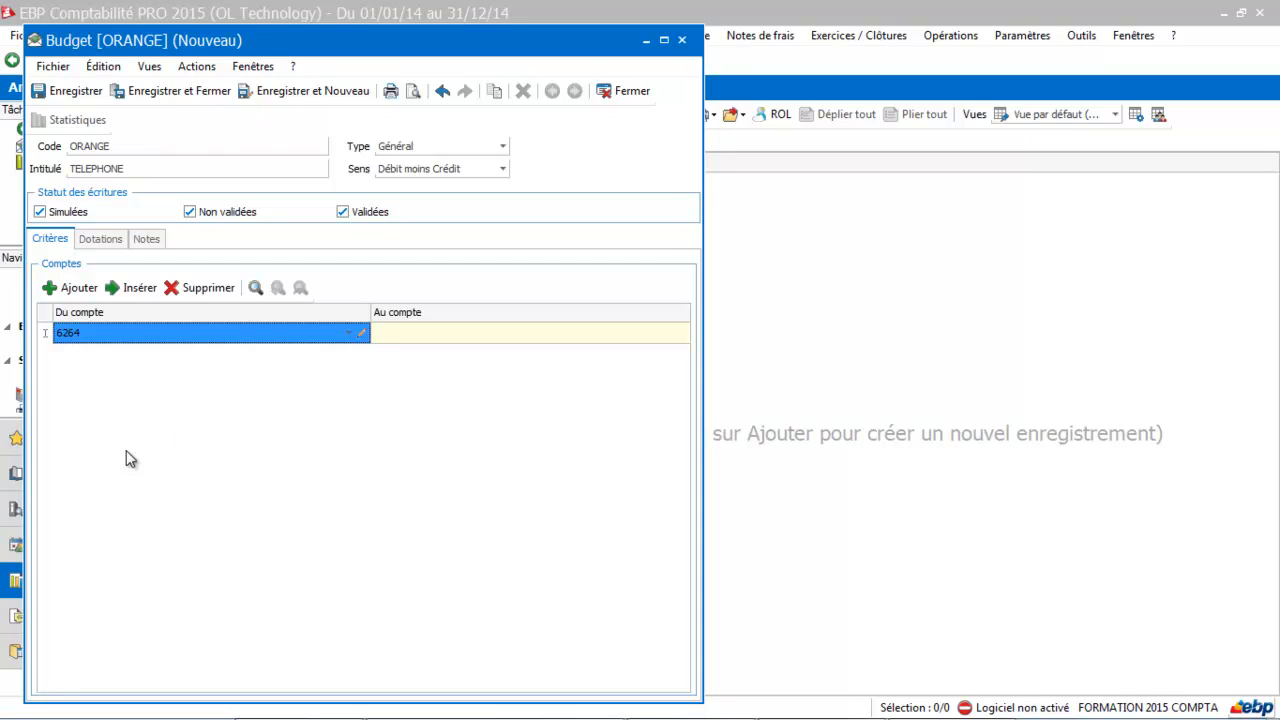
pyautogui.click(399, 336)
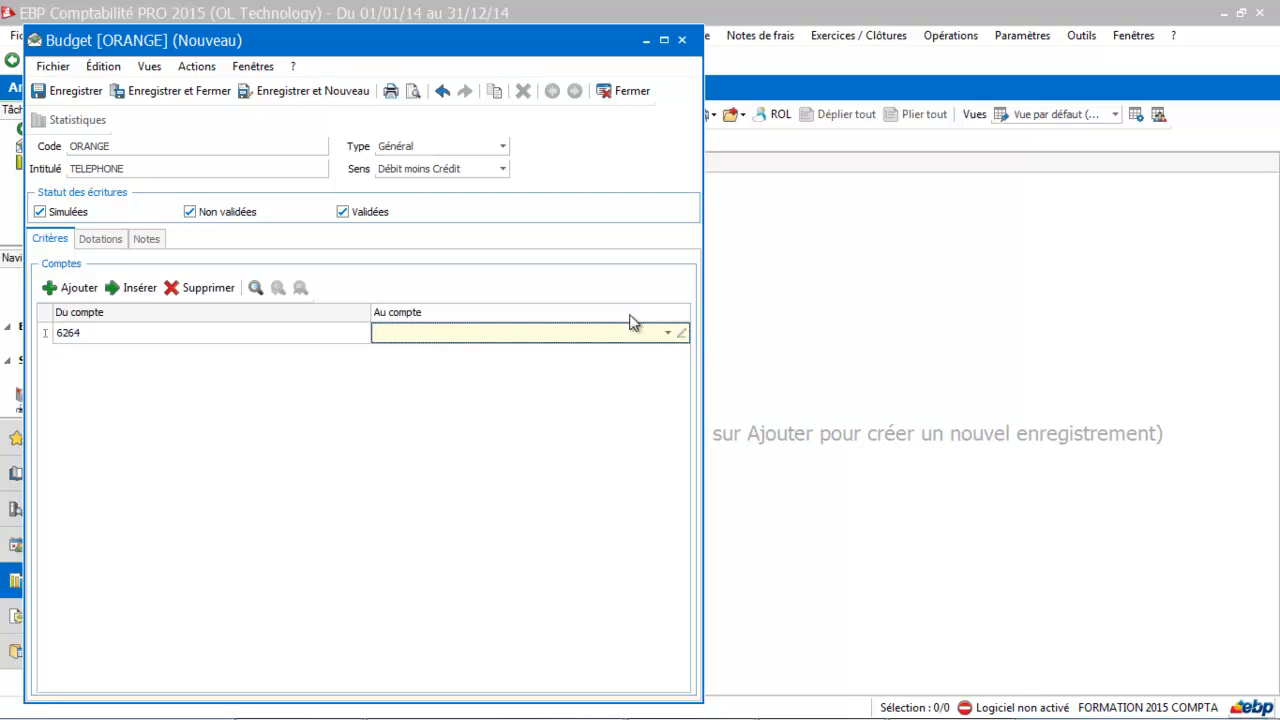
pyautogui.click(667, 334)
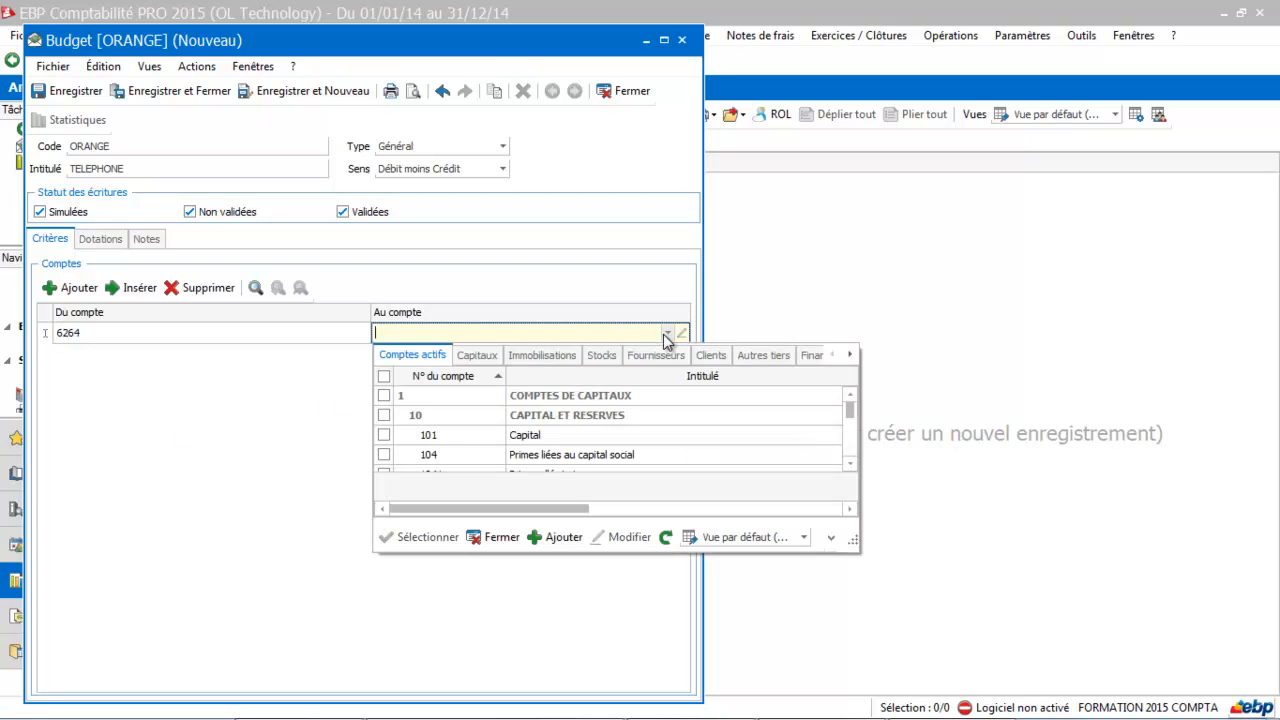
pyautogui.write('626')
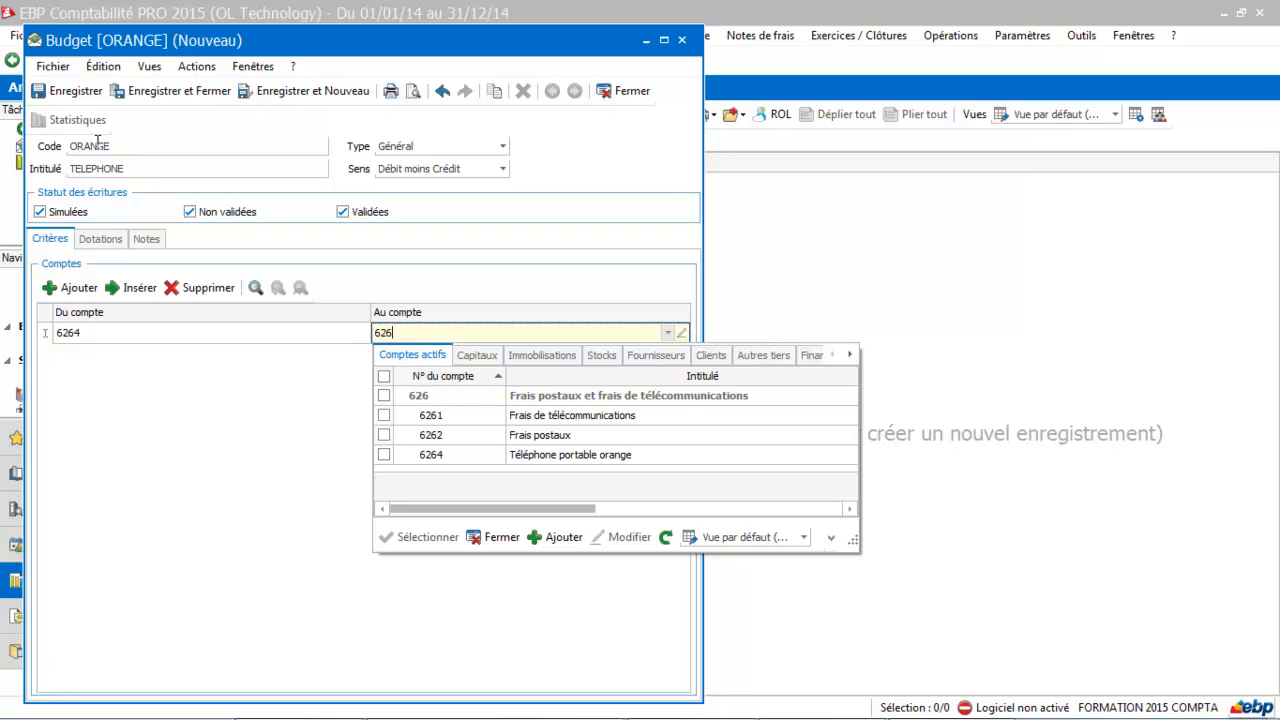
pyautogui.click(383, 456)
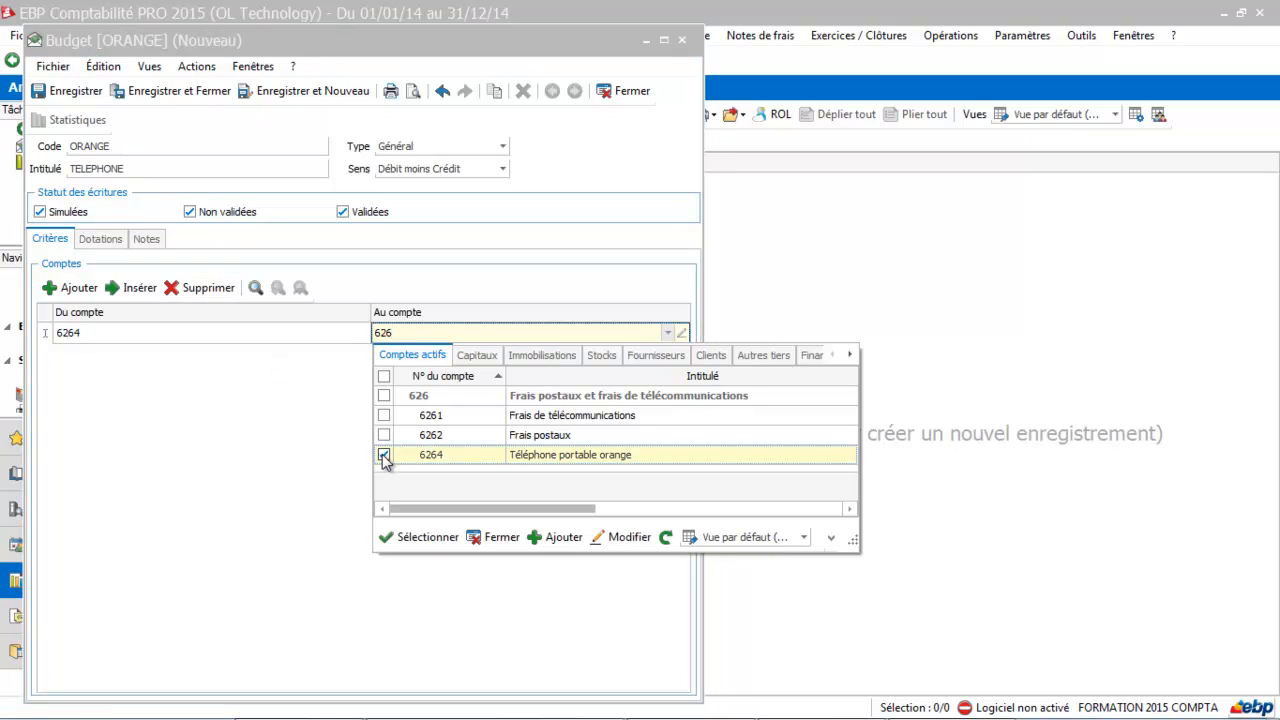
pyautogui.click(423, 537)
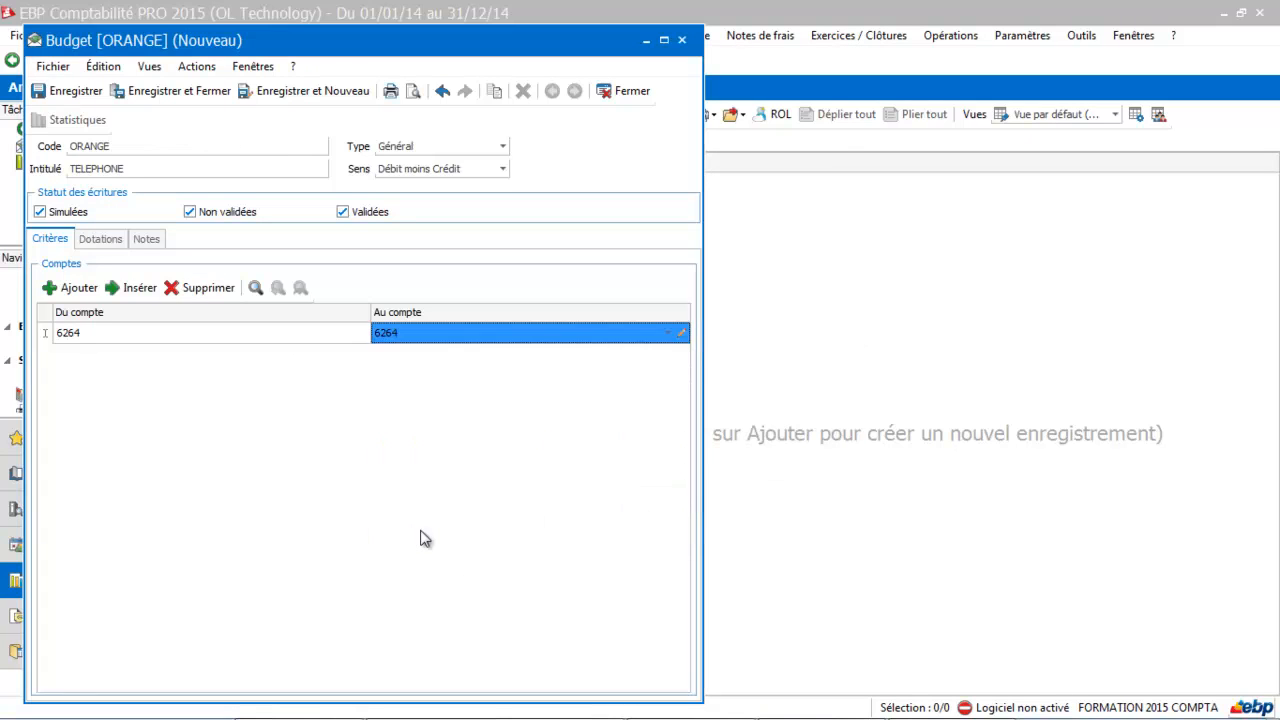
# Add a second account range to the budget's criteria, with 6261, Frais de télécommunications, as both starting and ending account.
pyautogui.click(77, 288)
pyautogui.click(125, 352)
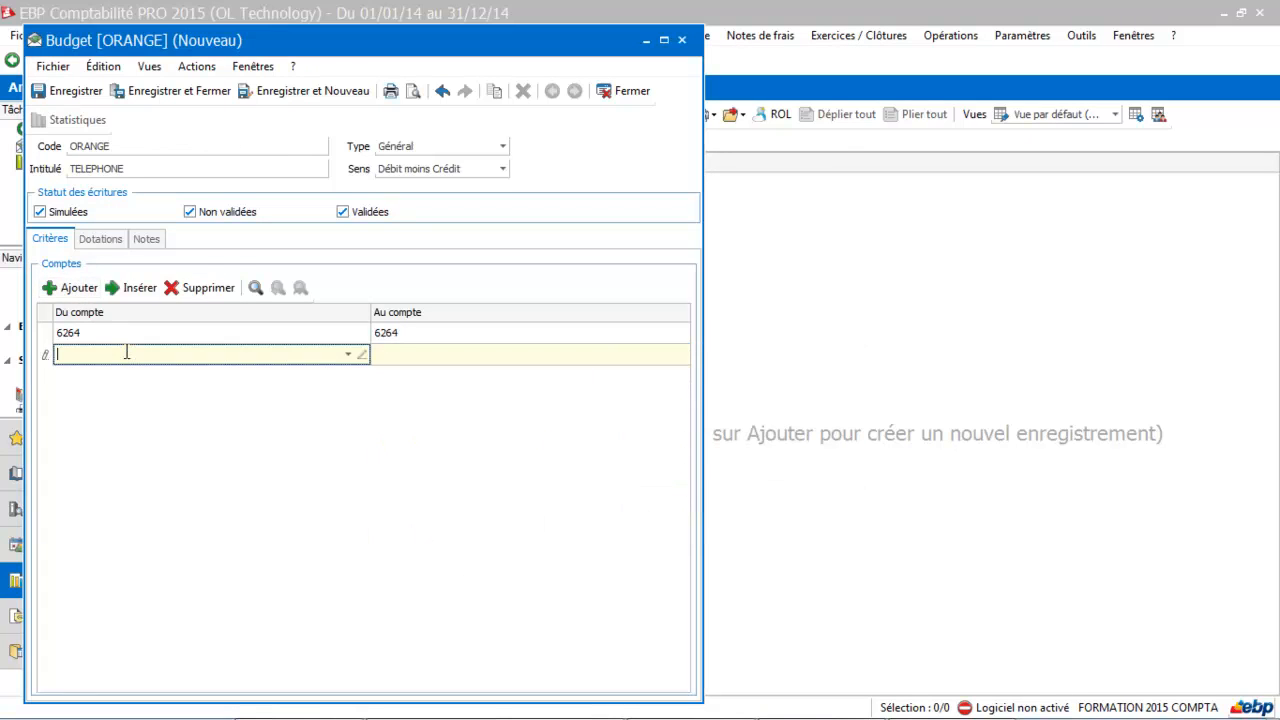
pyautogui.click(349, 354)
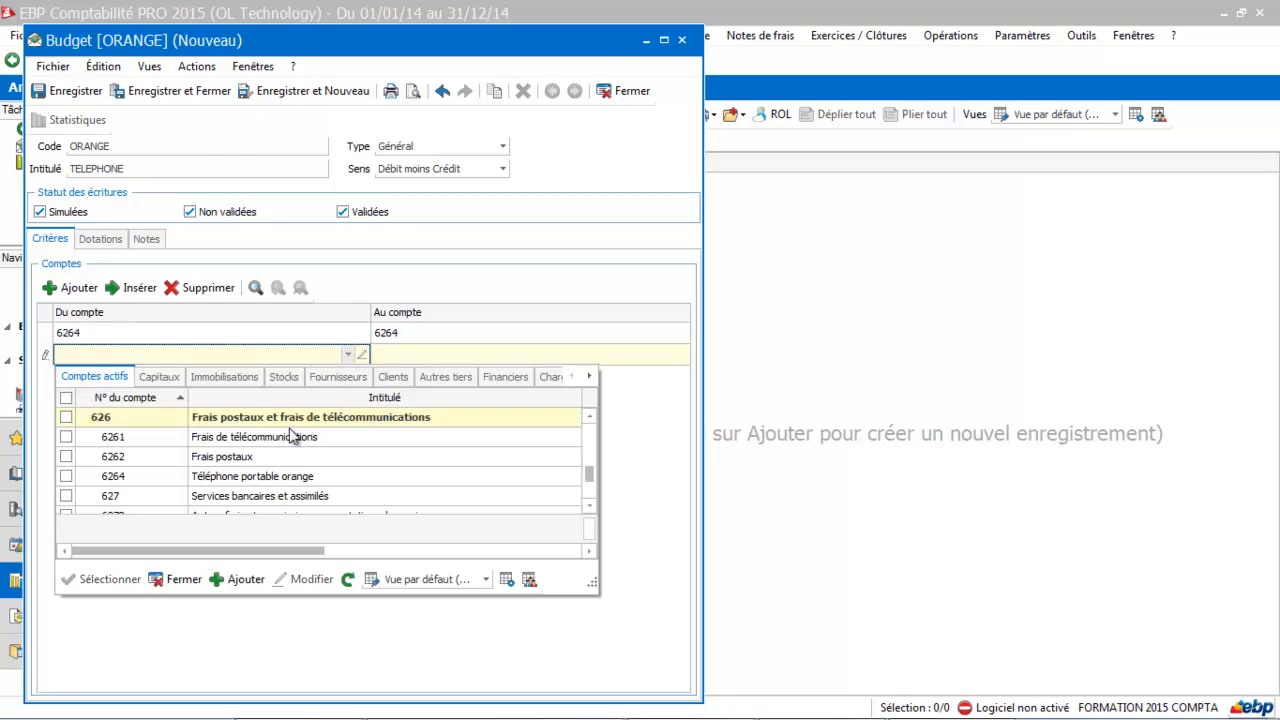
pyautogui.doubleClick(228, 438)
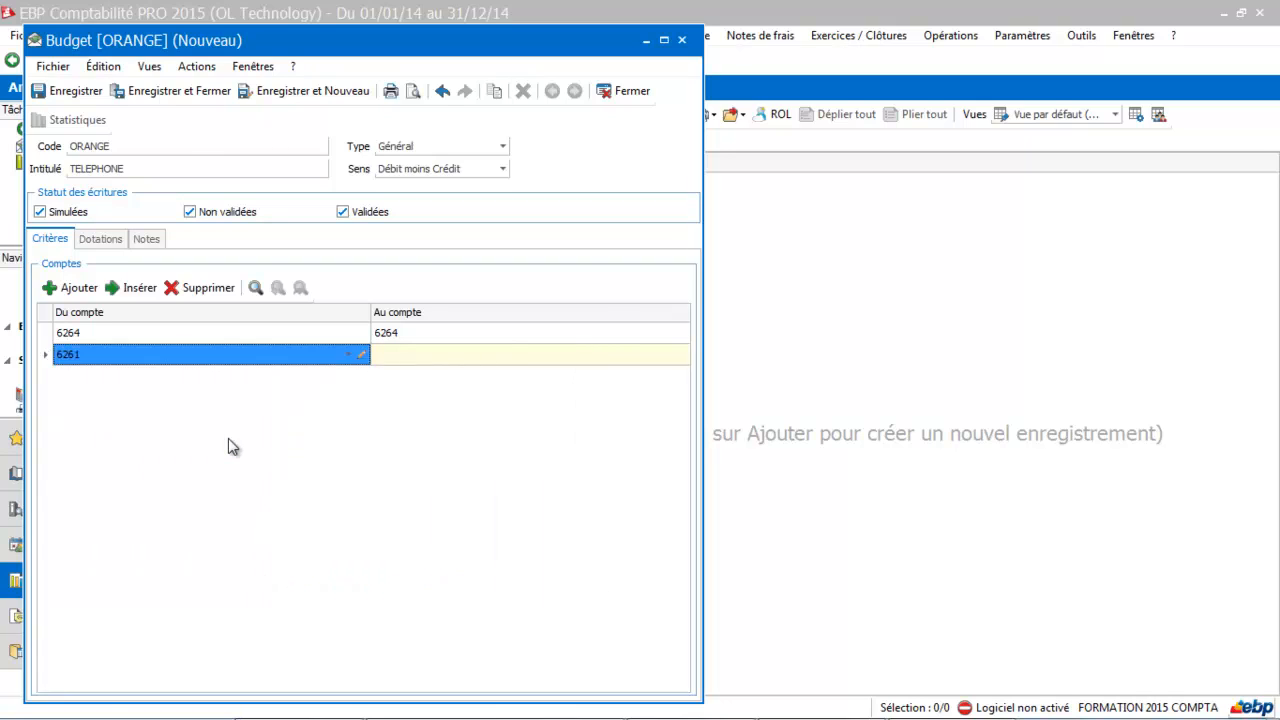
pyautogui.click(446, 359)
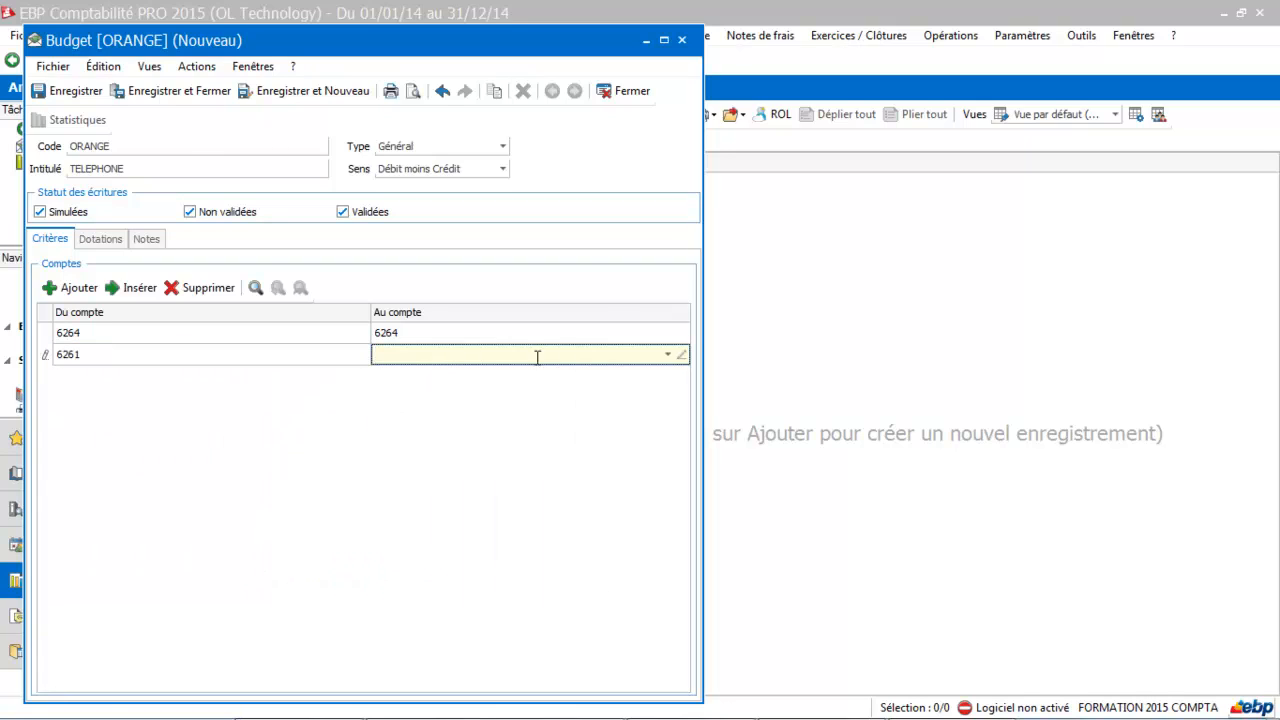
pyautogui.click(667, 356)
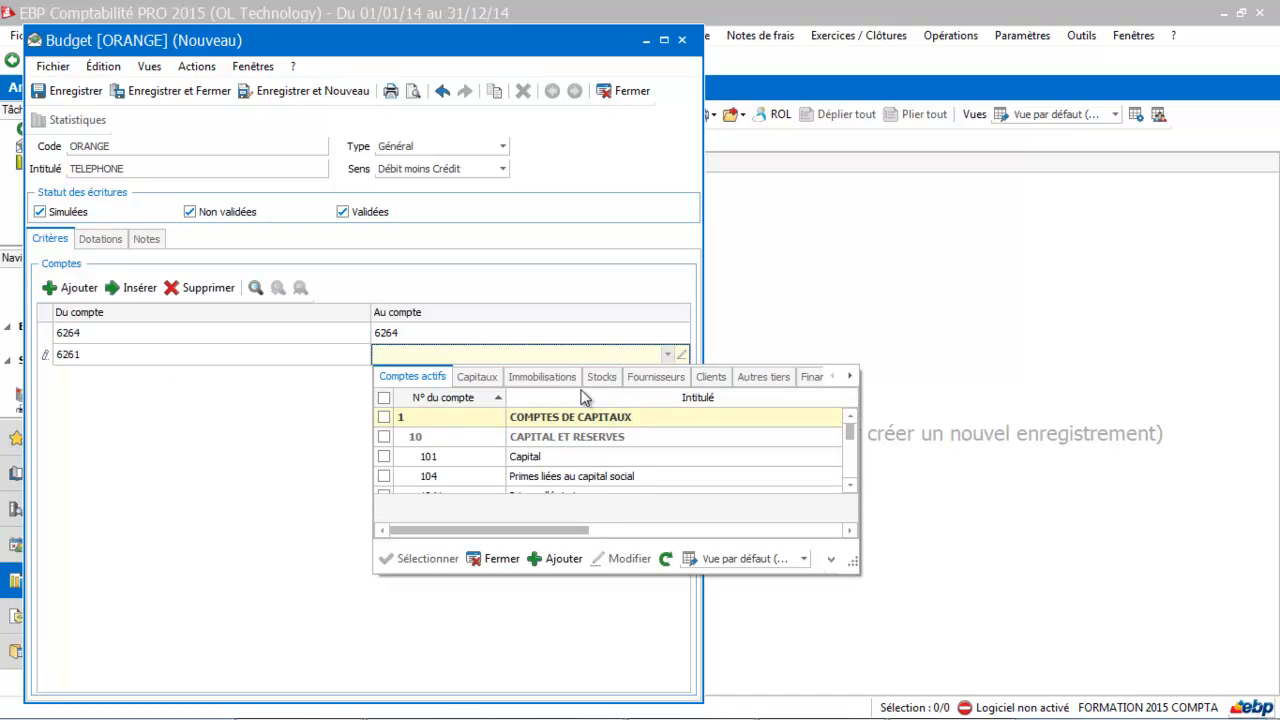
pyautogui.write('626')
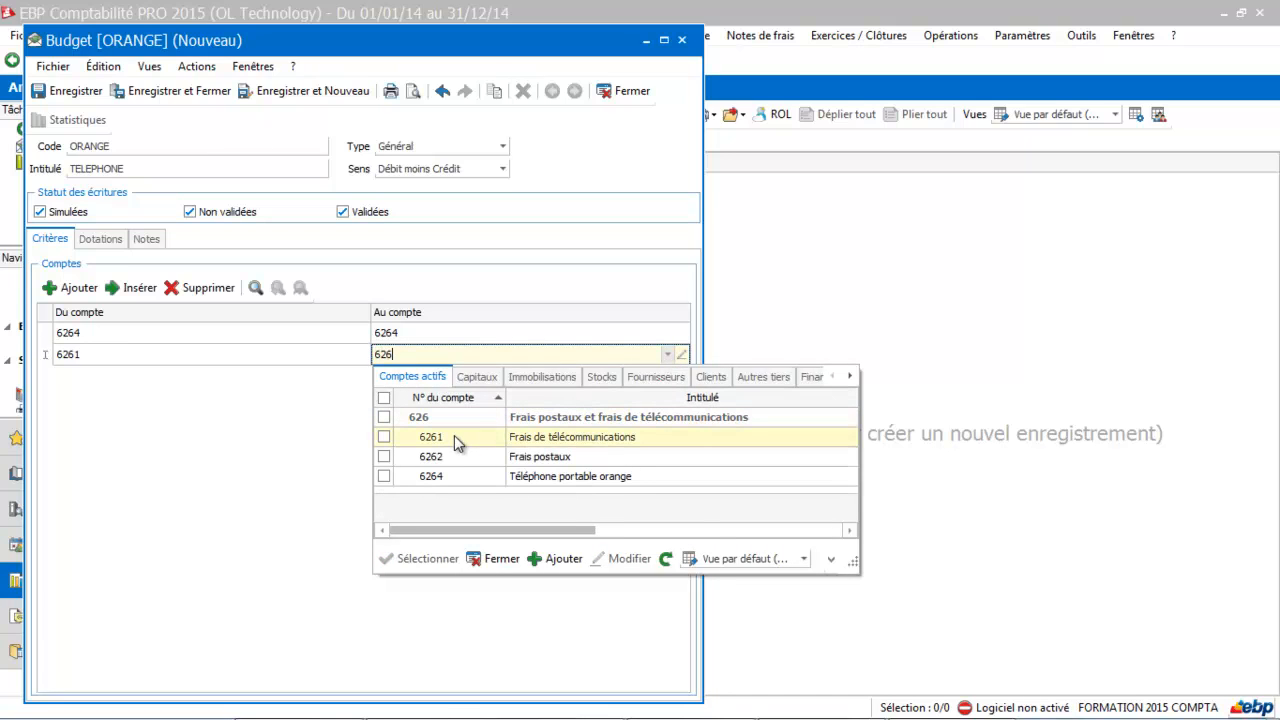
pyautogui.click(453, 437)
pyautogui.doubleClick(453, 437)
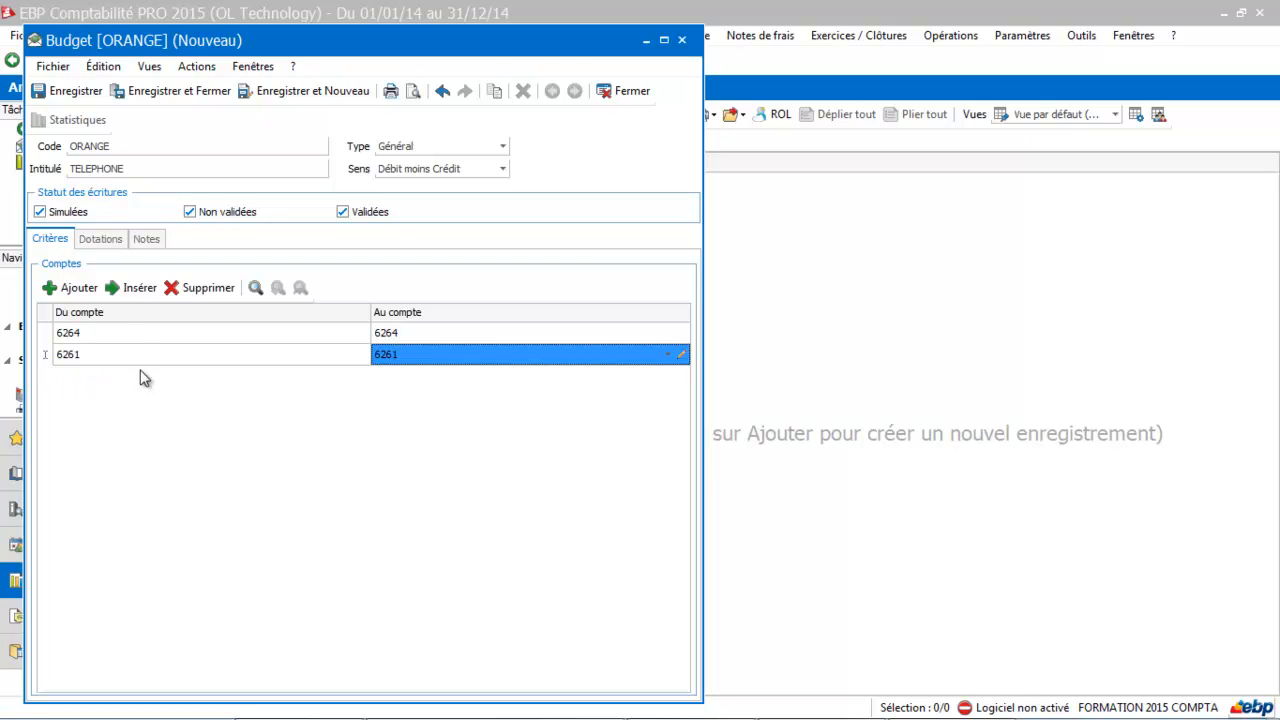
# Refresh the realised amounts in the ORANGE budget's monthly allocations, and save and close the budget.
pyautogui.click(99, 242)
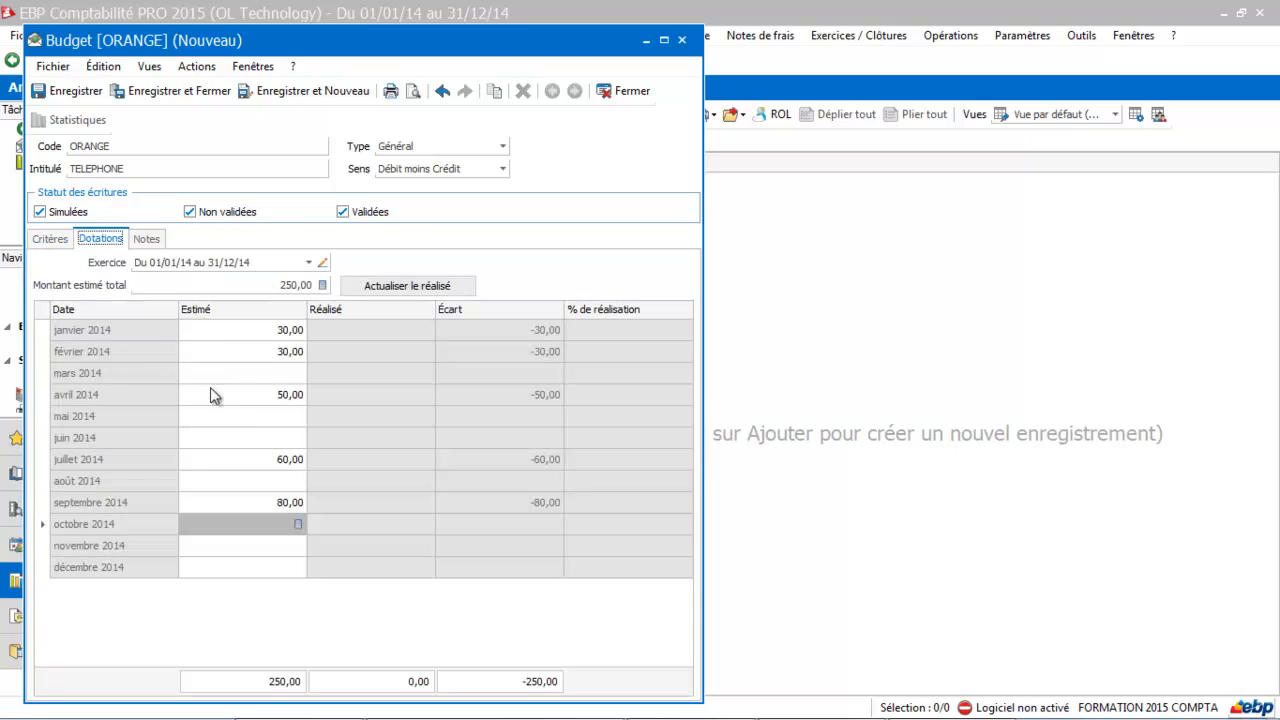
pyautogui.click(430, 290)
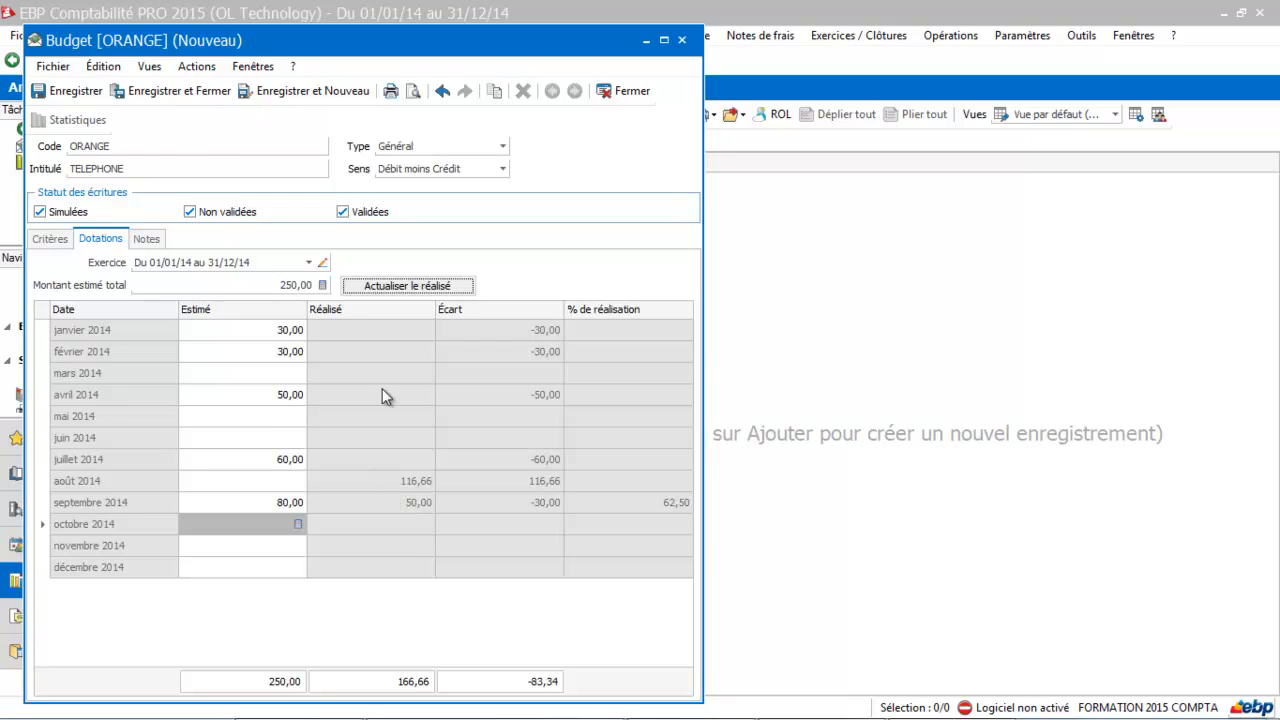
pyautogui.moveTo(257, 680)
pyautogui.click(208, 92)
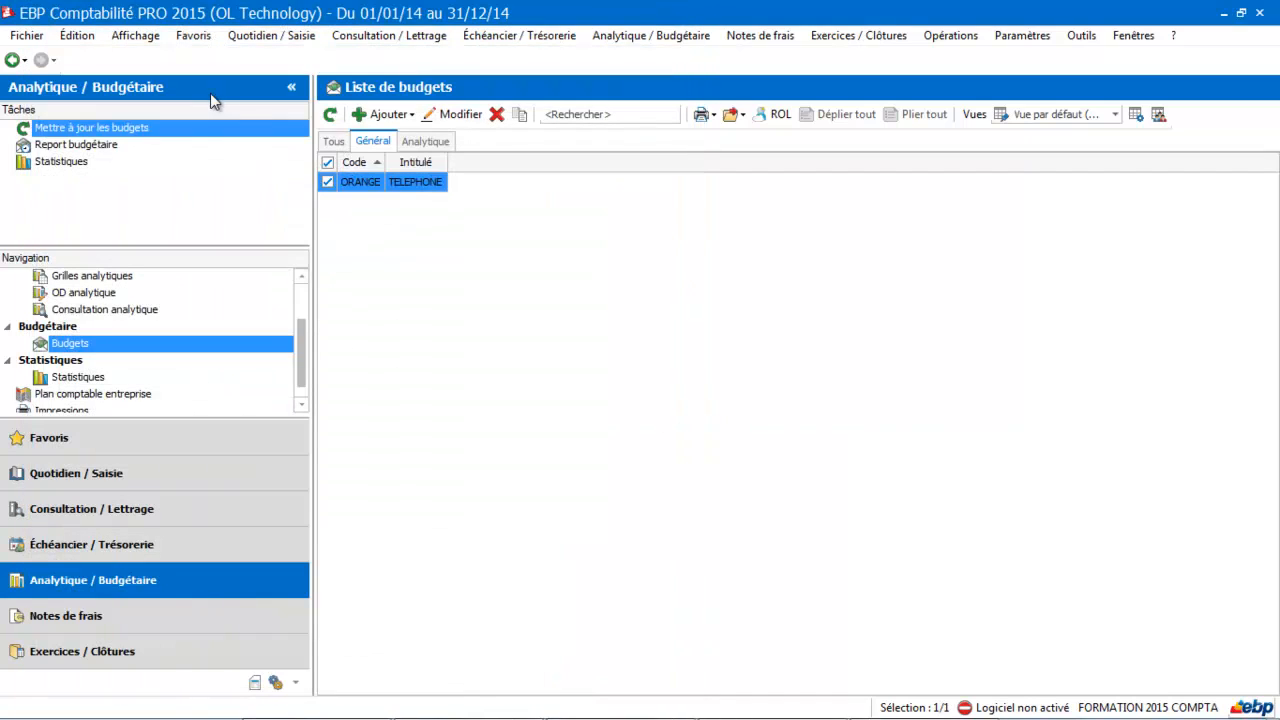
# Create a new general budget with EDF as both its code and its title.
pyautogui.click(395, 118)
pyautogui.click(401, 138)
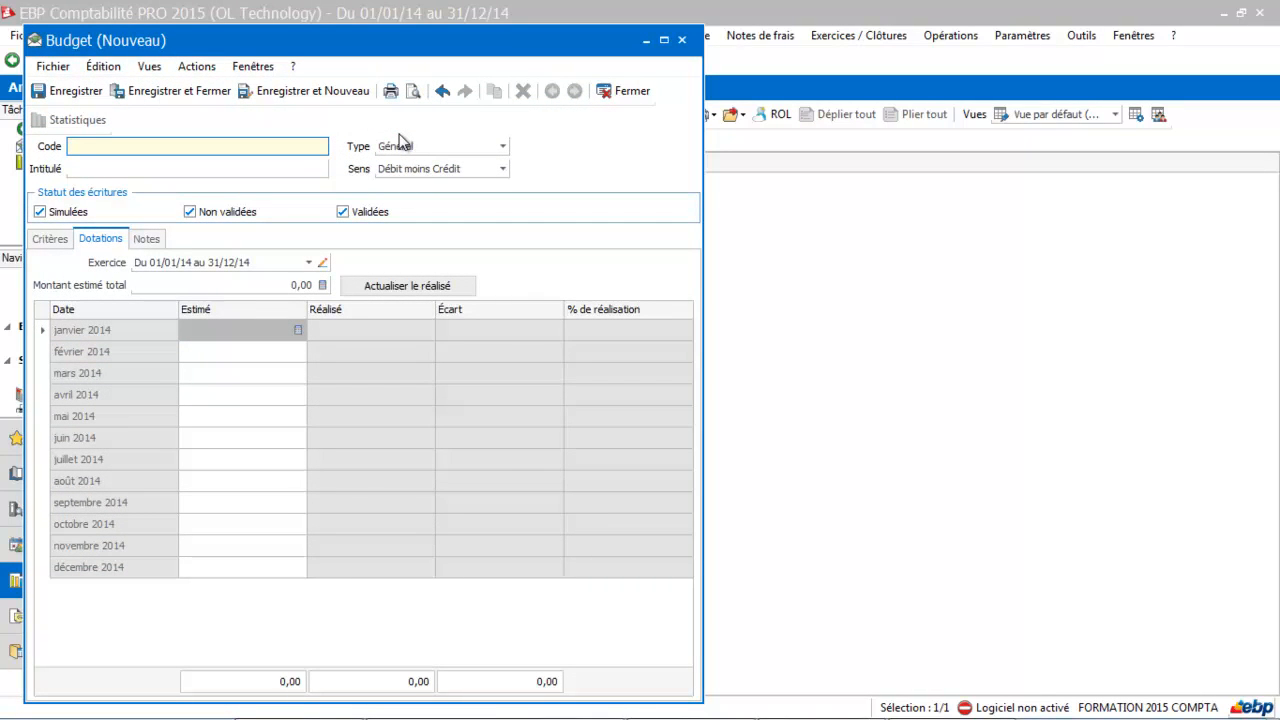
pyautogui.write('EDF')
pyautogui.press('Tab')
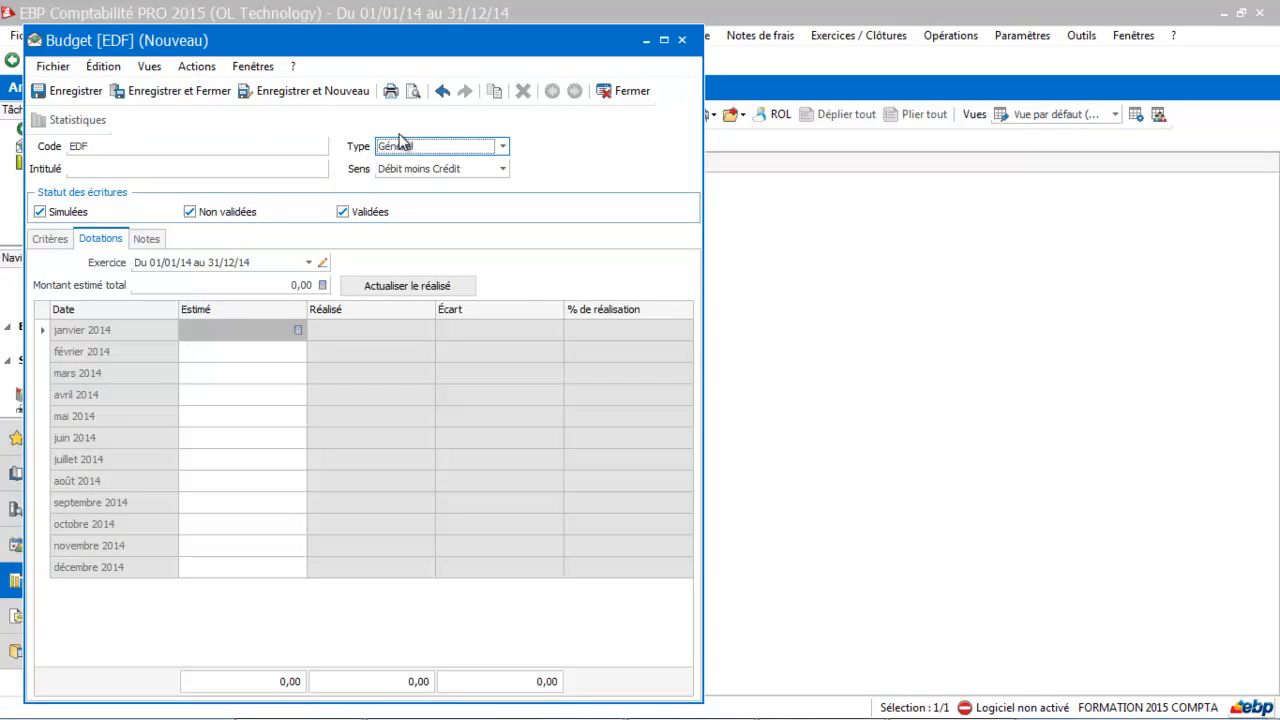
pyautogui.press('Tab')
pyautogui.write('EDF')
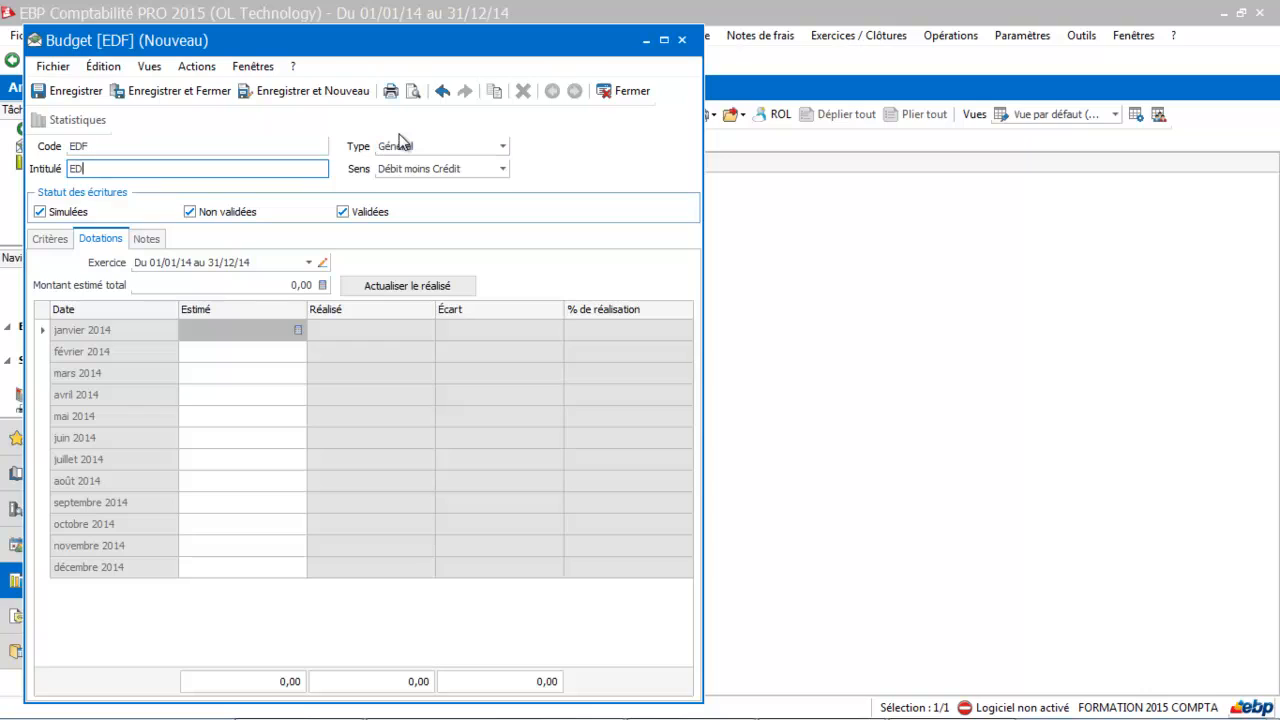
pyautogui.press('Tab')
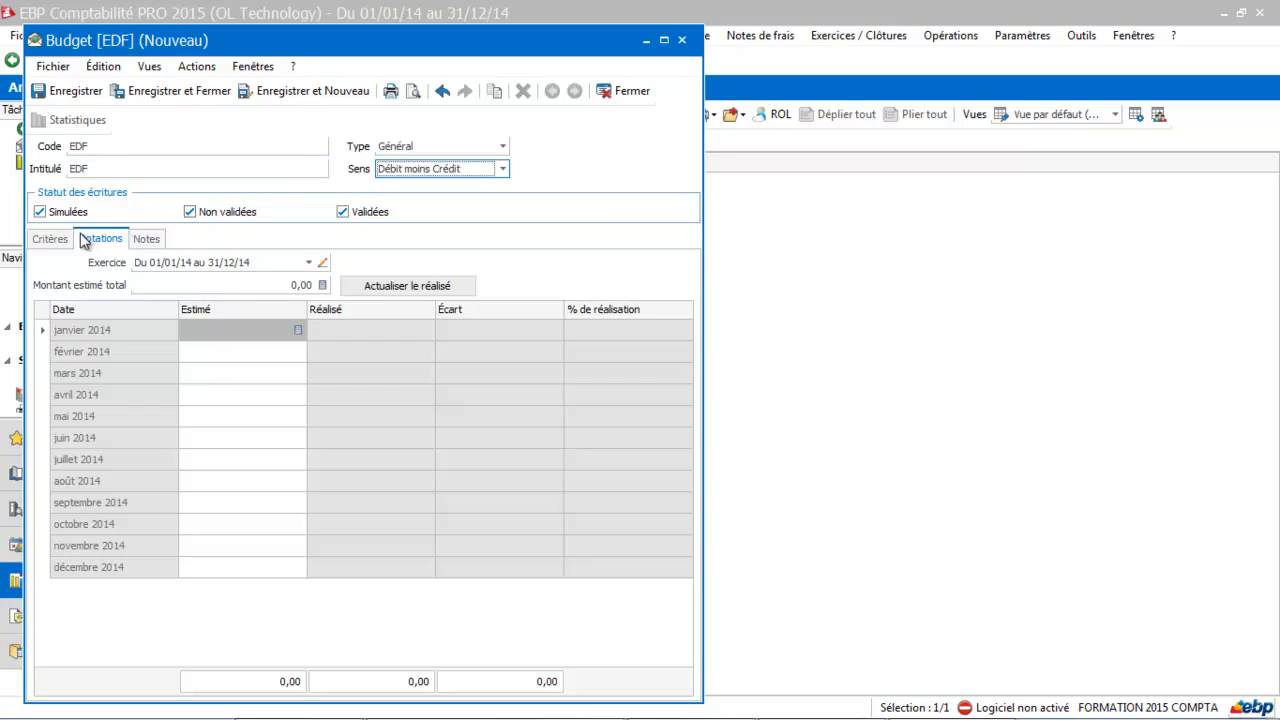
# Add an account range to the EDF budget's criteria running from 60611 to 60611, Electricité, Essence, Gaz.
pyautogui.click(50, 239)
pyautogui.click(70, 288)
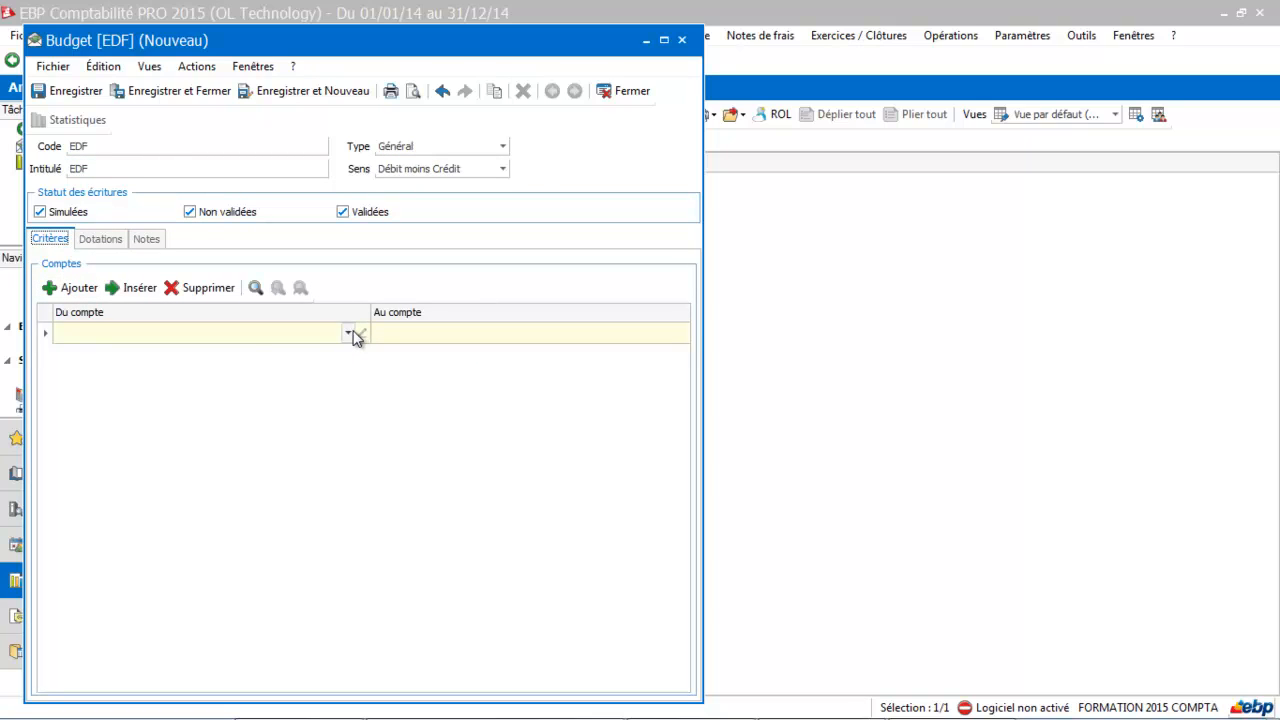
pyautogui.click(322, 332)
pyautogui.write('606')
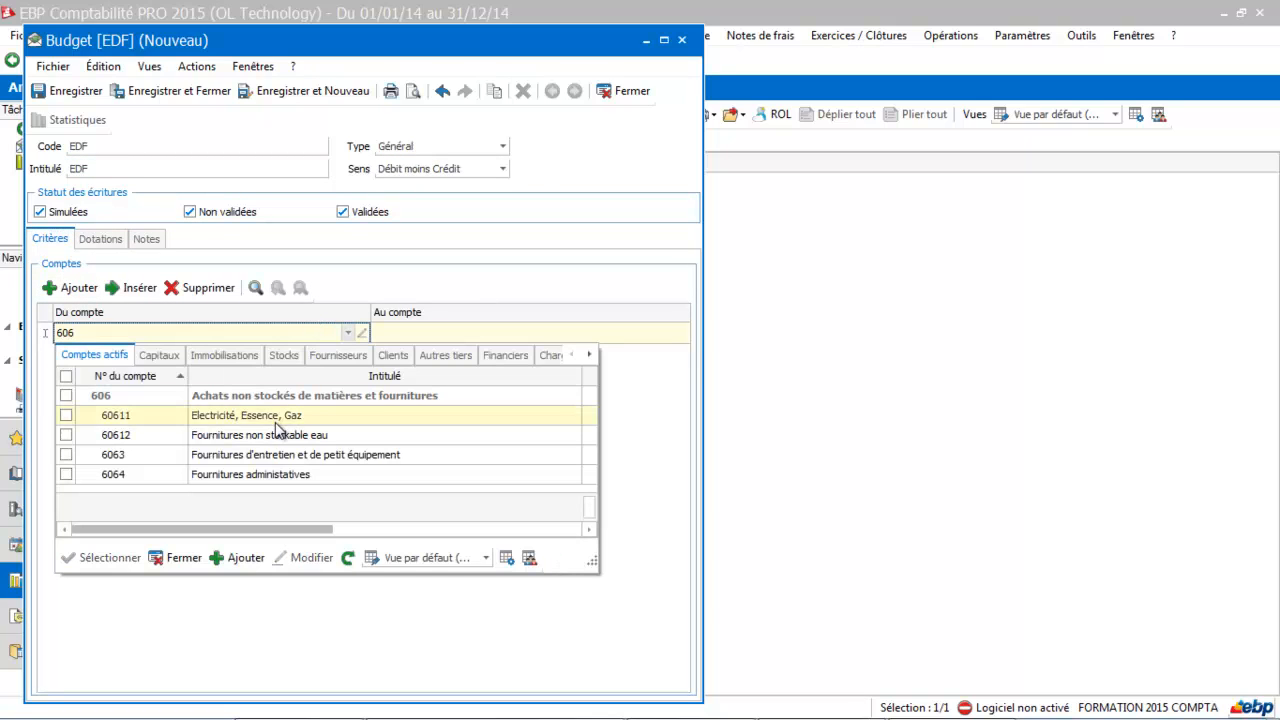
pyautogui.doubleClick(270, 420)
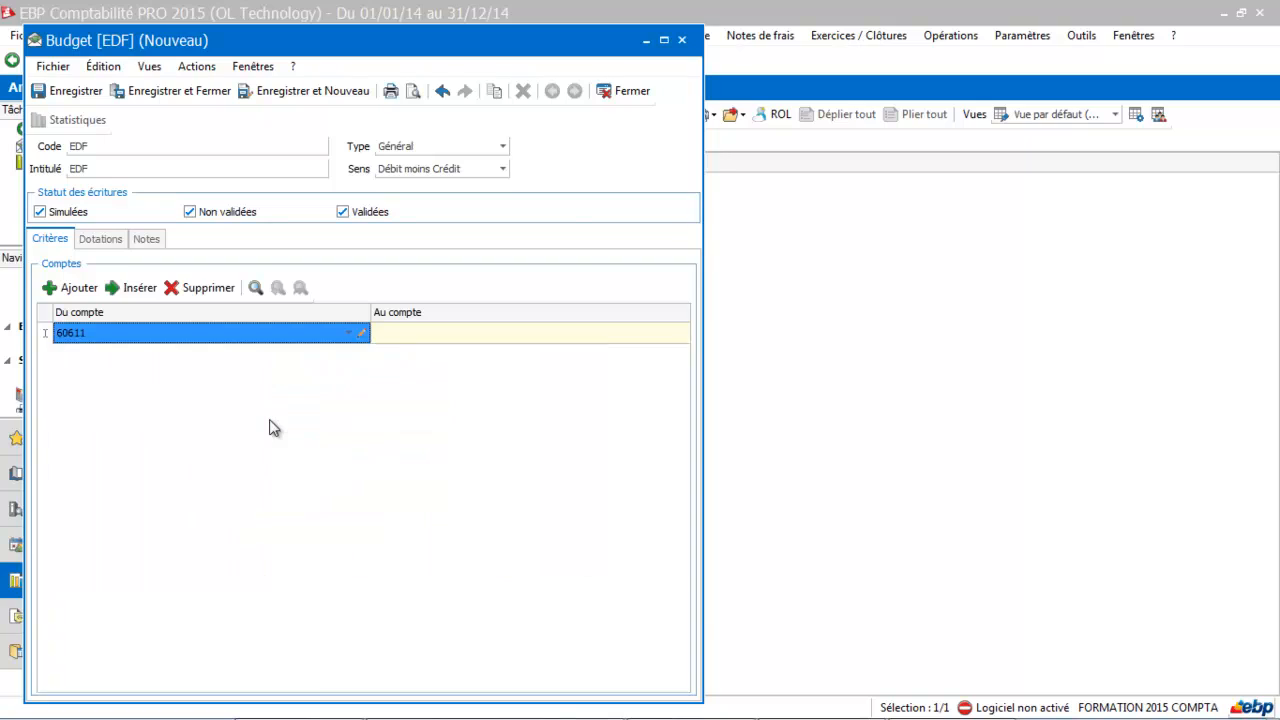
pyautogui.click(416, 338)
pyautogui.write('60611')
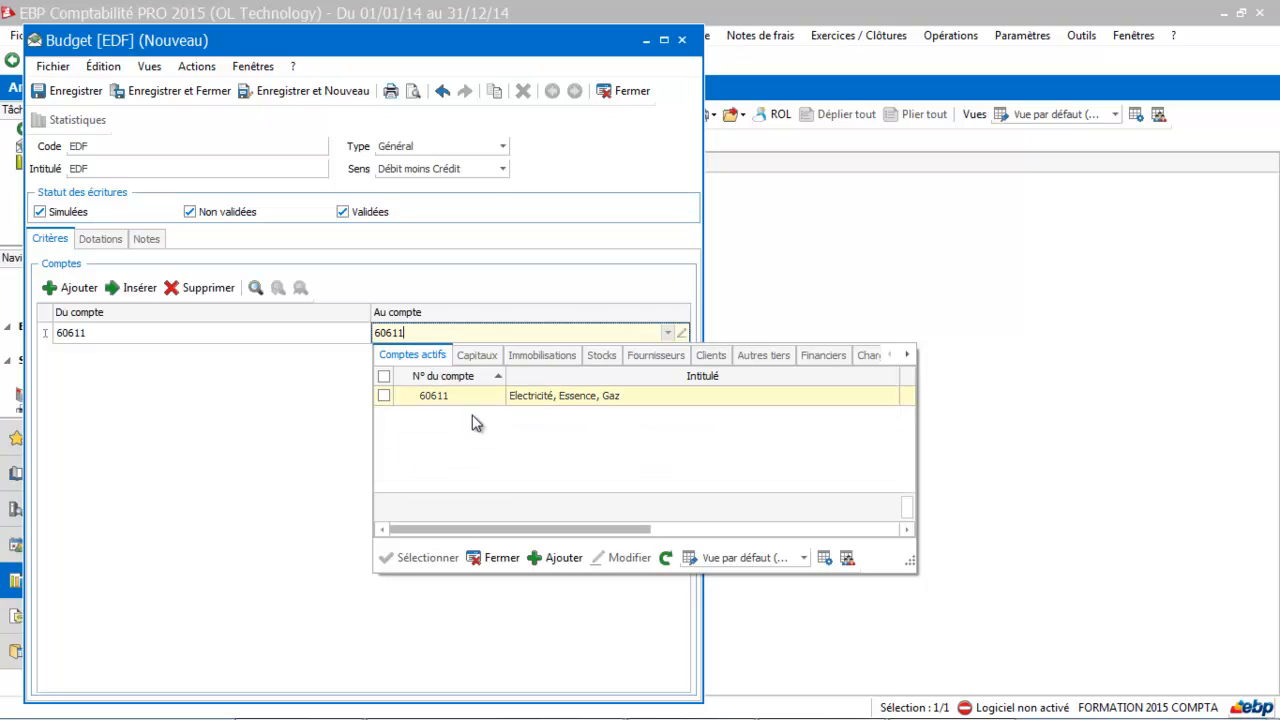
pyautogui.doubleClick(484, 397)
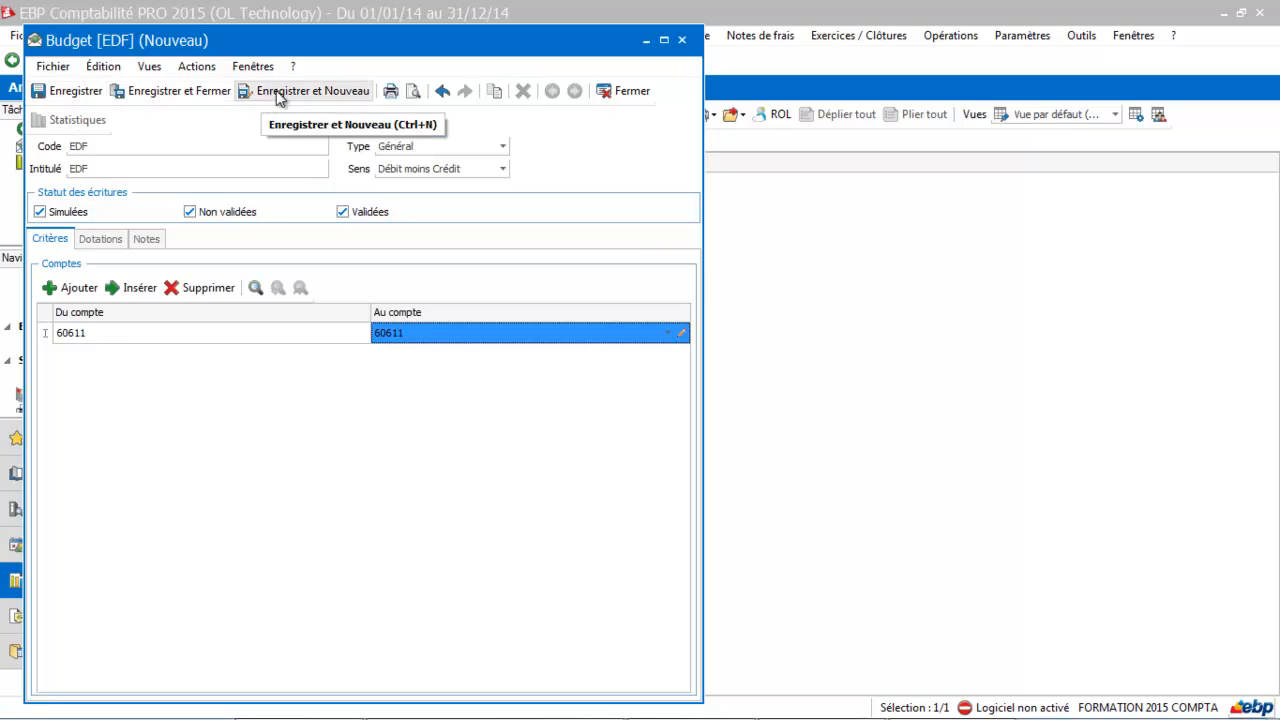
# Enter estimated amounts of 15 for August and 30 for September 2014, and refresh the realised amounts.
pyautogui.click(97, 242)
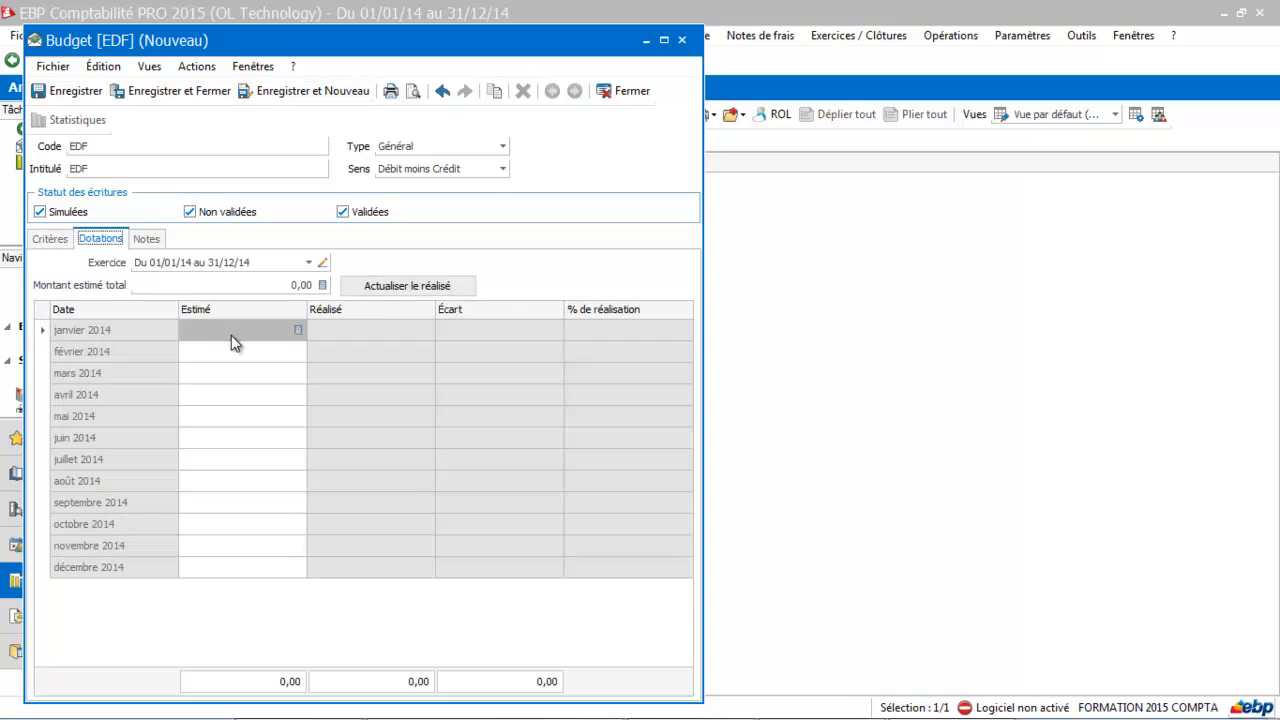
pyautogui.click(202, 481)
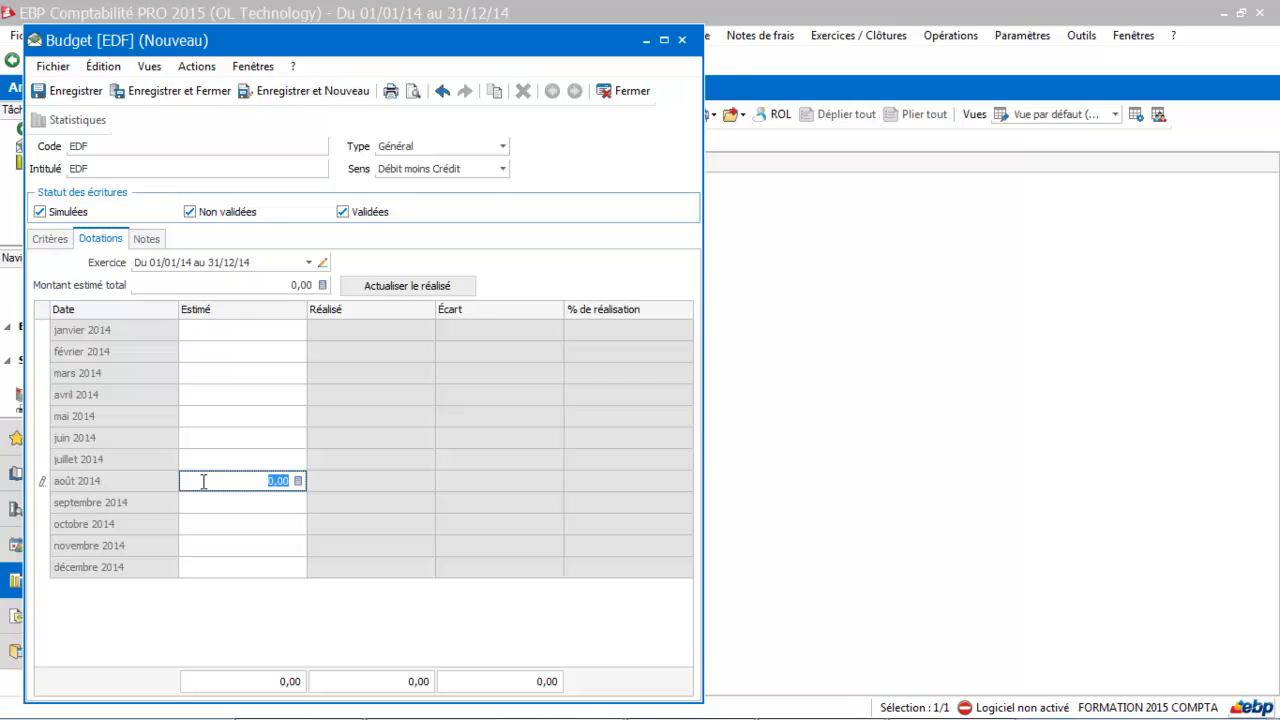
pyautogui.write('15')
pyautogui.press('Return')
pyautogui.write('30')
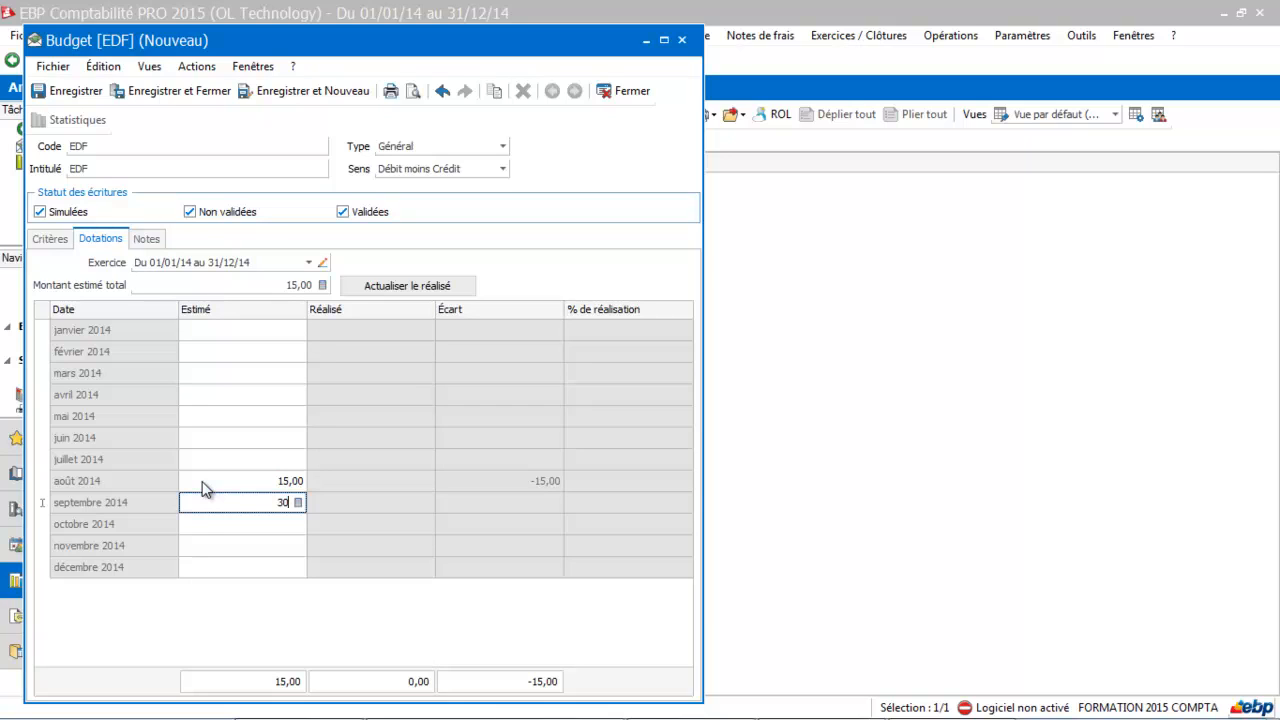
pyautogui.press('Return')
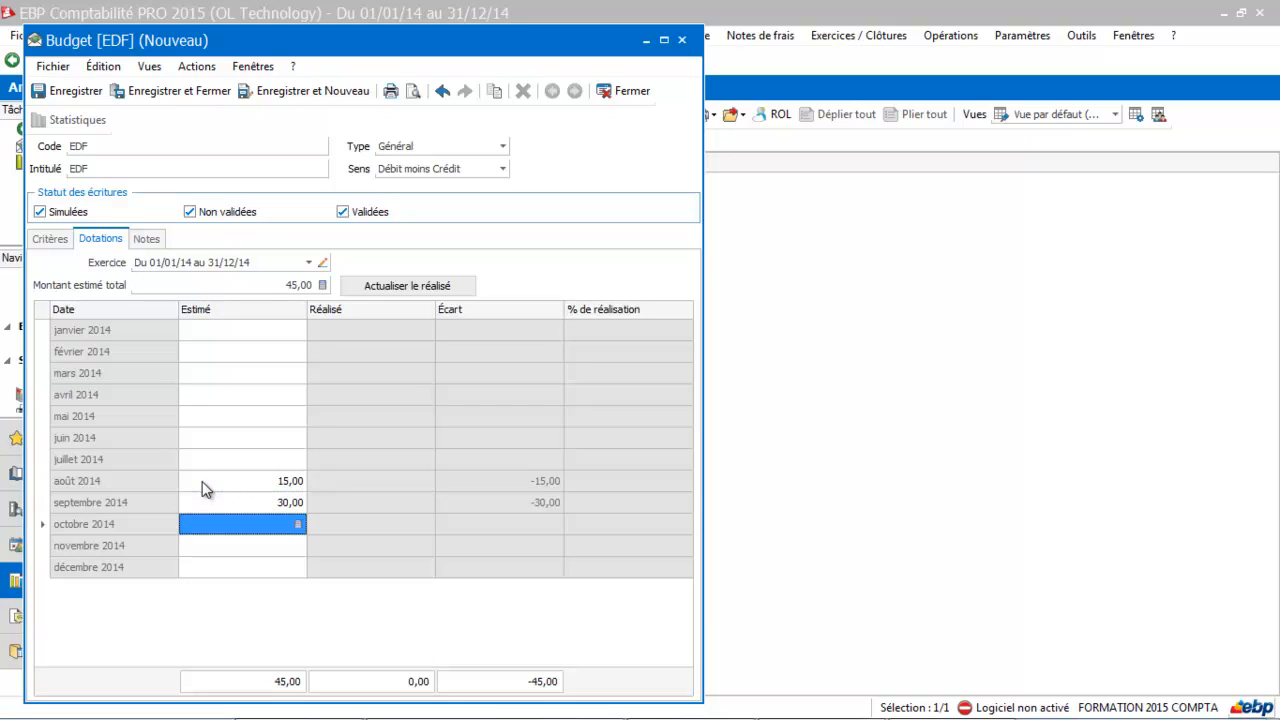
pyautogui.click(416, 290)
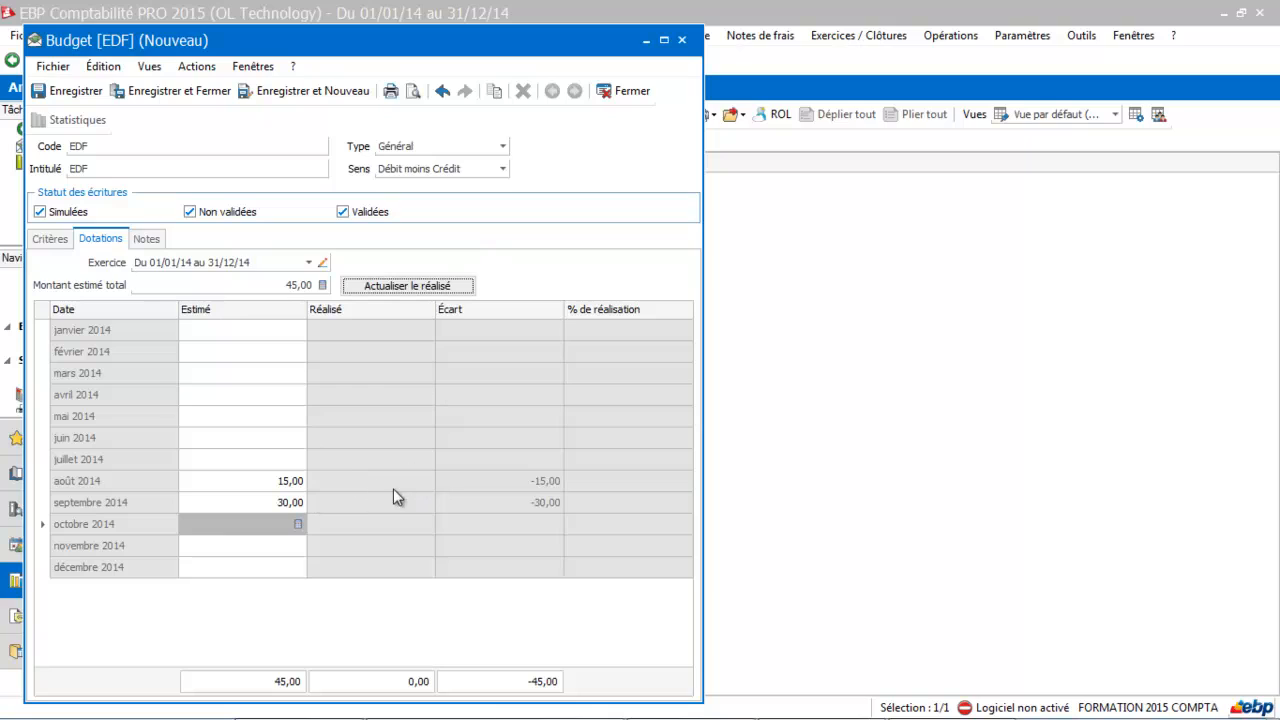
# Save the EDF budget and start another general budget with code FG and title FRAIS GENERAUX.
pyautogui.click(284, 93)
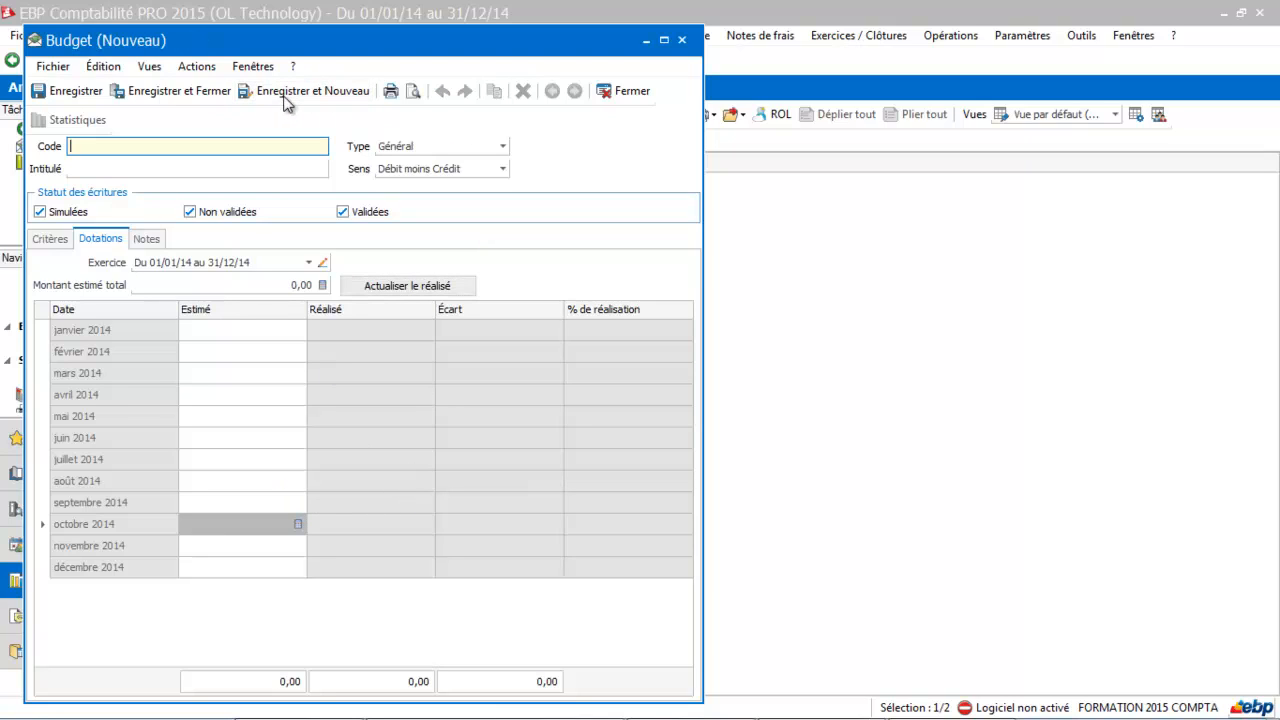
pyautogui.write('FG')
pyautogui.press('Tab')
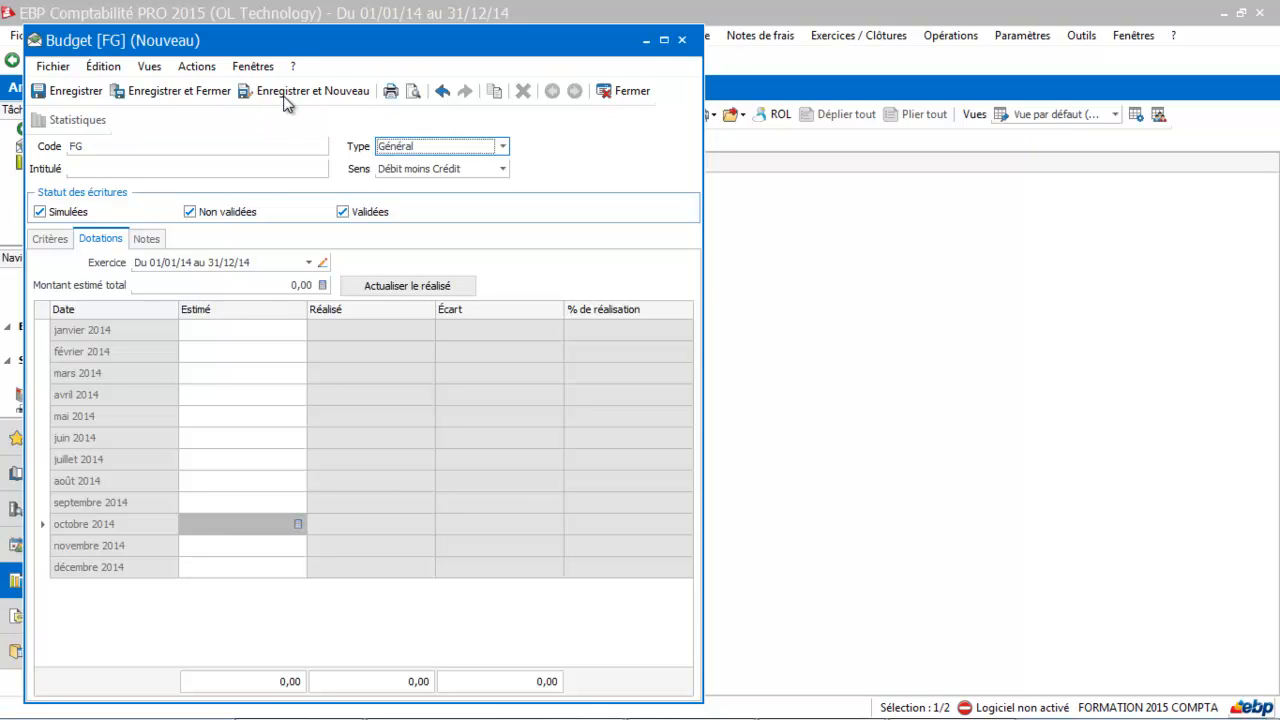
pyautogui.click(188, 169)
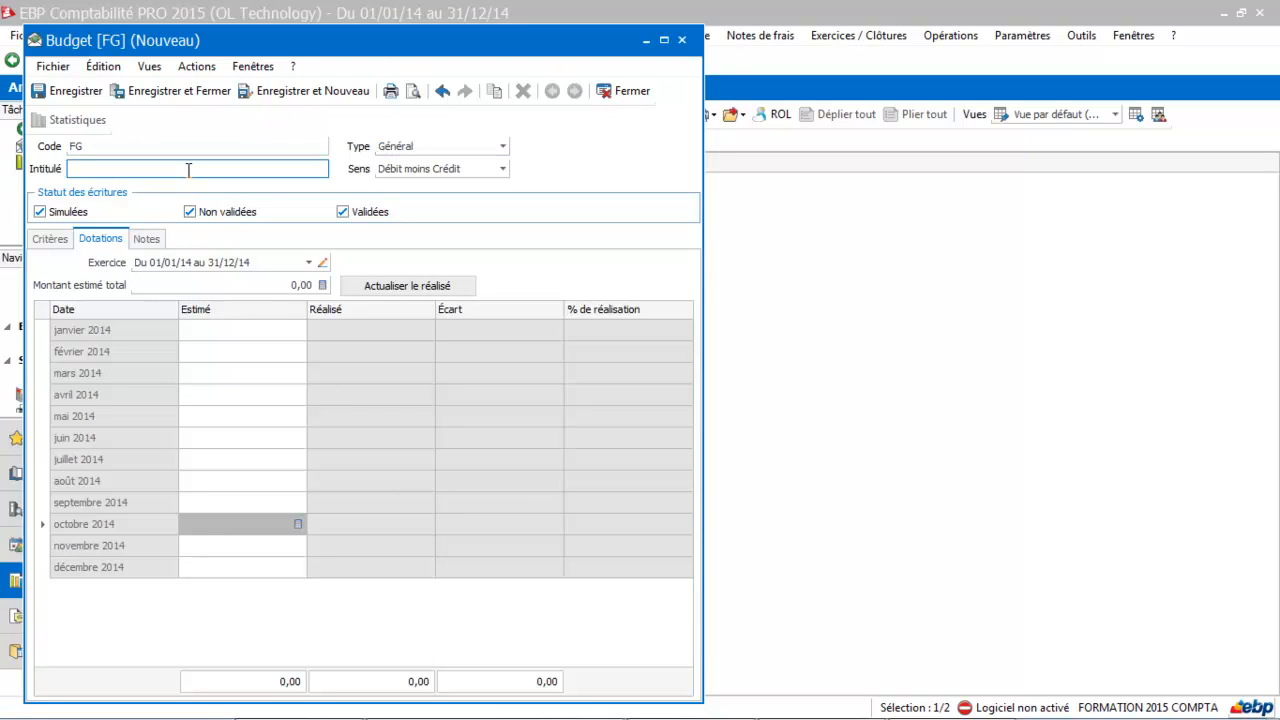
pyautogui.write('FRAIS GENERAUX')
pyautogui.press('Tab')
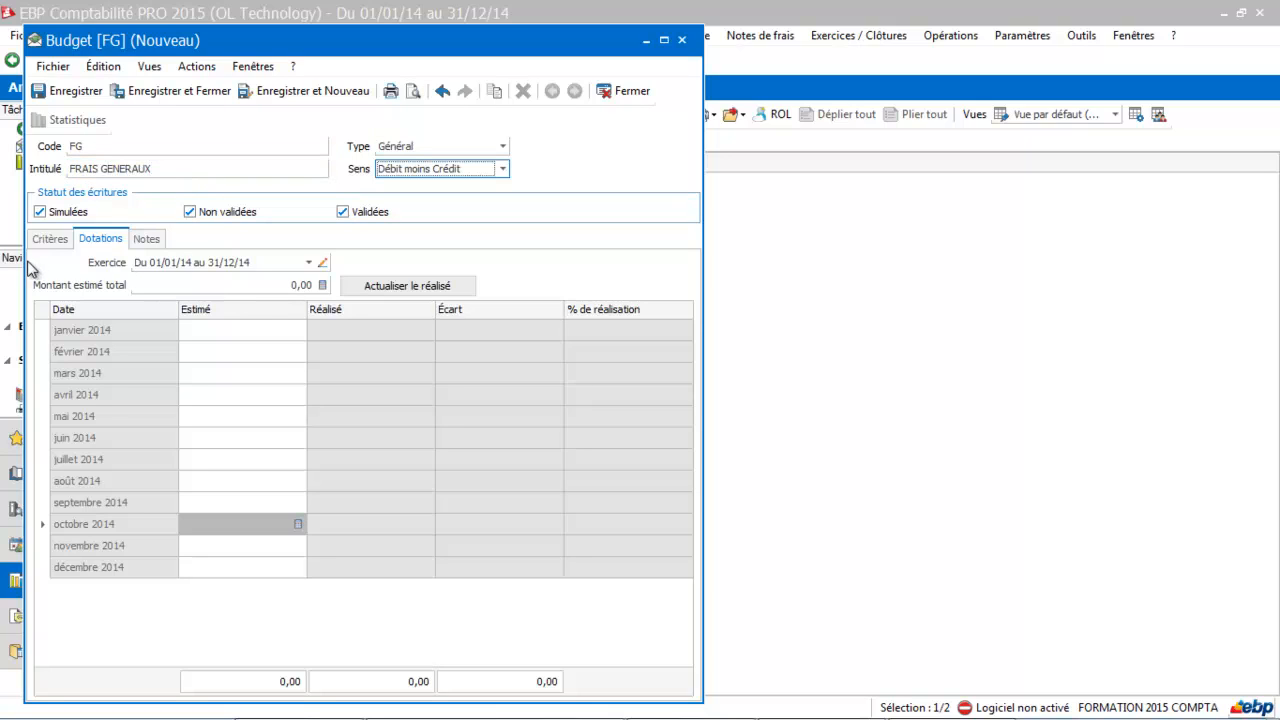
# Add an account range to the FG budget's criteria with 6132, Locations immobilières, as both starting and ending account.
pyautogui.click(55, 239)
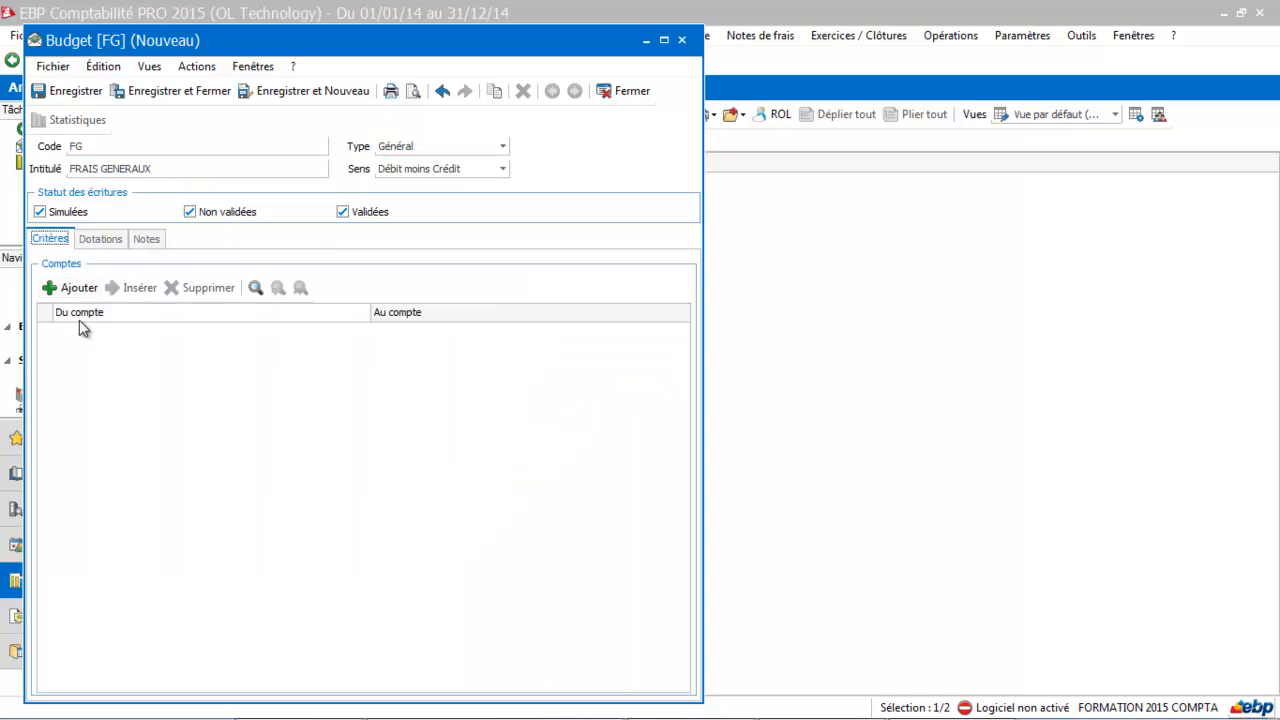
pyautogui.click(78, 288)
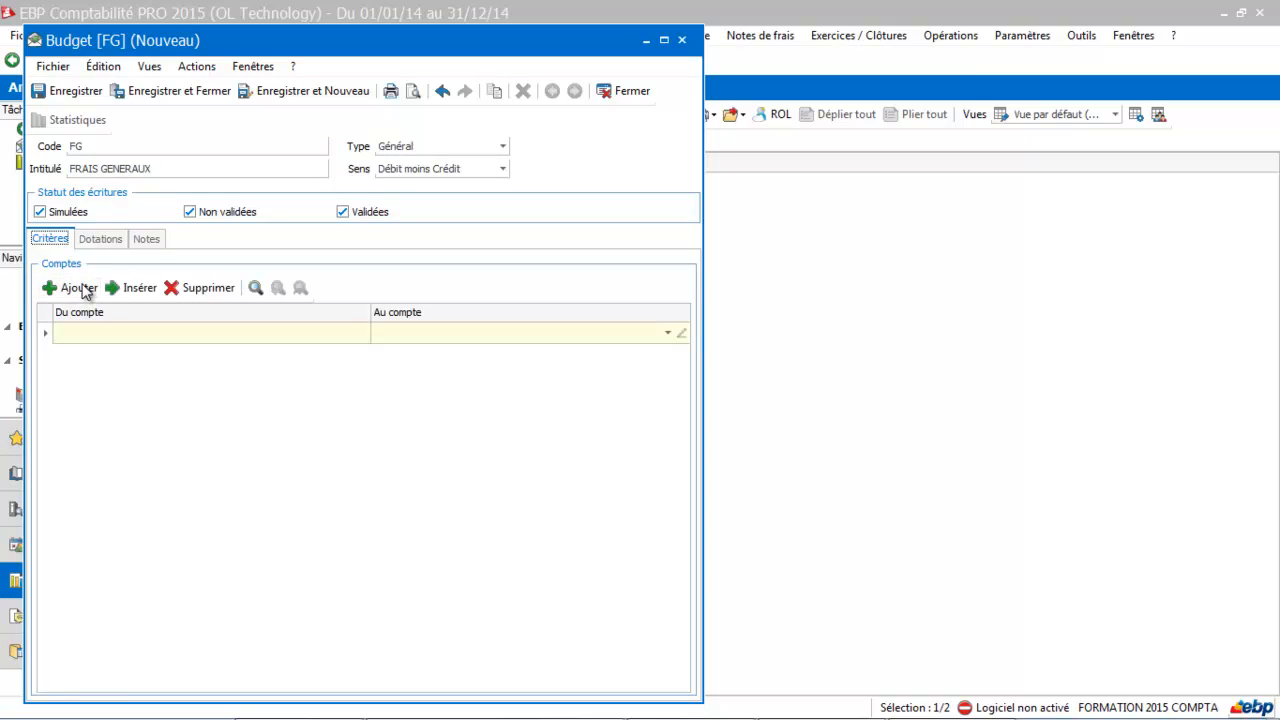
pyautogui.click(113, 341)
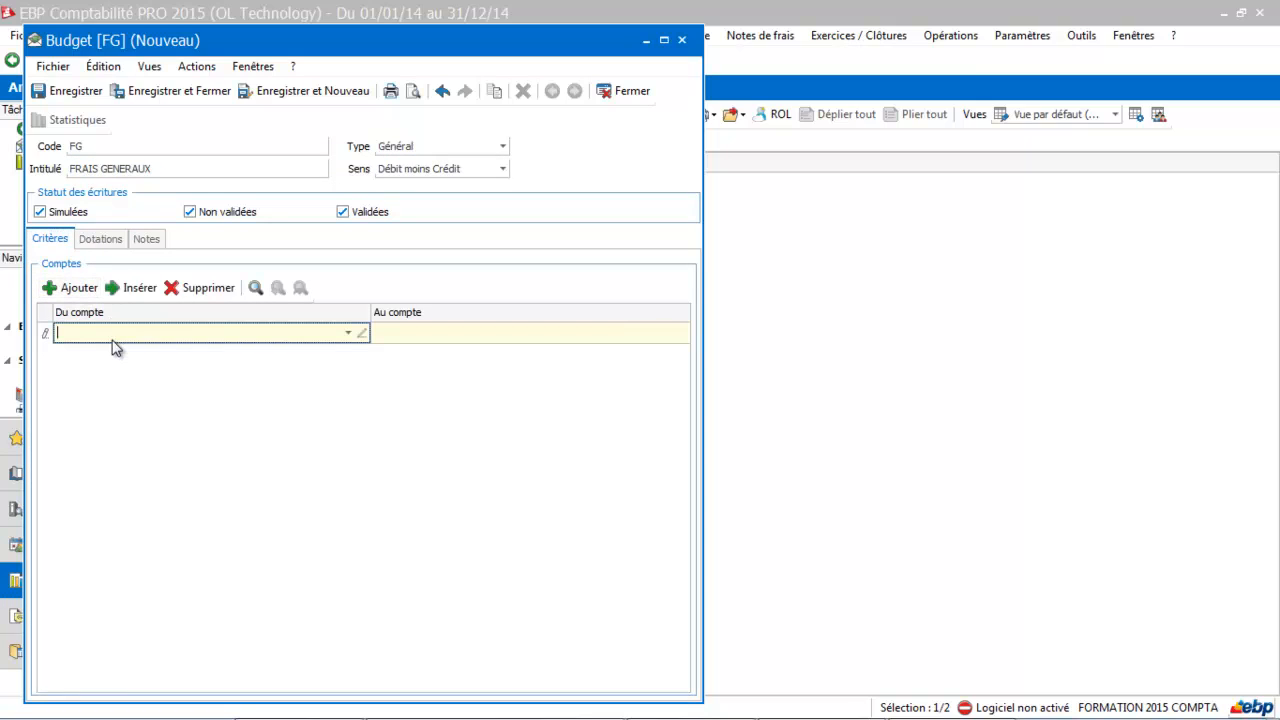
pyautogui.click(348, 335)
pyautogui.write('613')
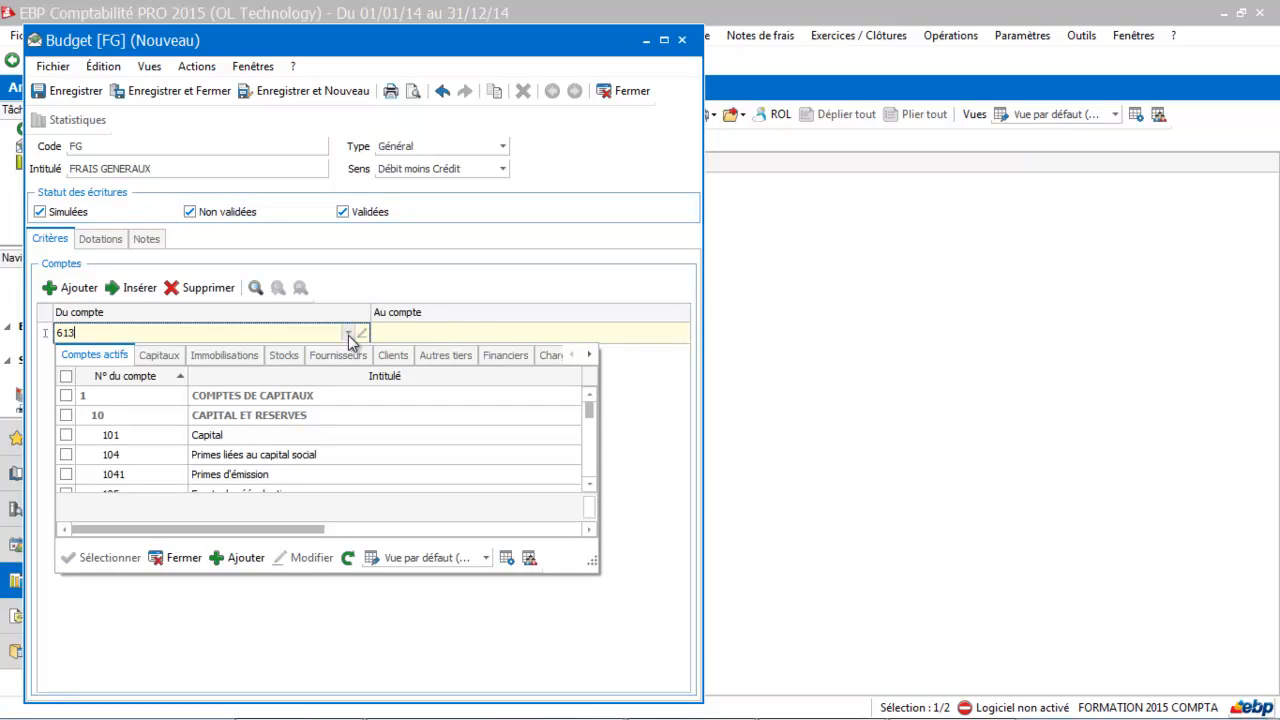
pyautogui.doubleClick(236, 418)
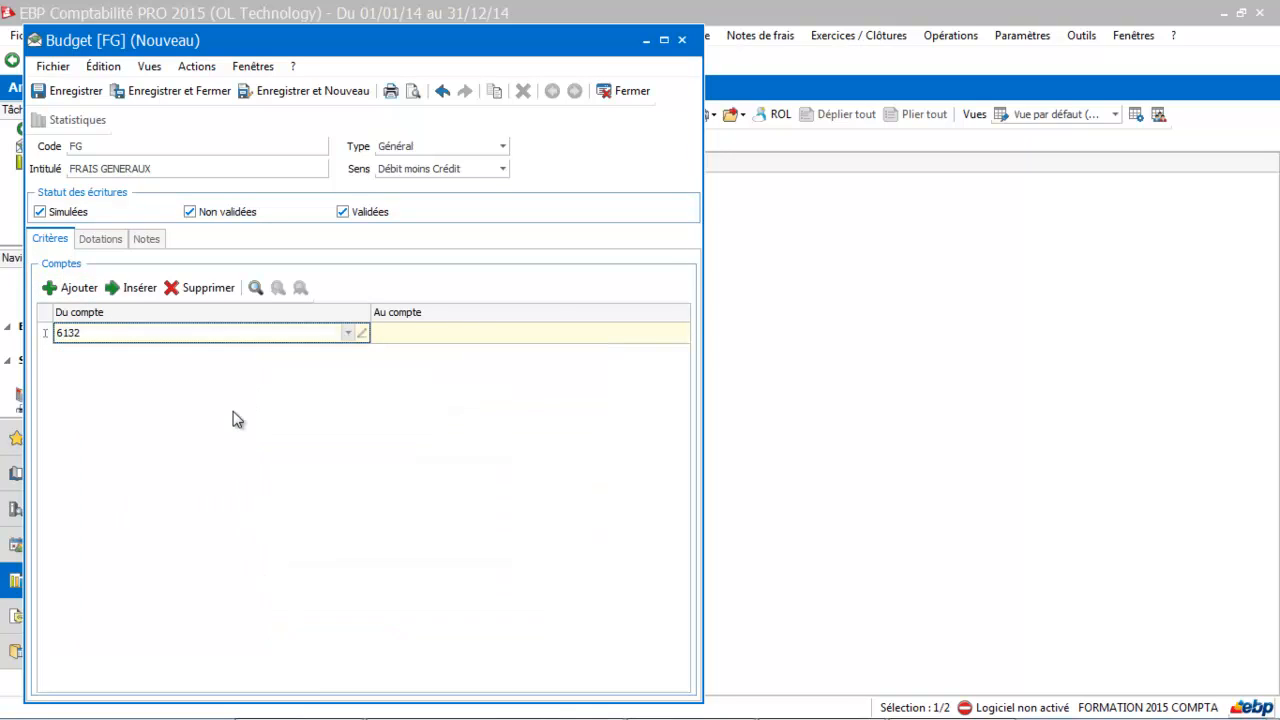
pyautogui.click(432, 342)
pyautogui.write('613')
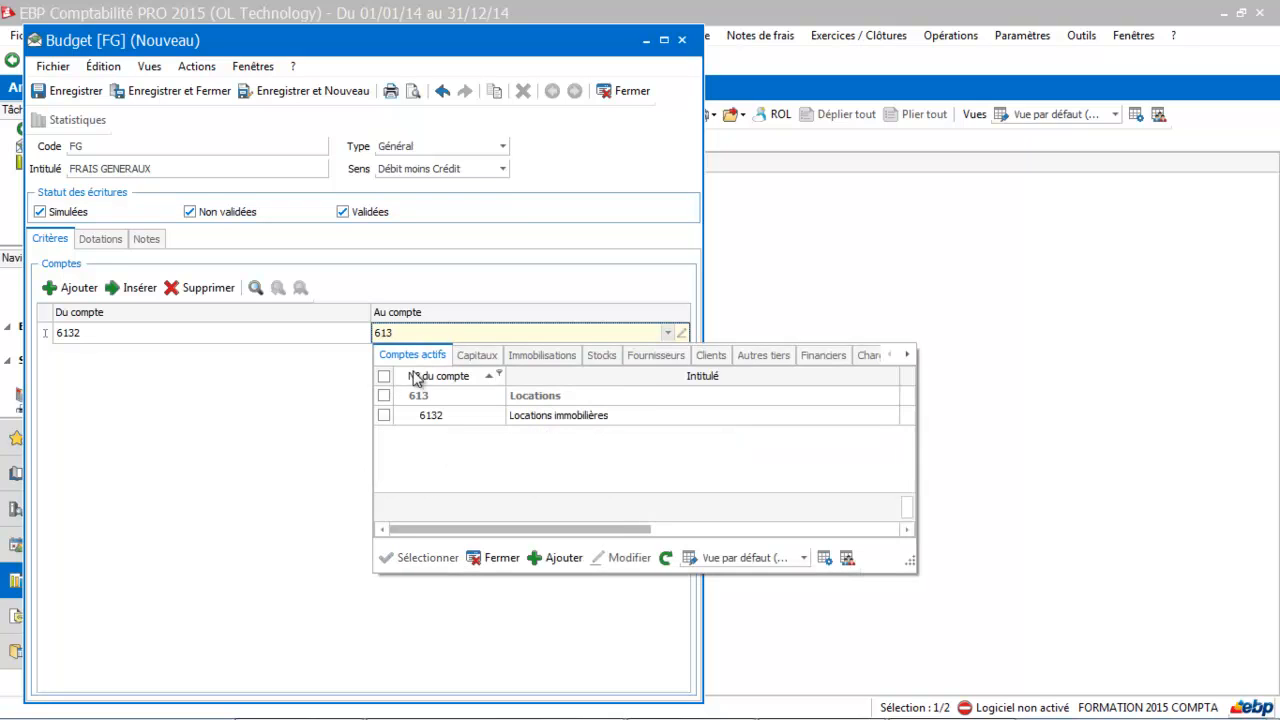
pyautogui.doubleClick(428, 415)
# Add an account range to the FG budget's criteria running from 6261, Frais de télécommunications, to 6264, Téléphone portable orange.
pyautogui.click(68, 288)
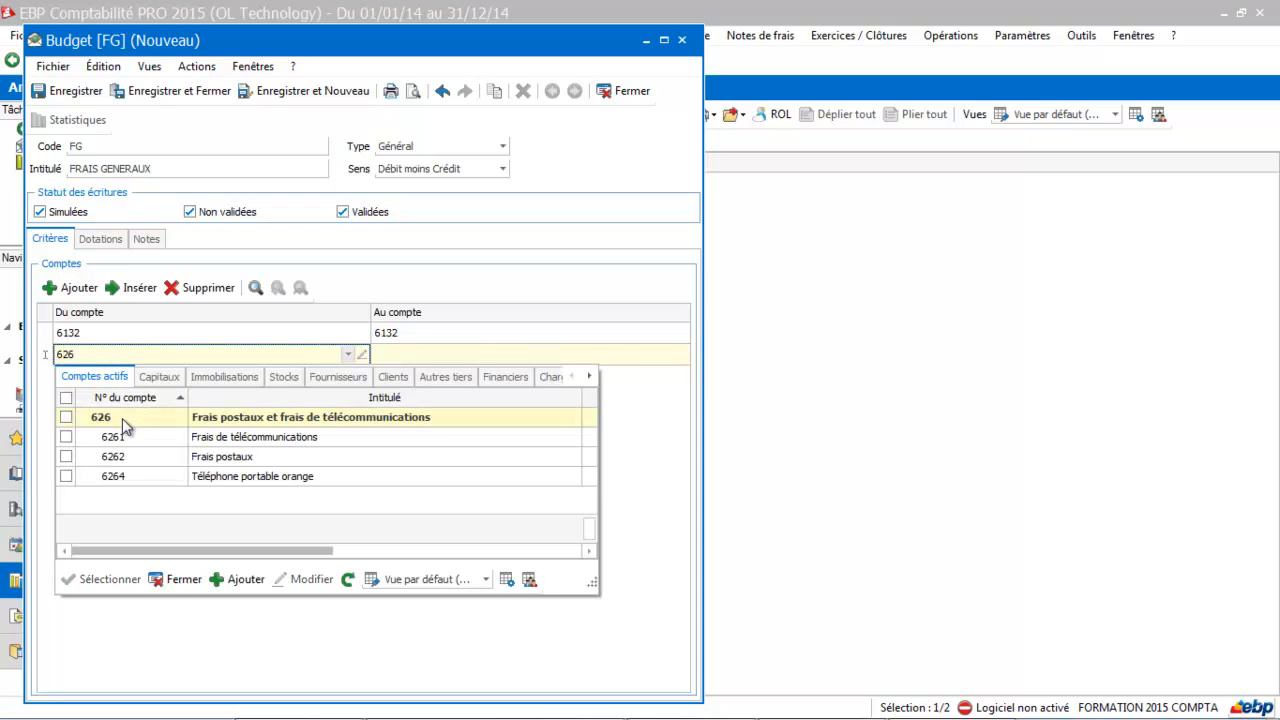
pyautogui.click(66, 437)
pyautogui.click(100, 579)
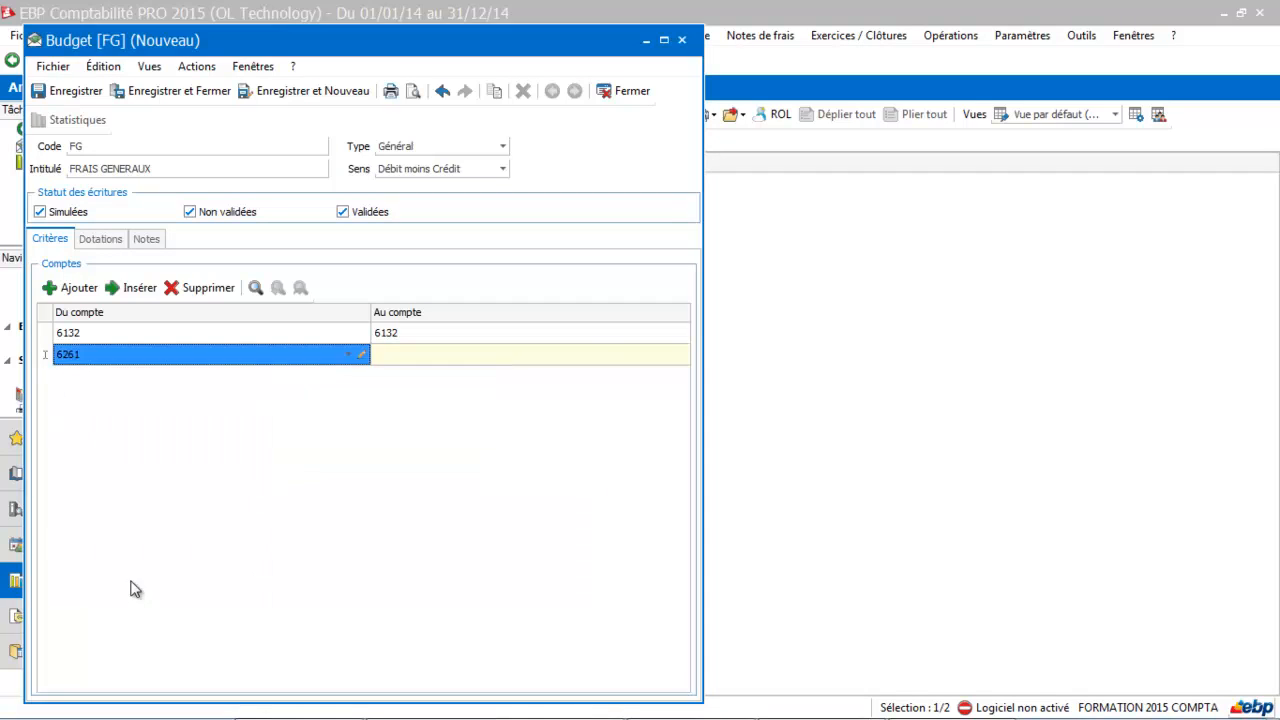
pyautogui.click(388, 356)
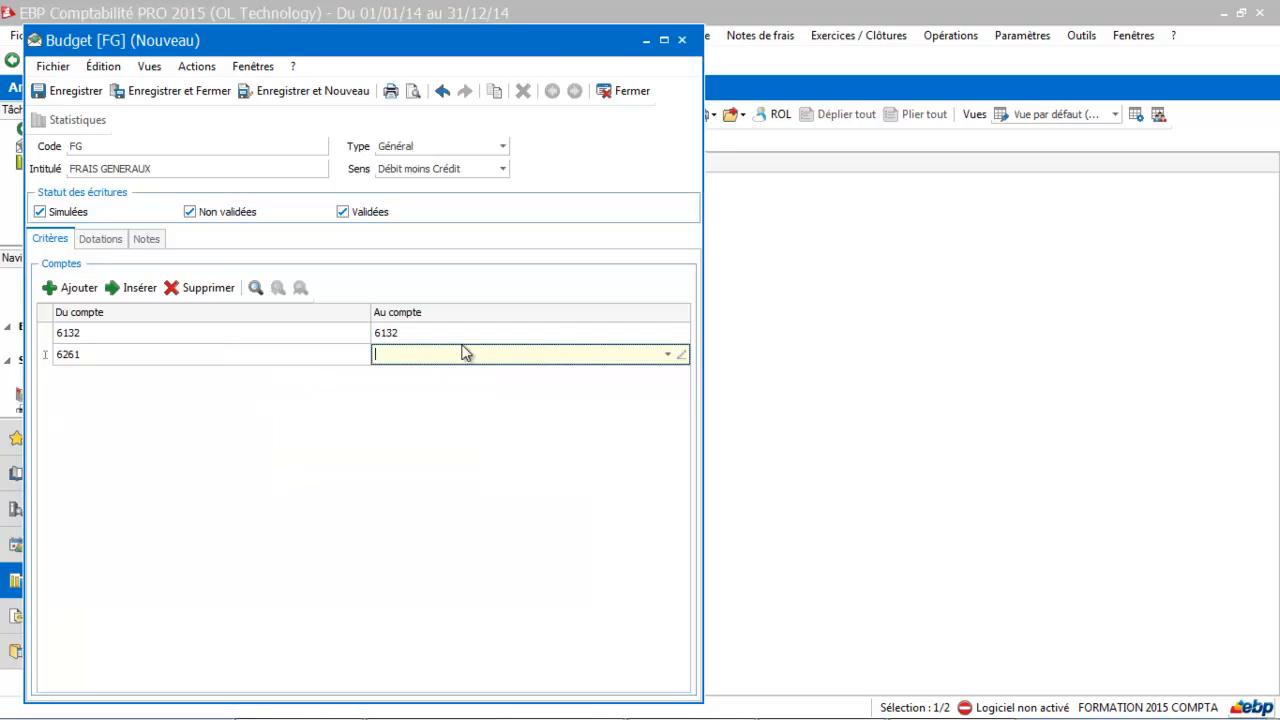
pyautogui.click(667, 355)
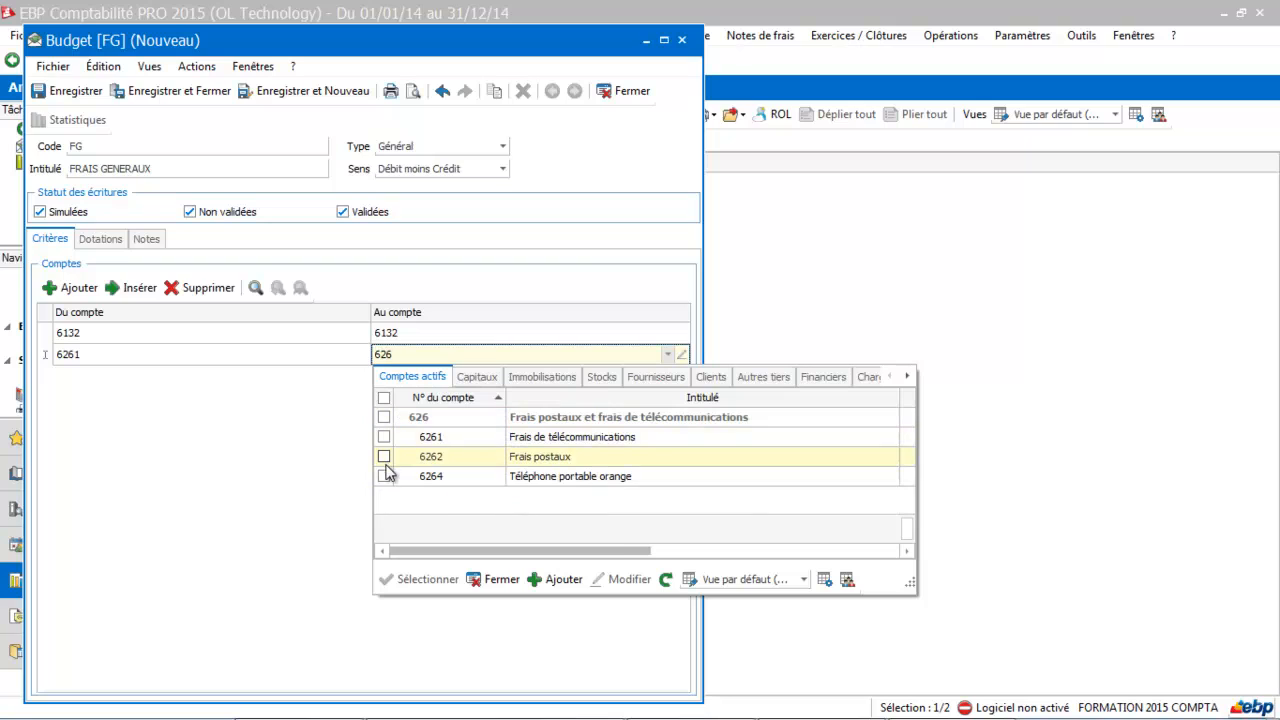
pyautogui.click(384, 476)
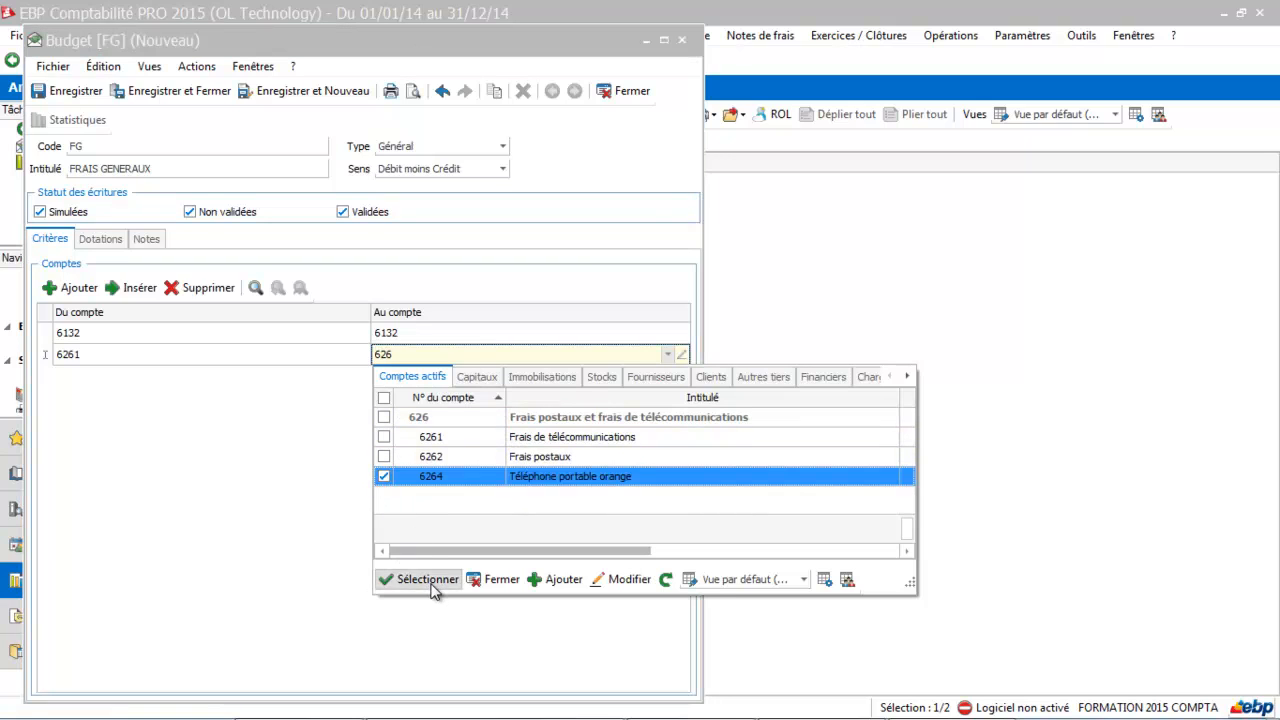
pyautogui.click(421, 579)
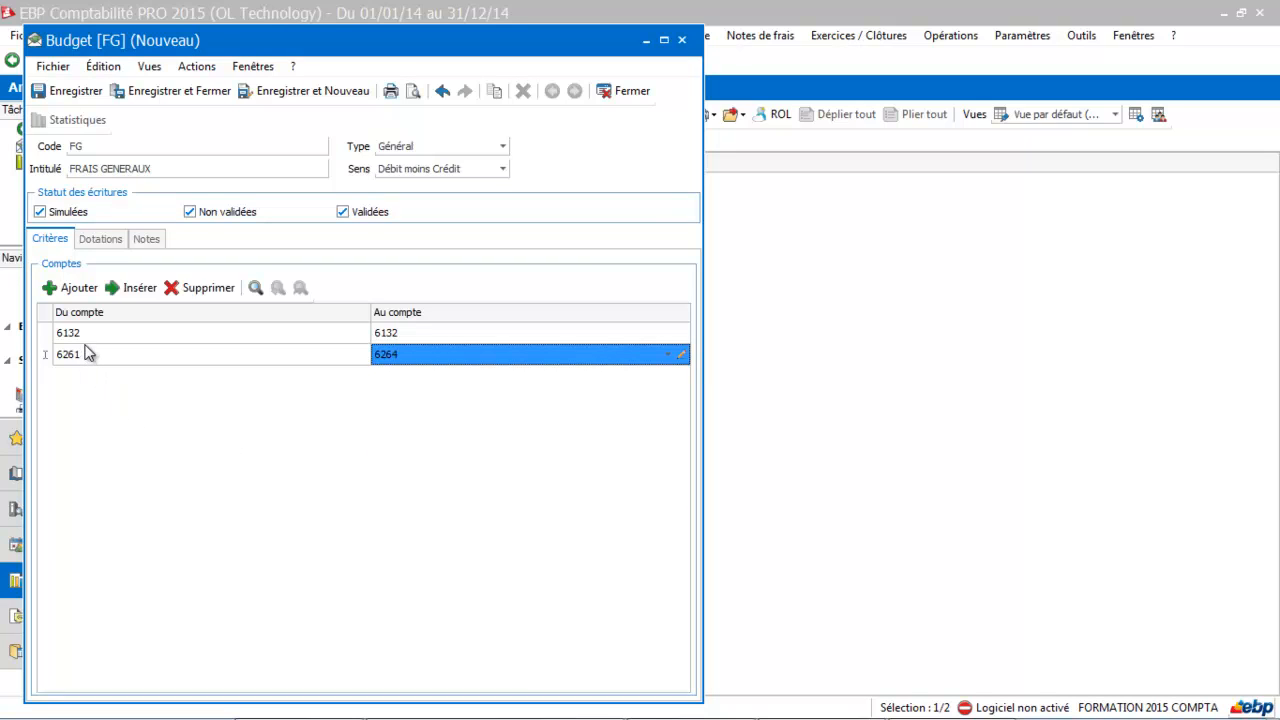
# Add a third account range to the FG budget's criteria with 60611, Electricité, Essence, Gaz, as both starting and ending account.
pyautogui.click(76, 292)
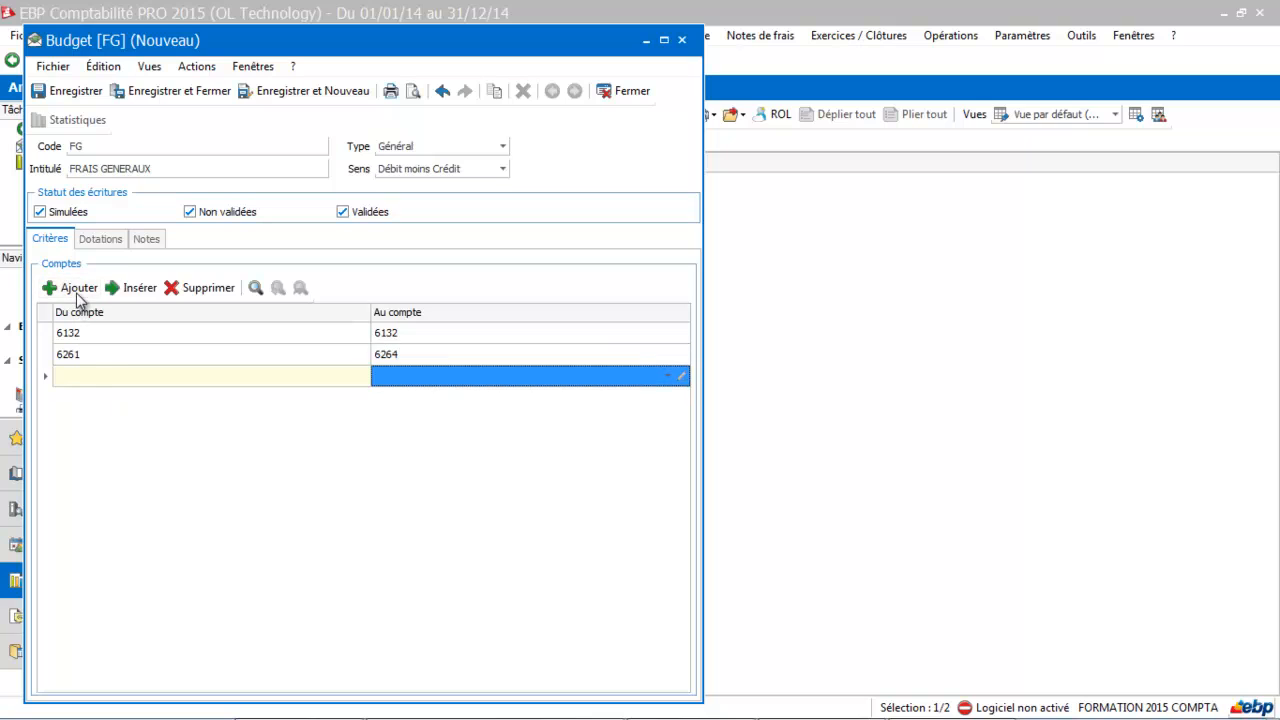
pyautogui.click(86, 376)
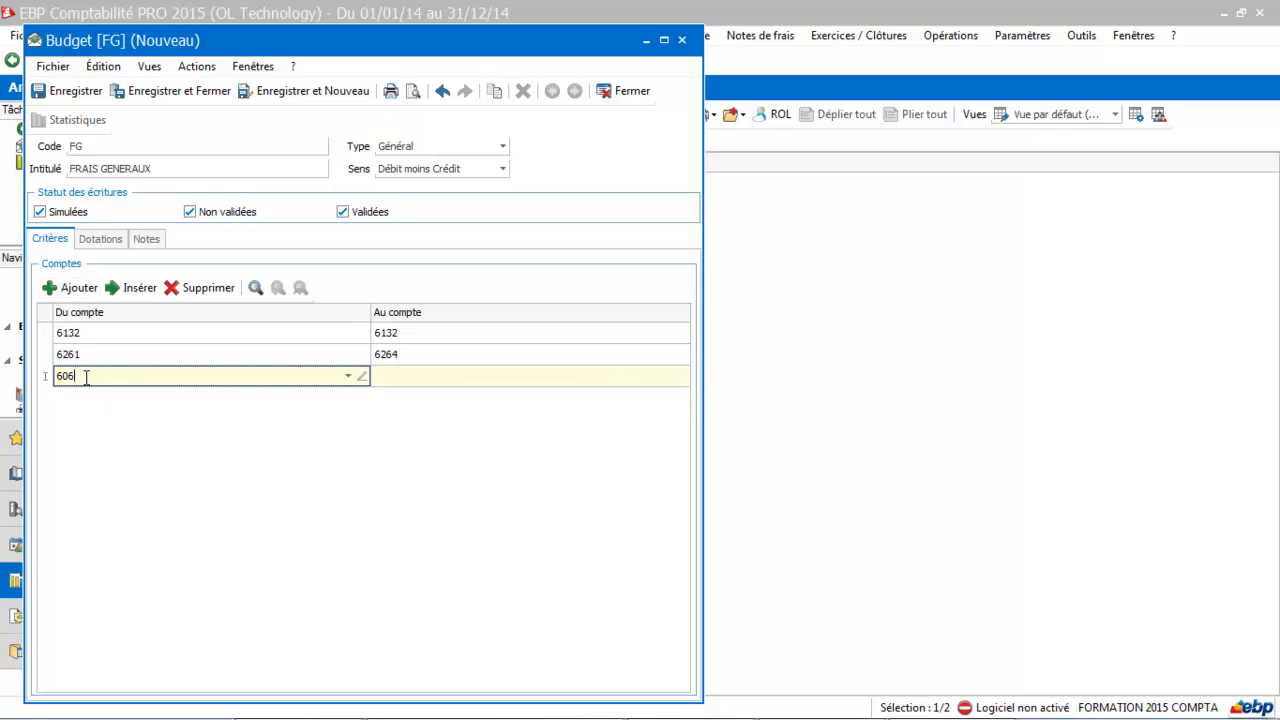
pyautogui.write('606')
pyautogui.click(90, 459)
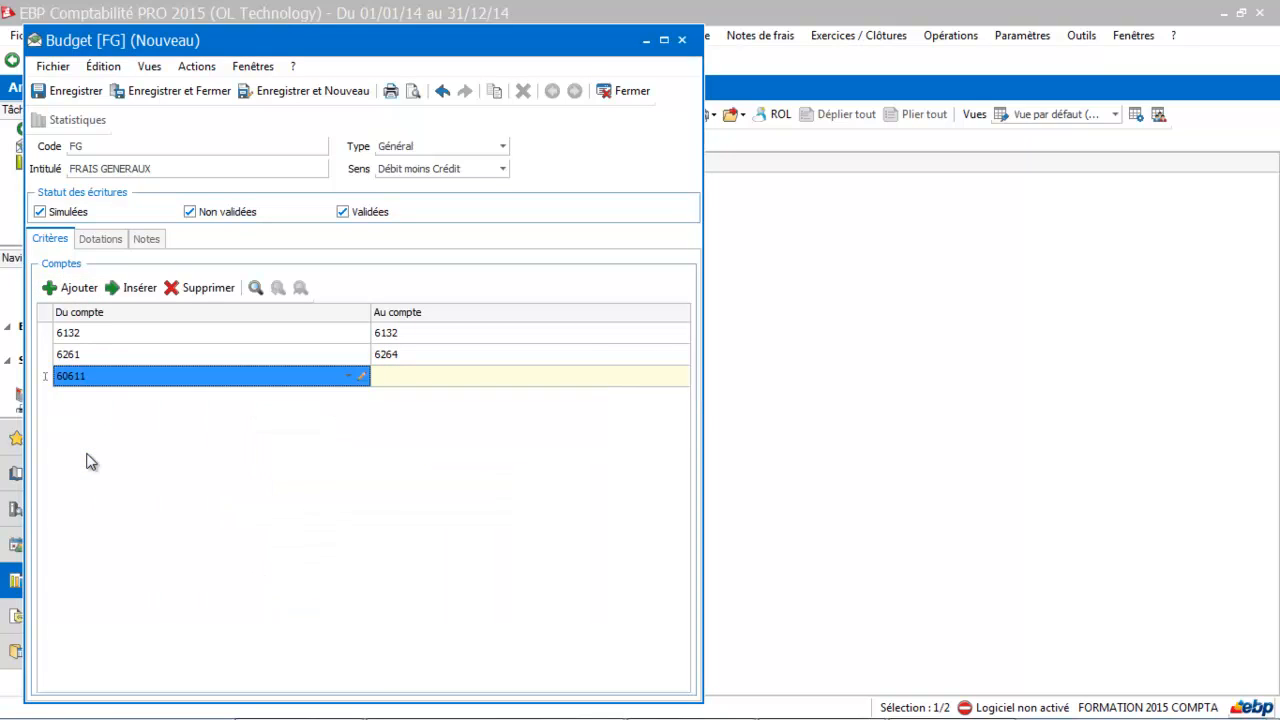
pyautogui.click(397, 379)
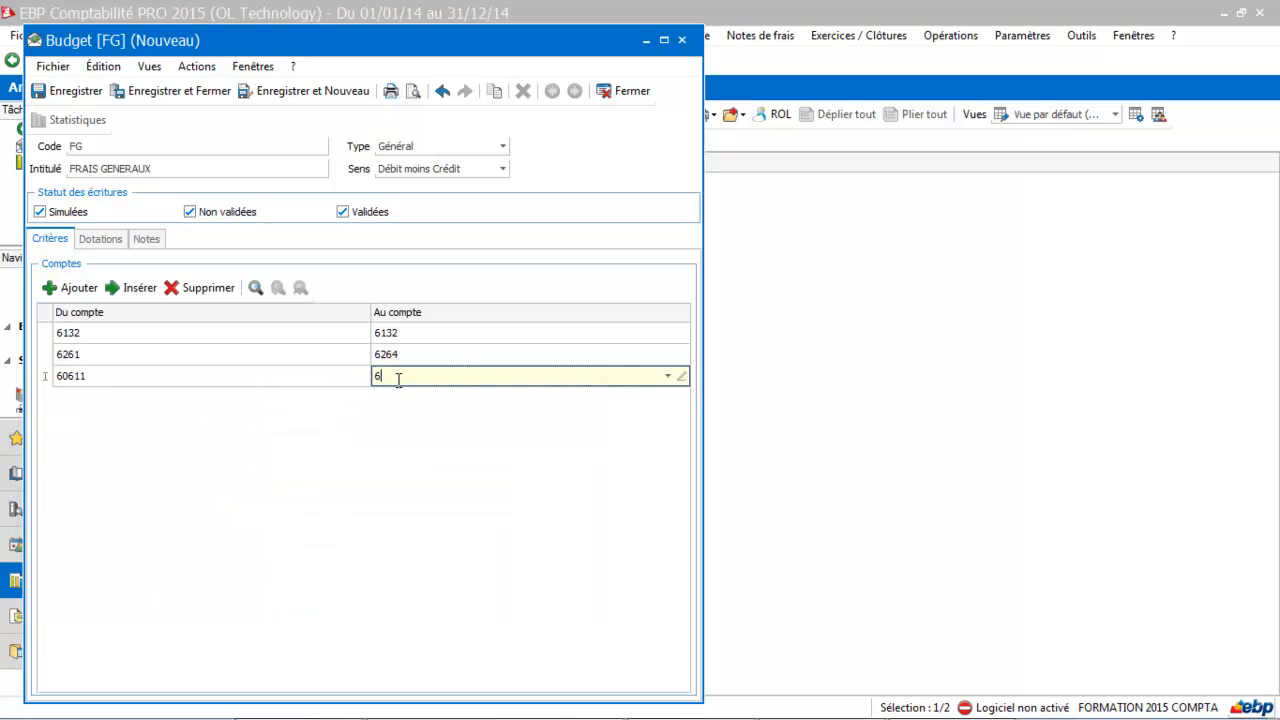
pyautogui.write('606')
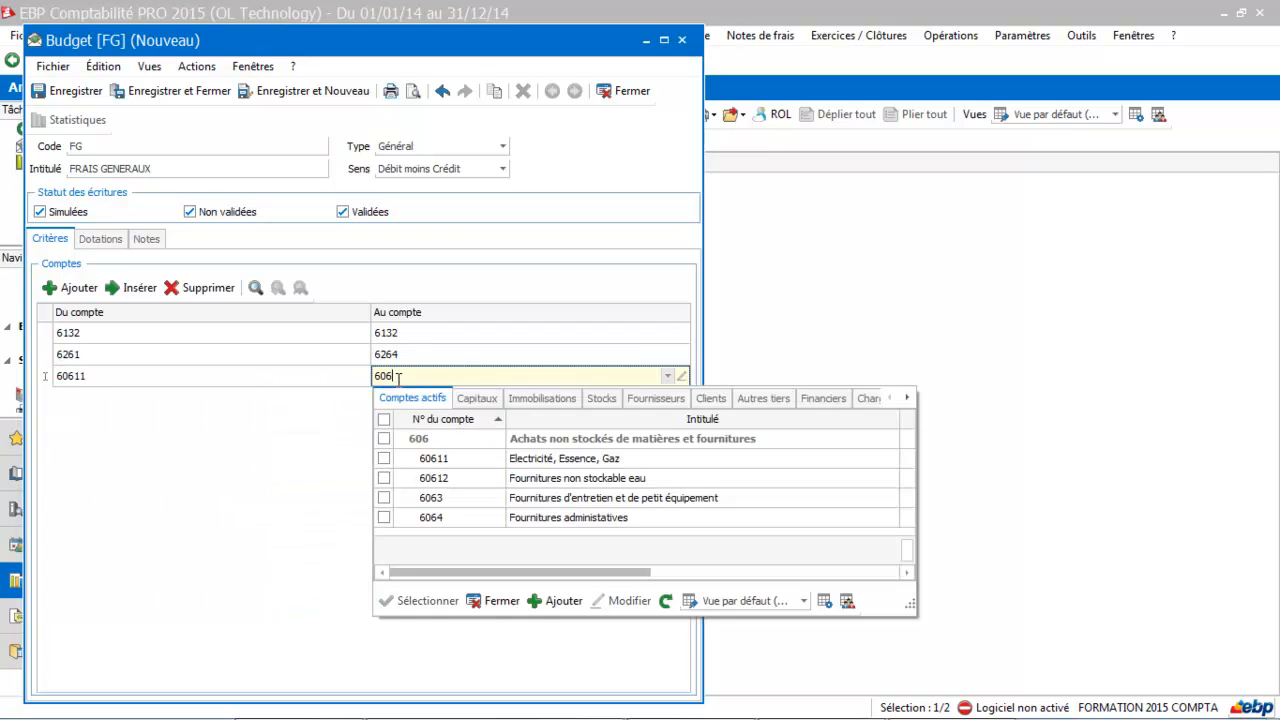
pyautogui.click(402, 459)
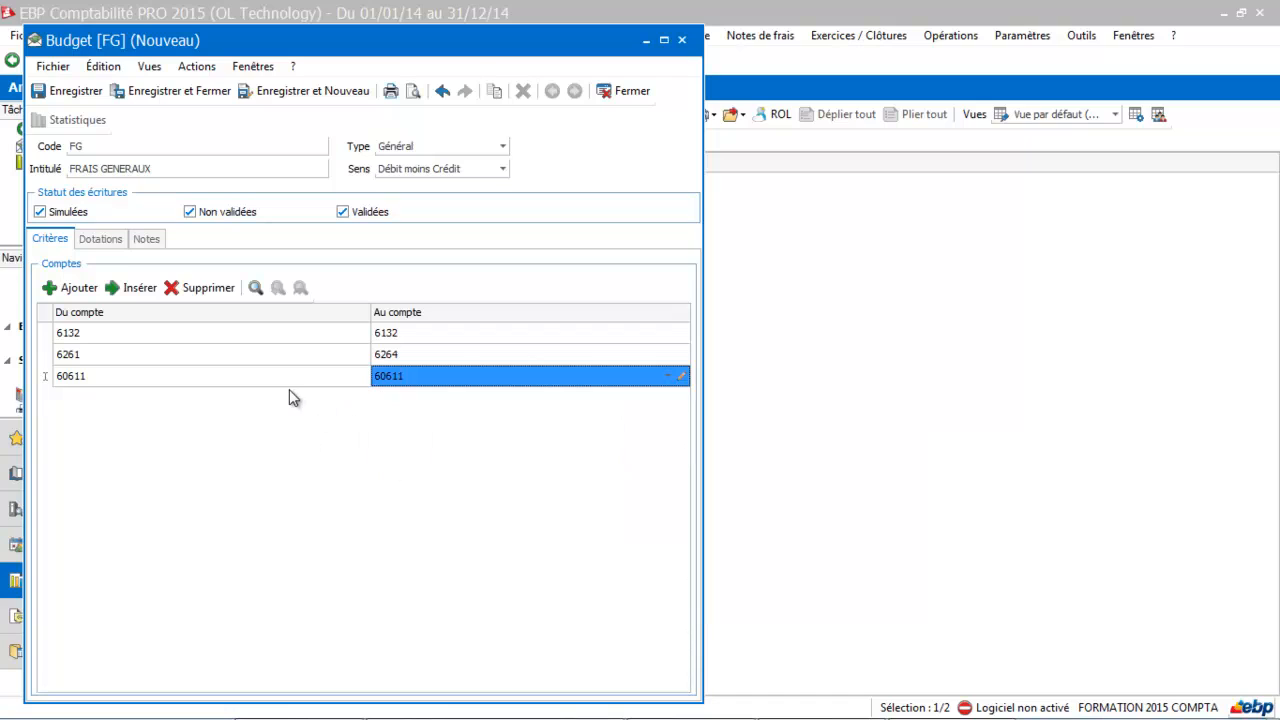
# Enter the FG budget's estimated amounts of 500 for August and 600 for September 2014, and refresh the realised amounts.
pyautogui.click(112, 242)
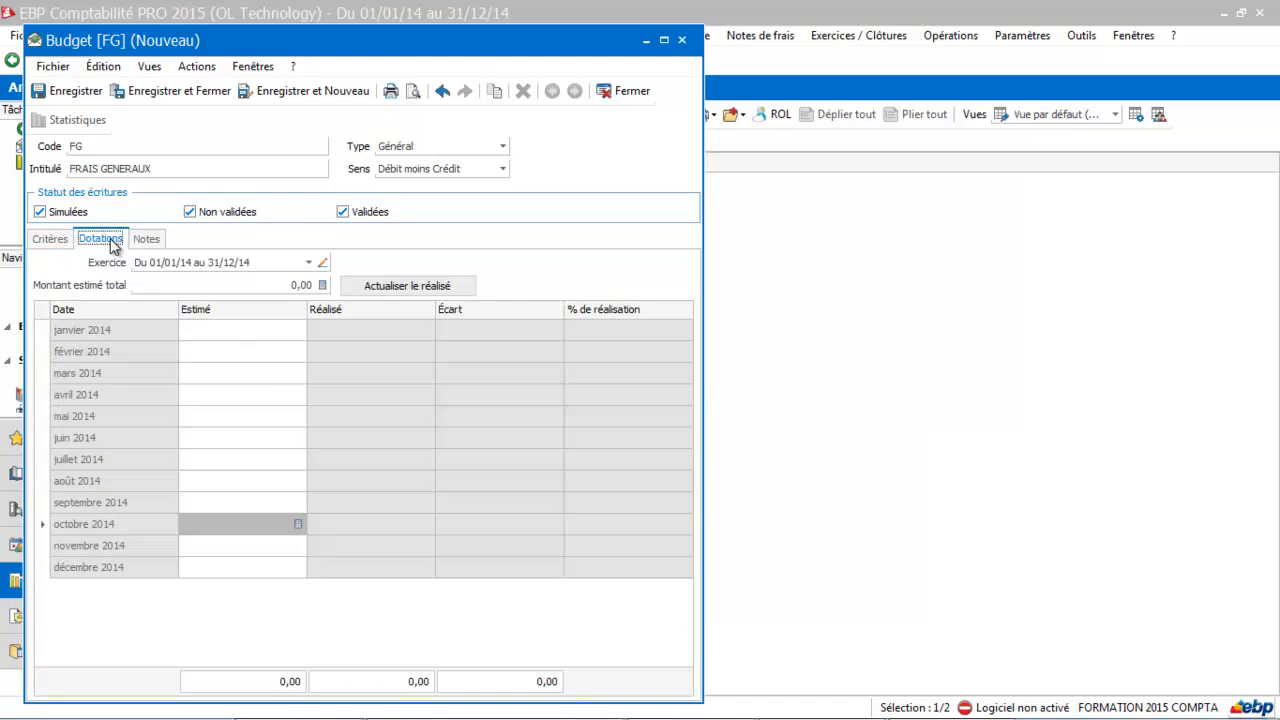
pyautogui.click(237, 479)
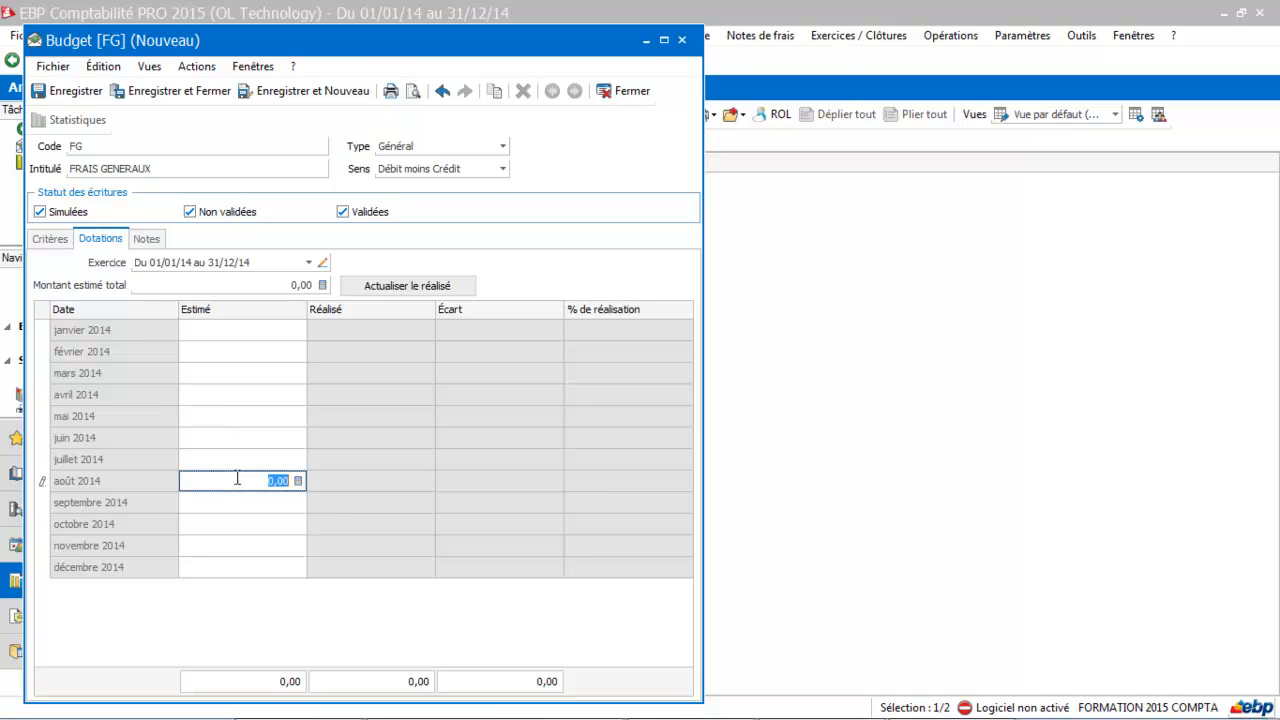
pyautogui.write('500')
pyautogui.click(238, 508)
pyautogui.write('600')
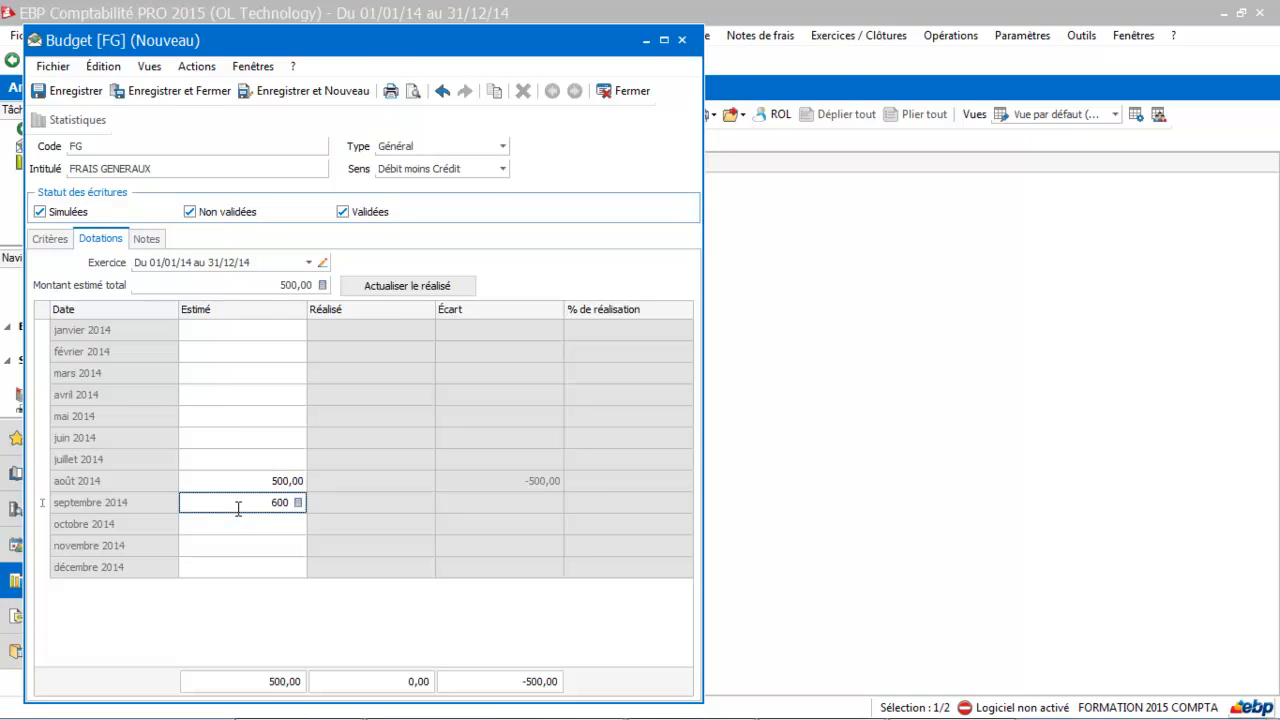
pyautogui.press('Return')
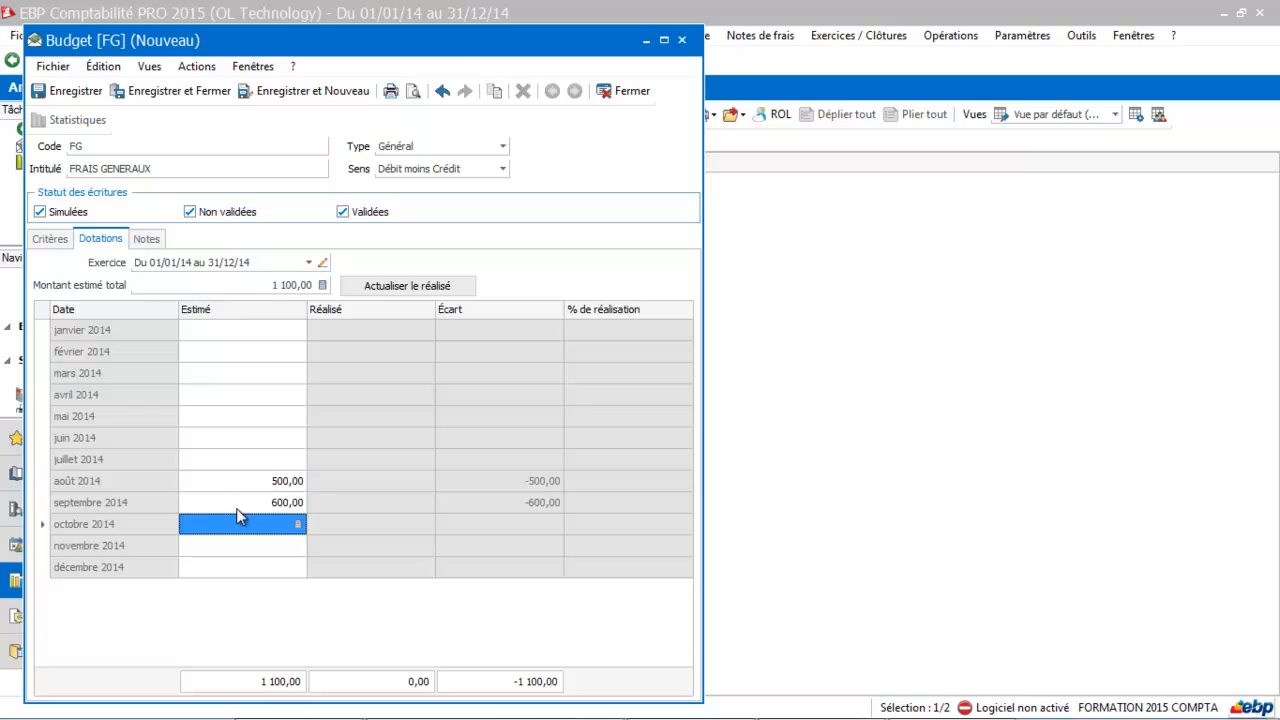
pyautogui.click(408, 287)
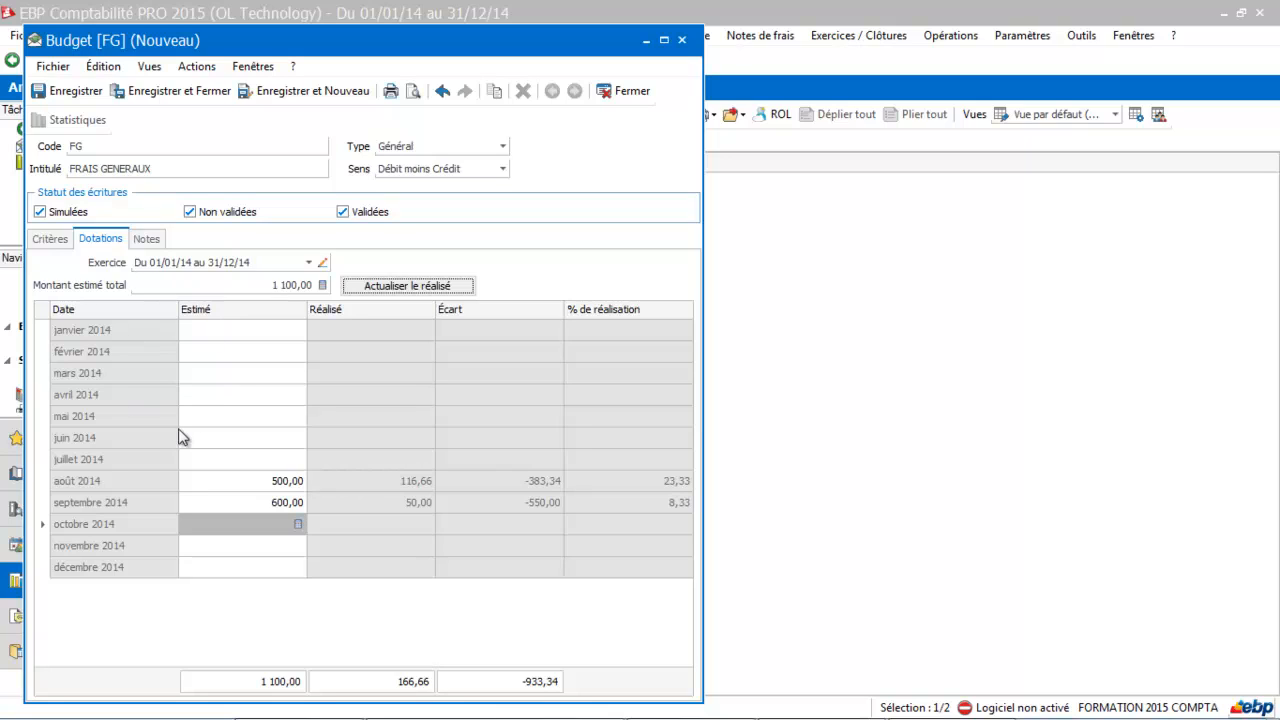
# Check the FG budget's account criteria, save and close it, and reopen the list of all budgets.
pyautogui.click(60, 241)
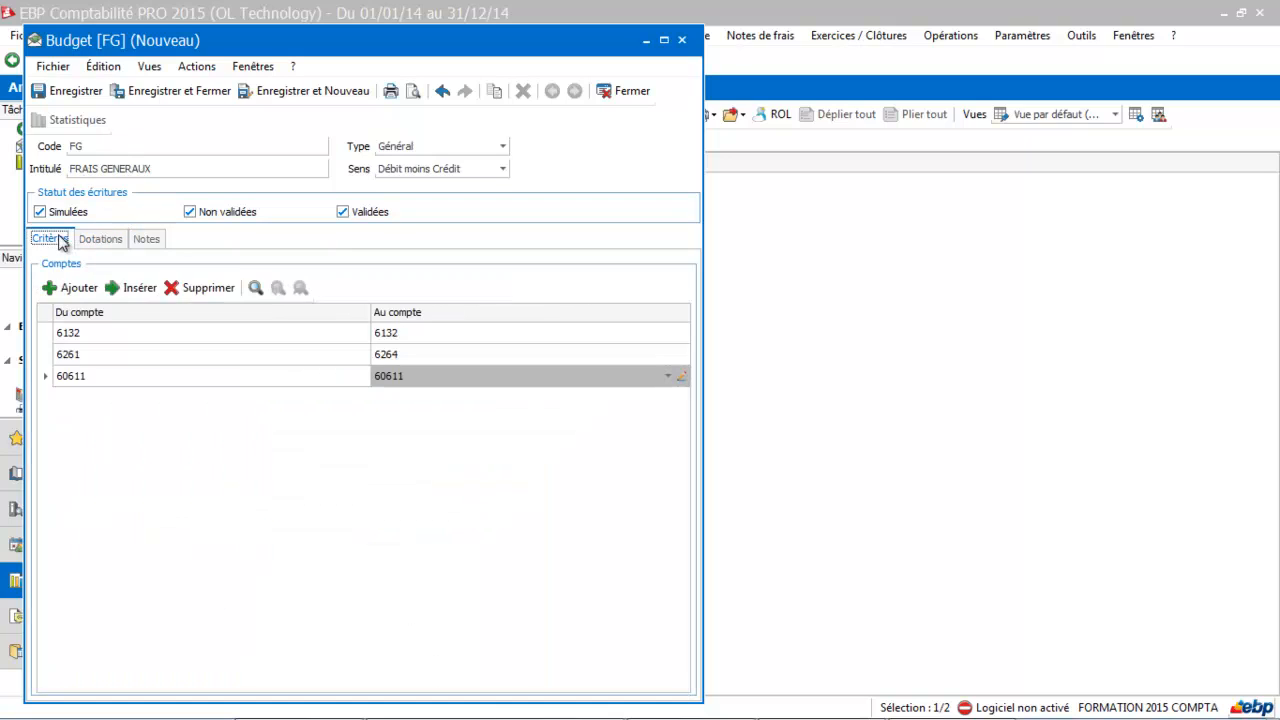
pyautogui.click(204, 91)
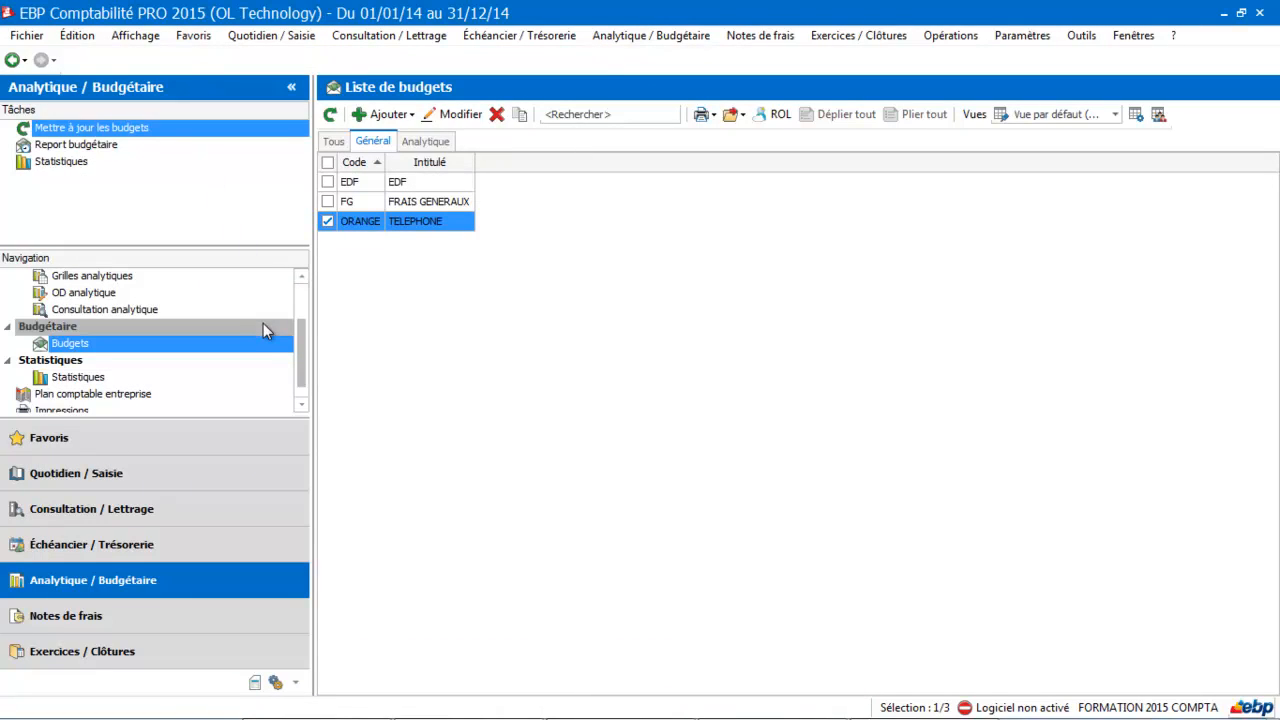
pyautogui.scroll(-1, 298, 334)
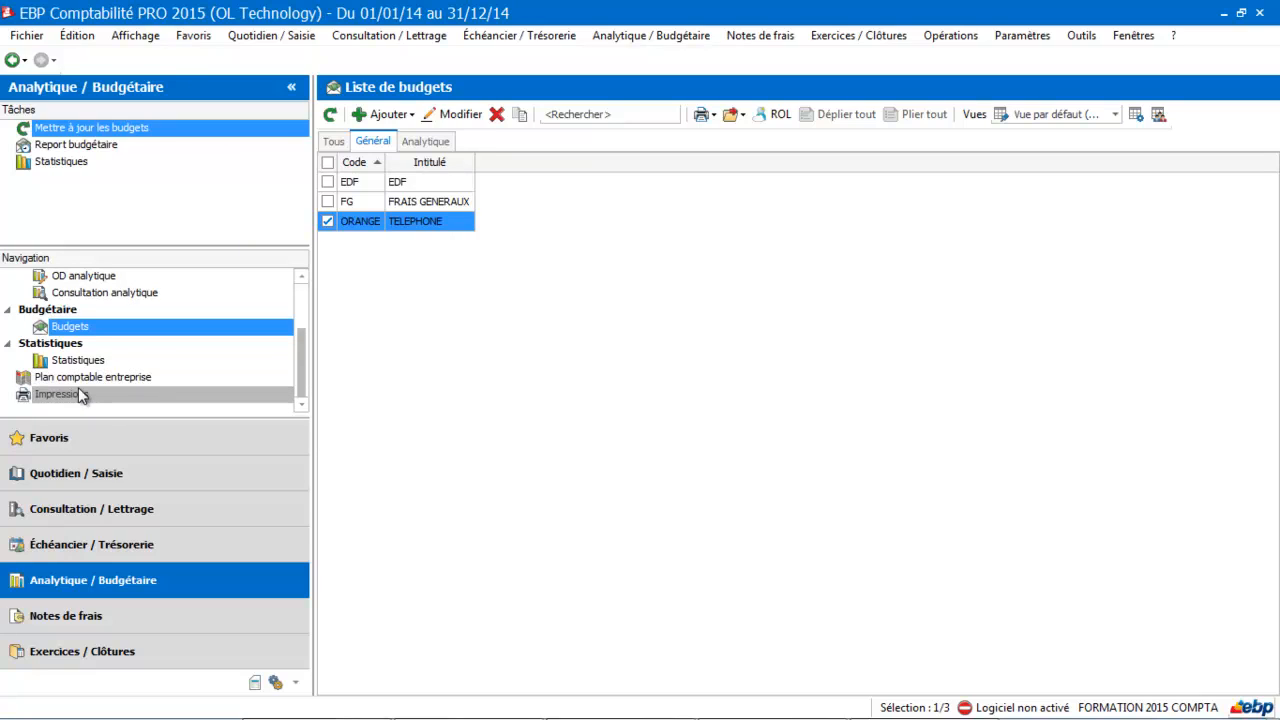
pyautogui.click(651, 36)
pyautogui.moveTo(636, 105)
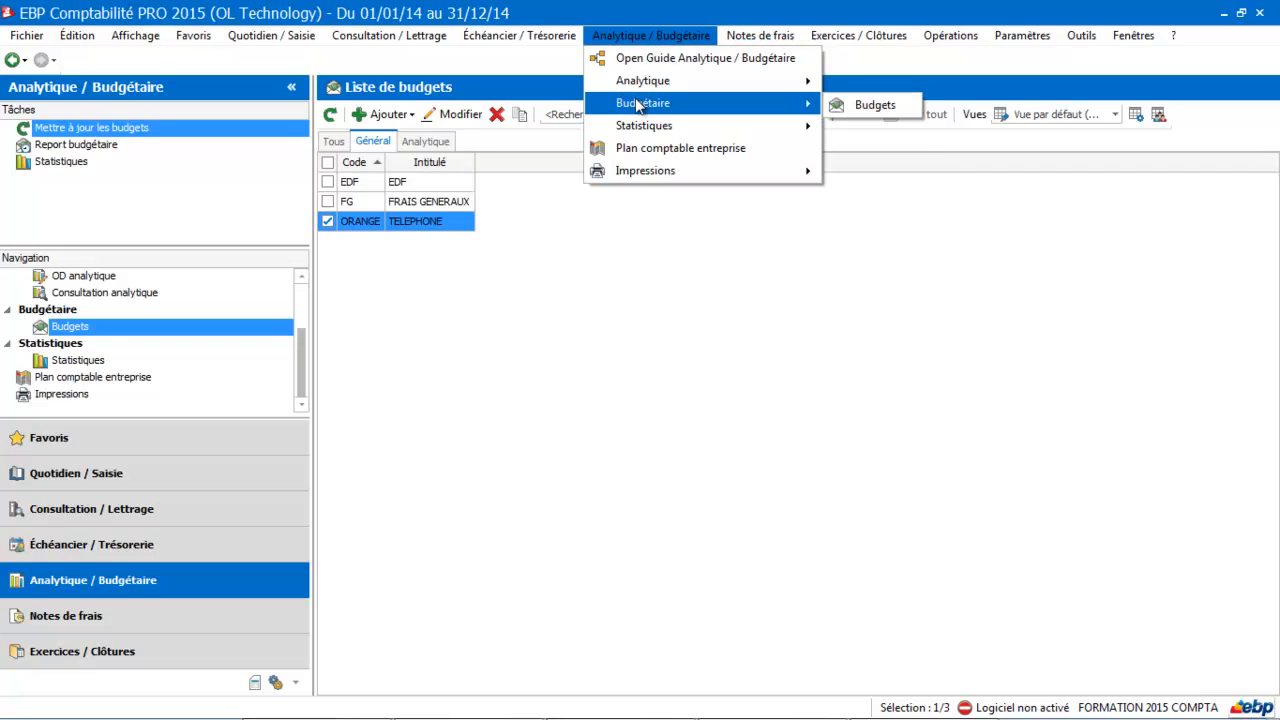
pyautogui.click(869, 107)
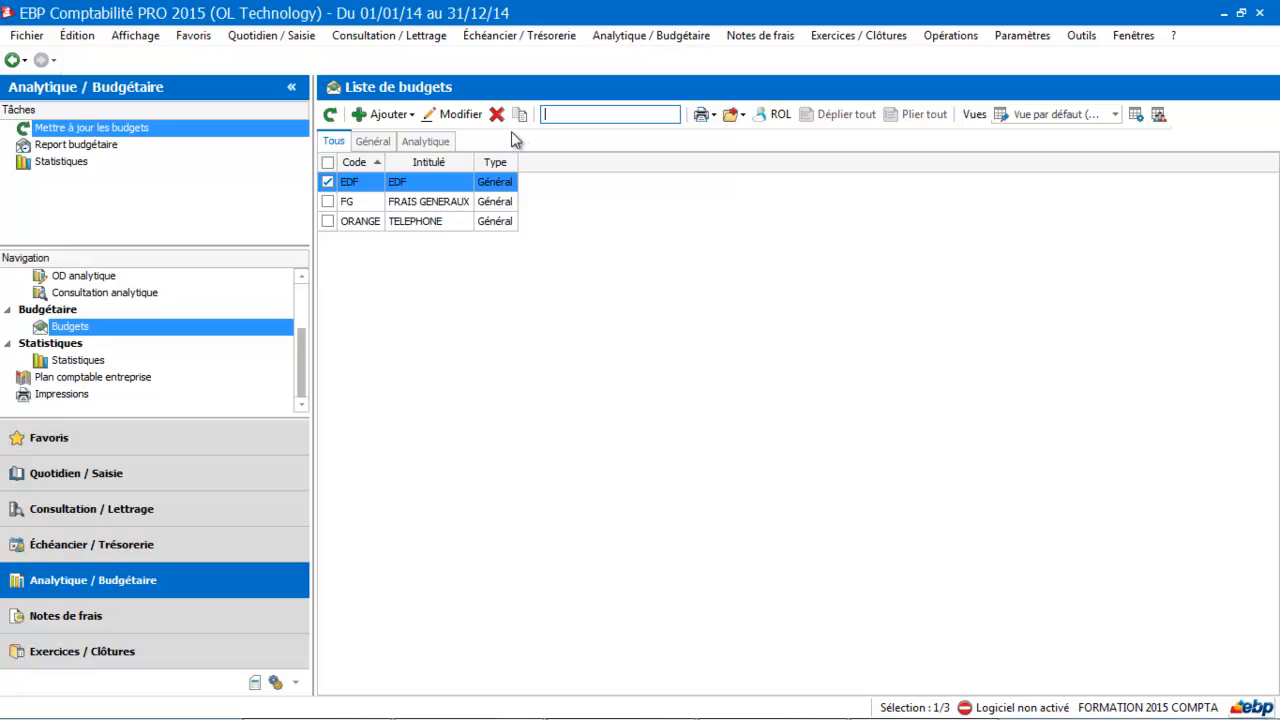
# Open the statistics and display the data of Suivi détaillé des budgets.
pyautogui.click(86, 362)
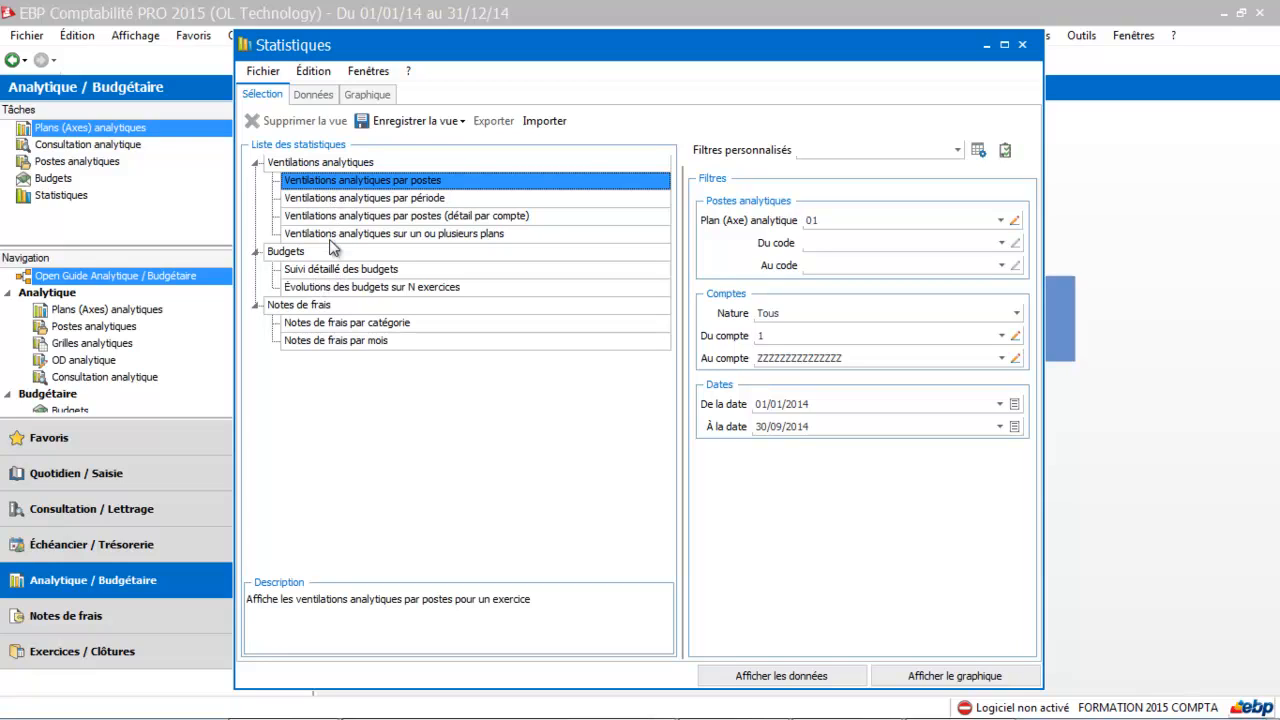
pyautogui.click(327, 274)
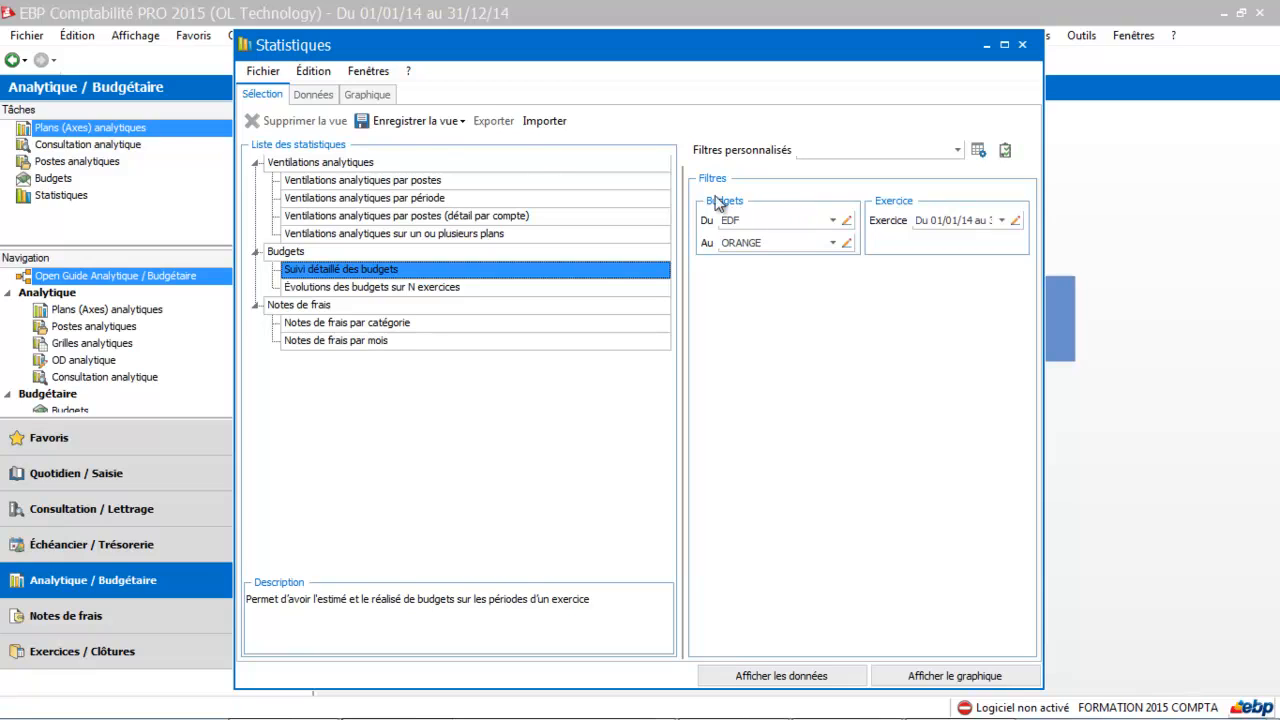
pyautogui.click(314, 95)
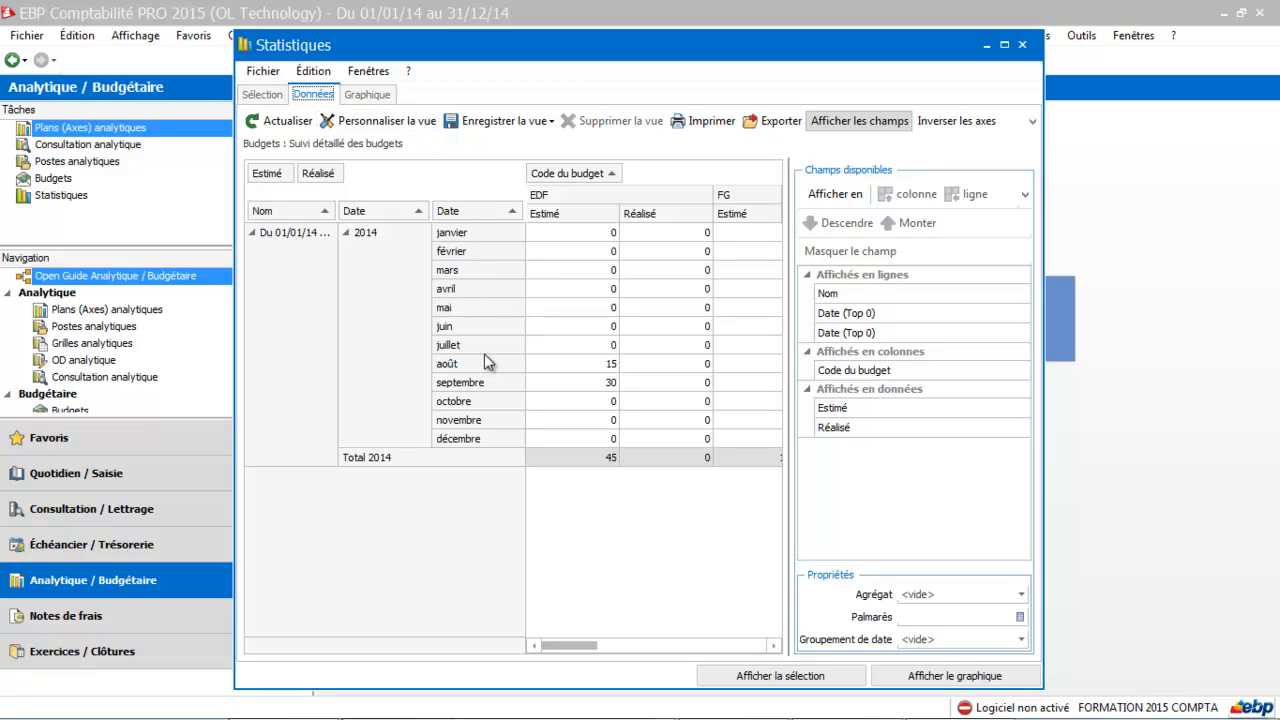
# Preview the printout of the detailed budget statistics, view its chart, and close the statistics.
pyautogui.click(726, 128)
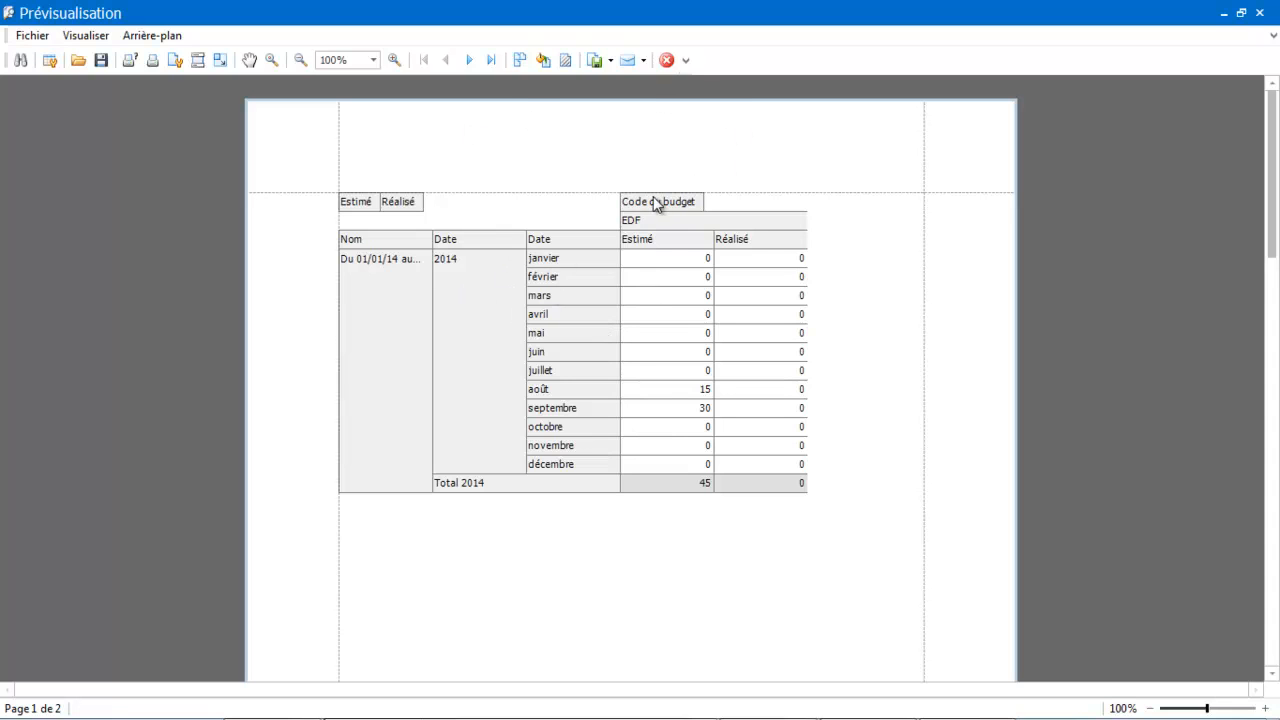
pyautogui.click(1258, 14)
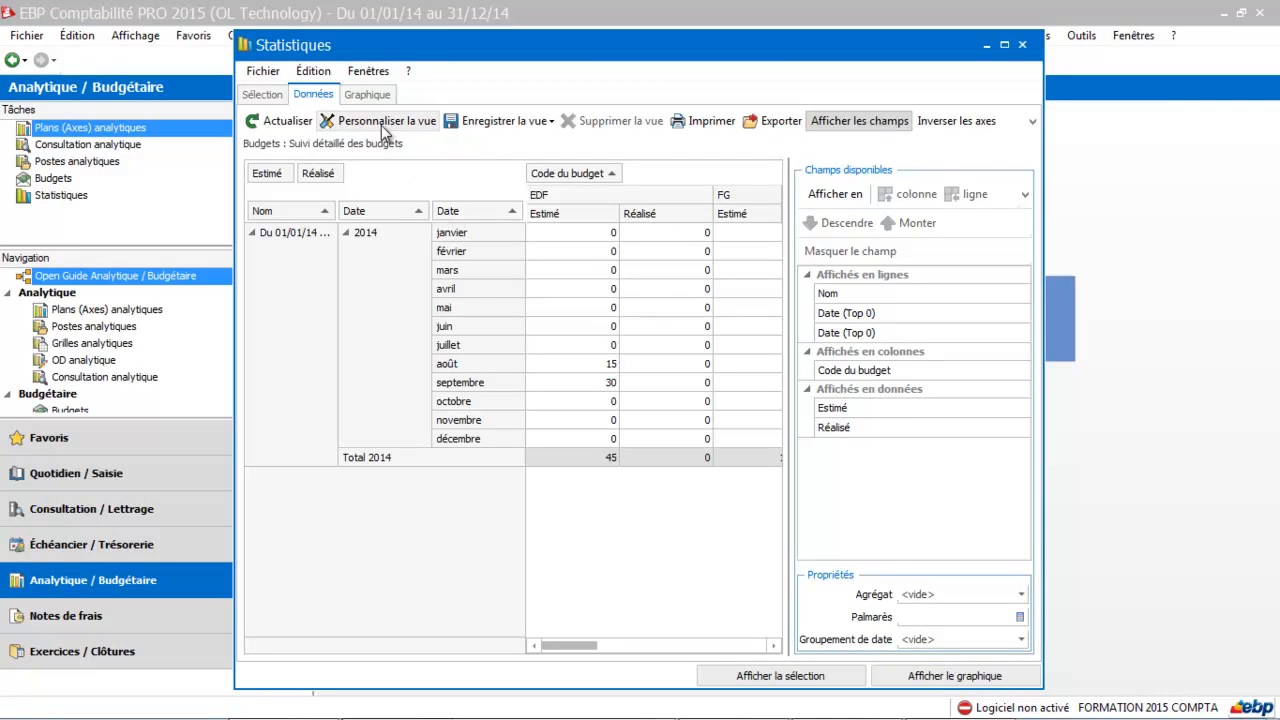
pyautogui.click(364, 96)
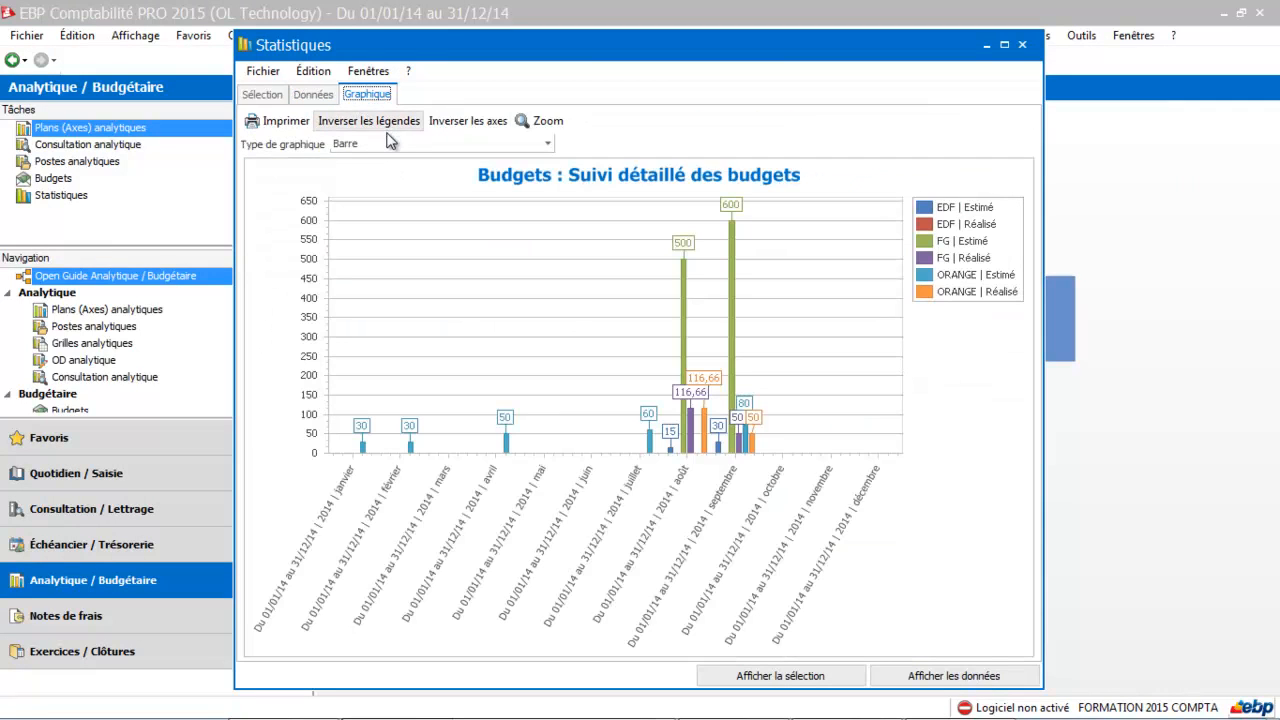
pyautogui.click(1023, 46)
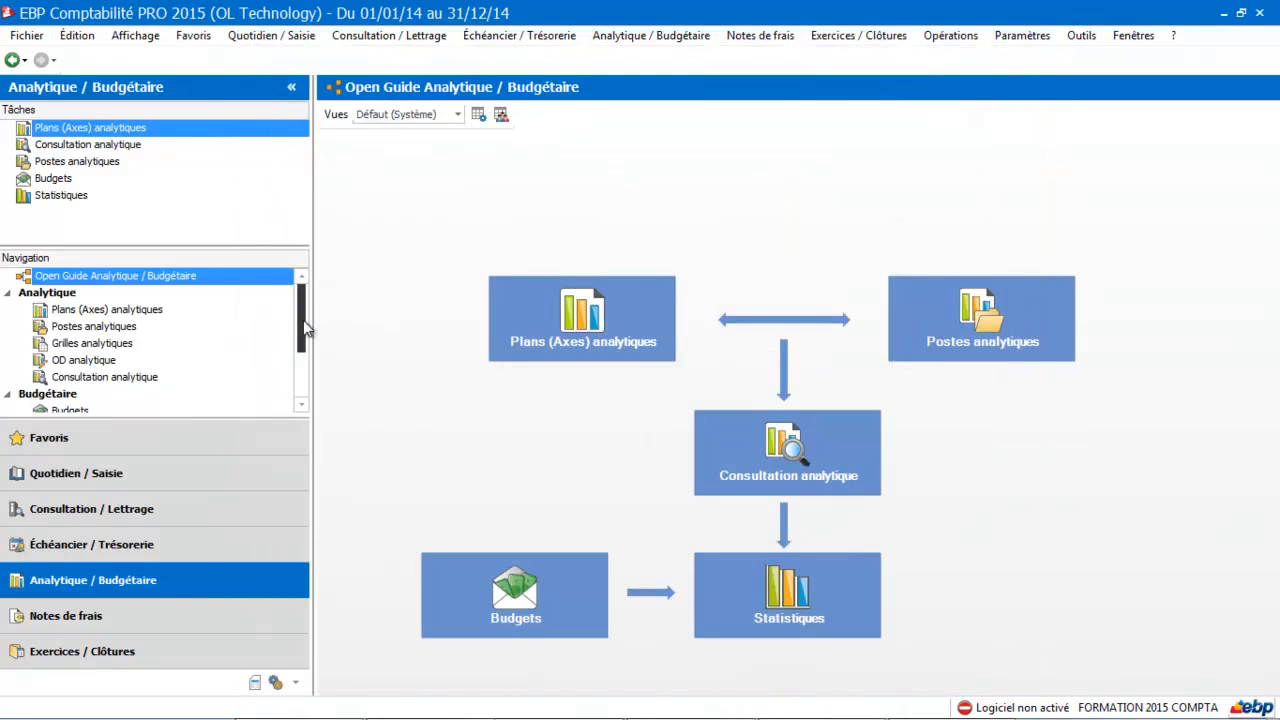
# Open the analytical and budget print models and widen the model list so the full names are readable.
pyautogui.moveTo(303, 320); pyautogui.dragTo(298, 393)
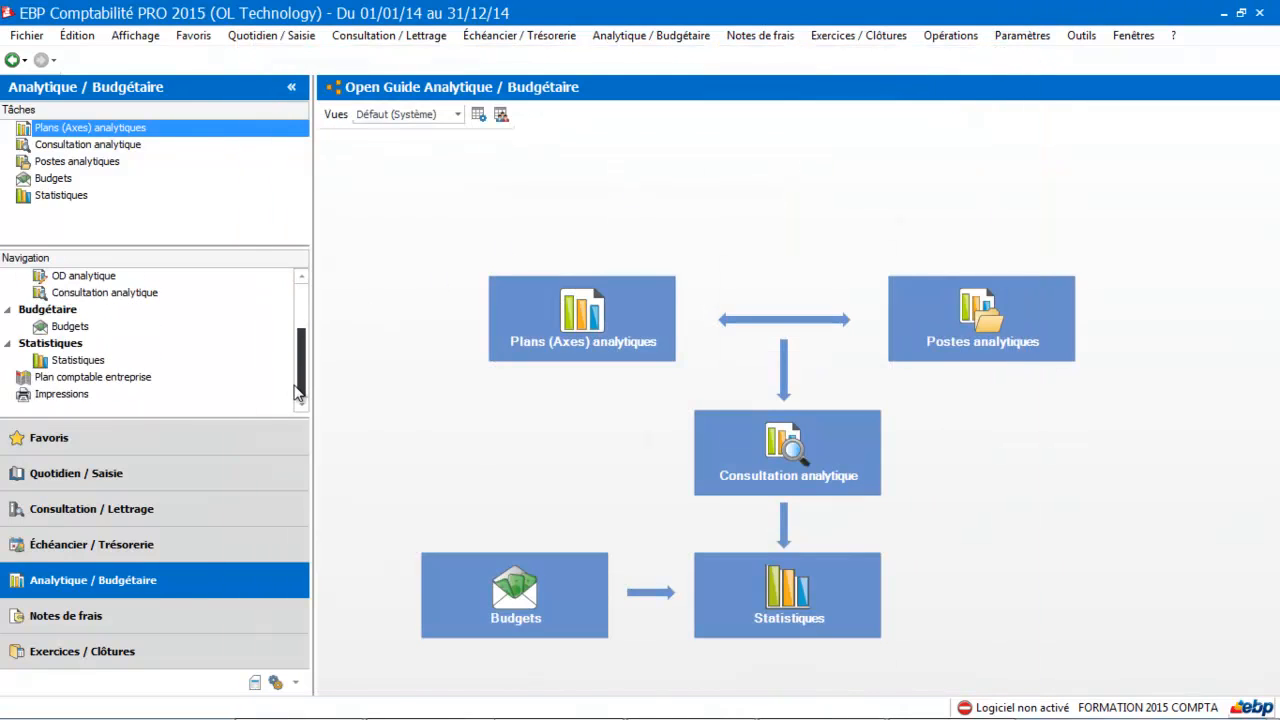
pyautogui.click(64, 394)
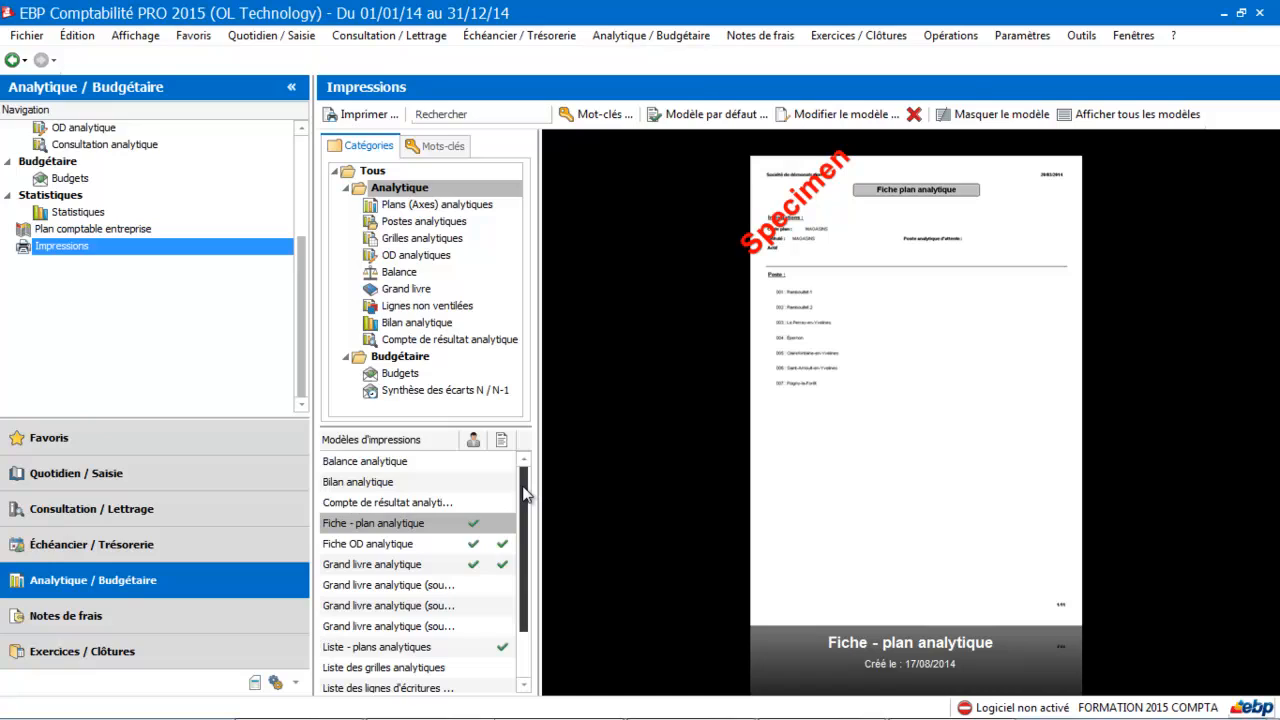
pyautogui.moveTo(524, 492); pyautogui.dragTo(533, 528)
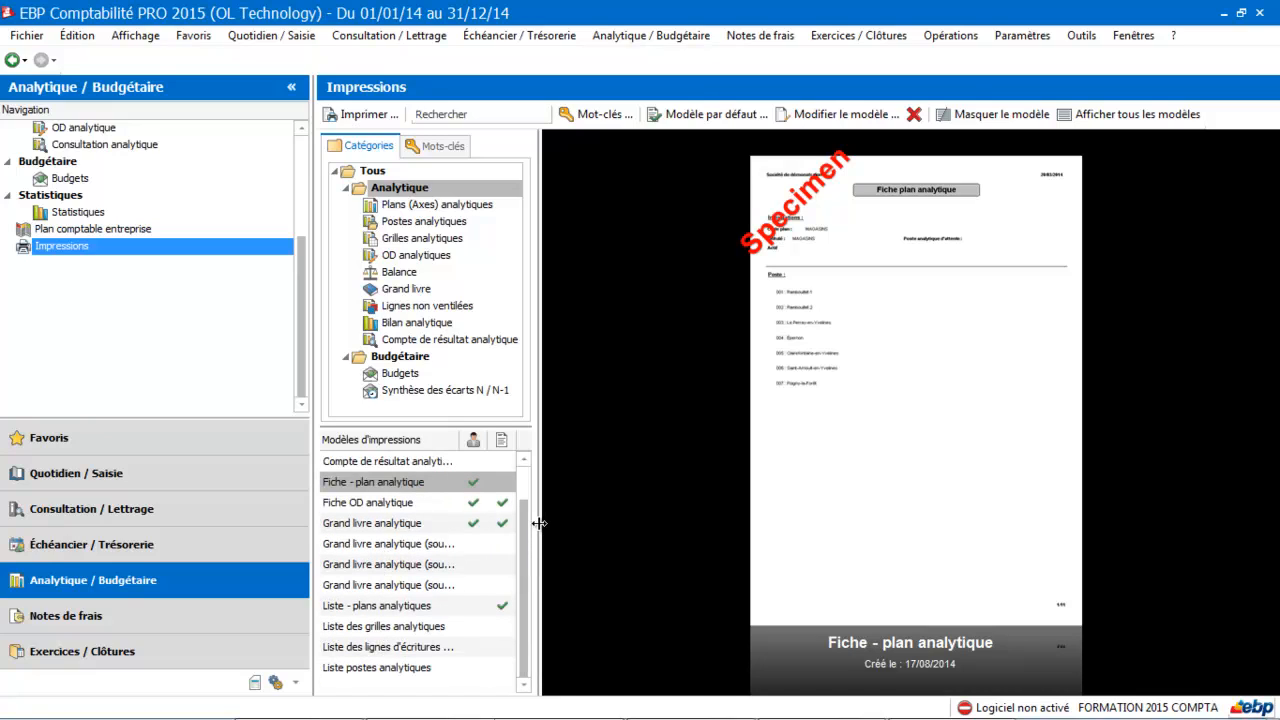
pyautogui.moveTo(538, 530); pyautogui.dragTo(667, 578)
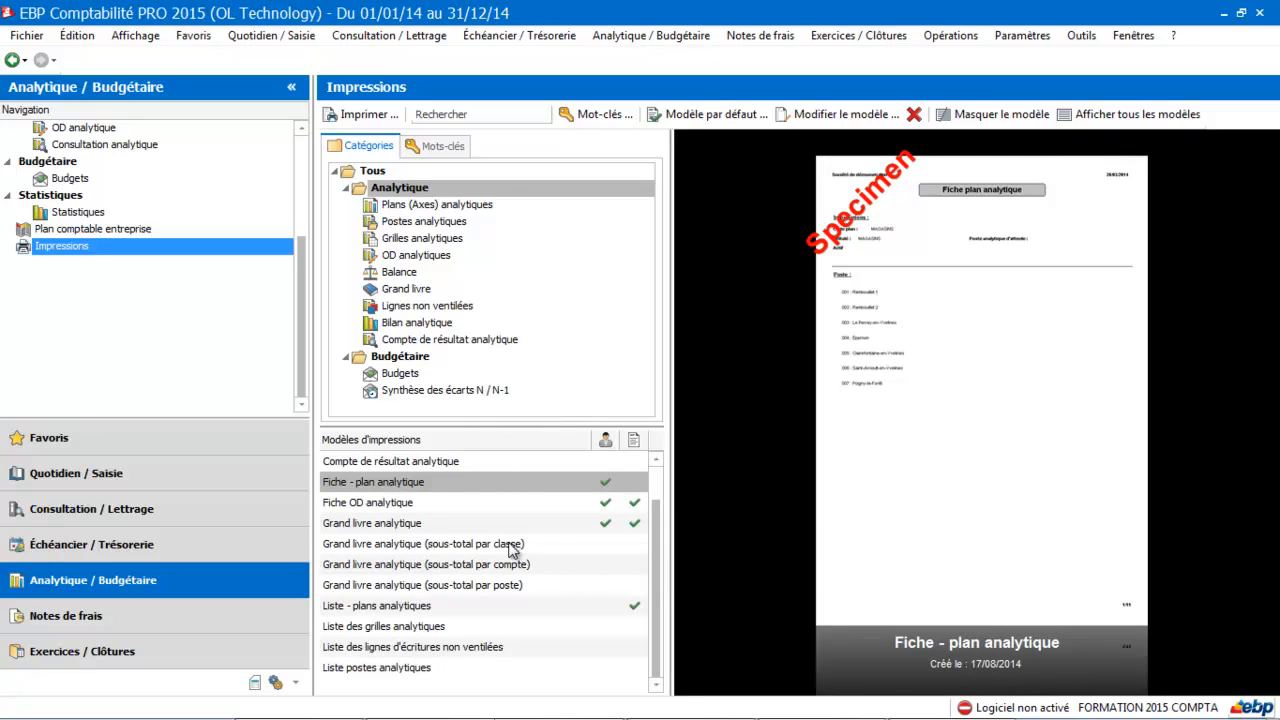
# Look at the Budgets print models and select the Synthèse des écarts N N-1 model to view its specimen.
pyautogui.click(403, 377)
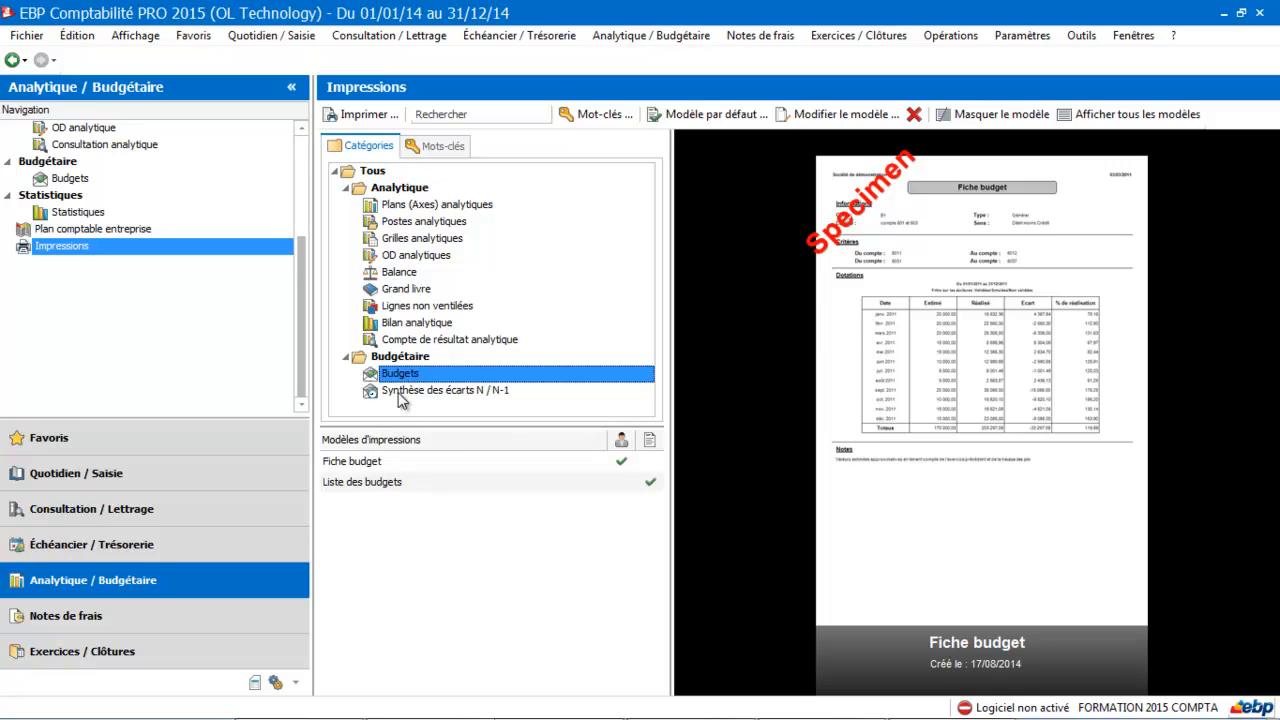
pyautogui.click(401, 395)
pyautogui.click(370, 463)
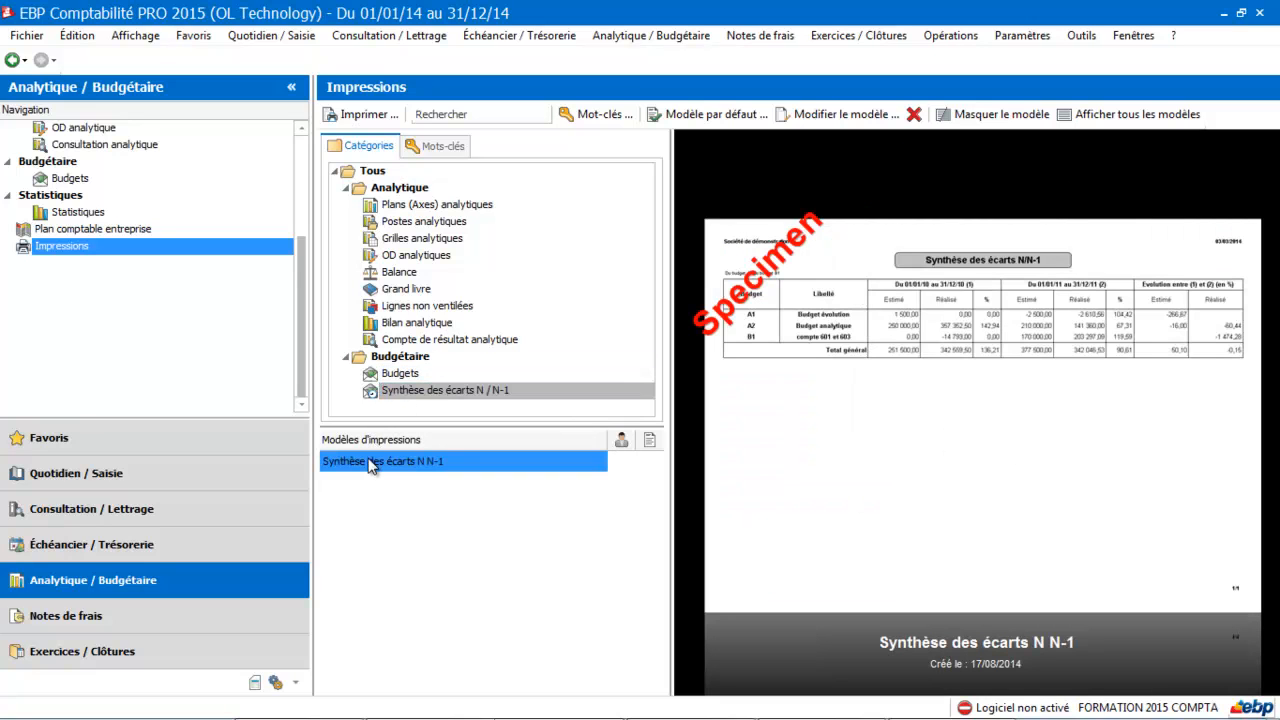
# Preview the Synthèse des écarts N N-1 printout for budgets EDF to ORANGE, comparing exercises 2014 and 2015, and close it.
pyautogui.doubleClick(370, 463)
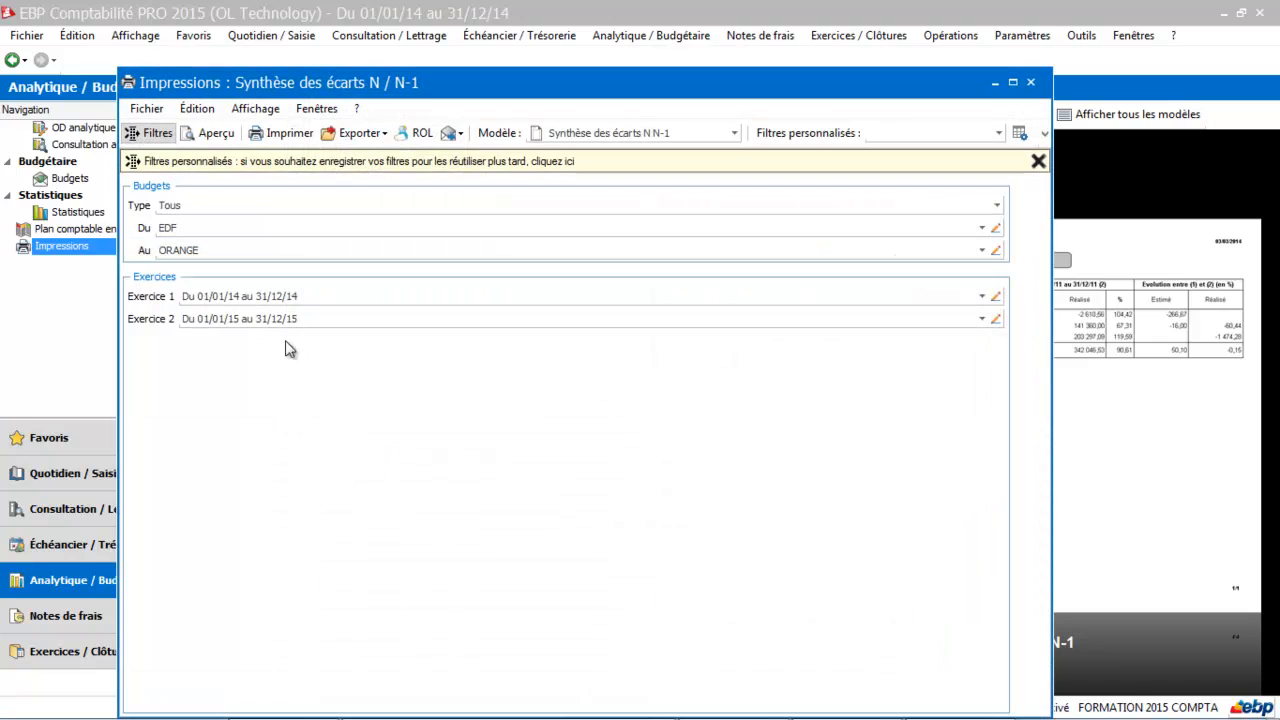
pyautogui.click(214, 132)
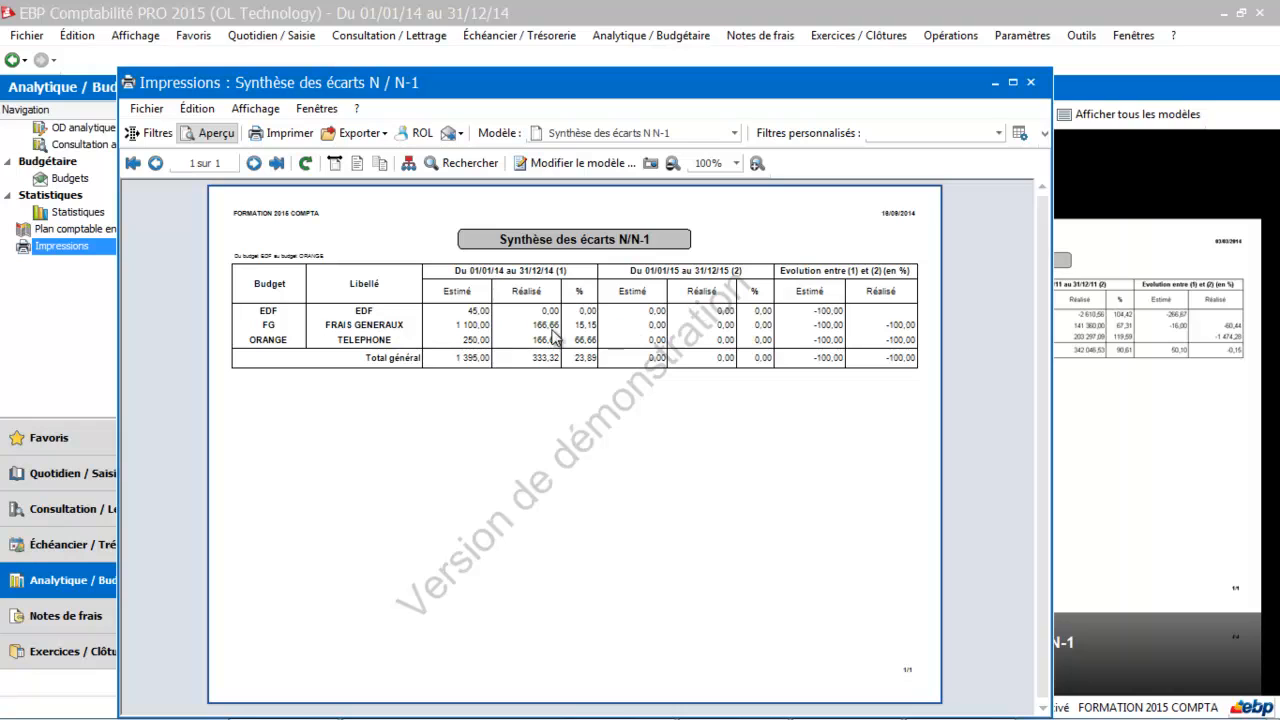
pyautogui.click(1030, 82)
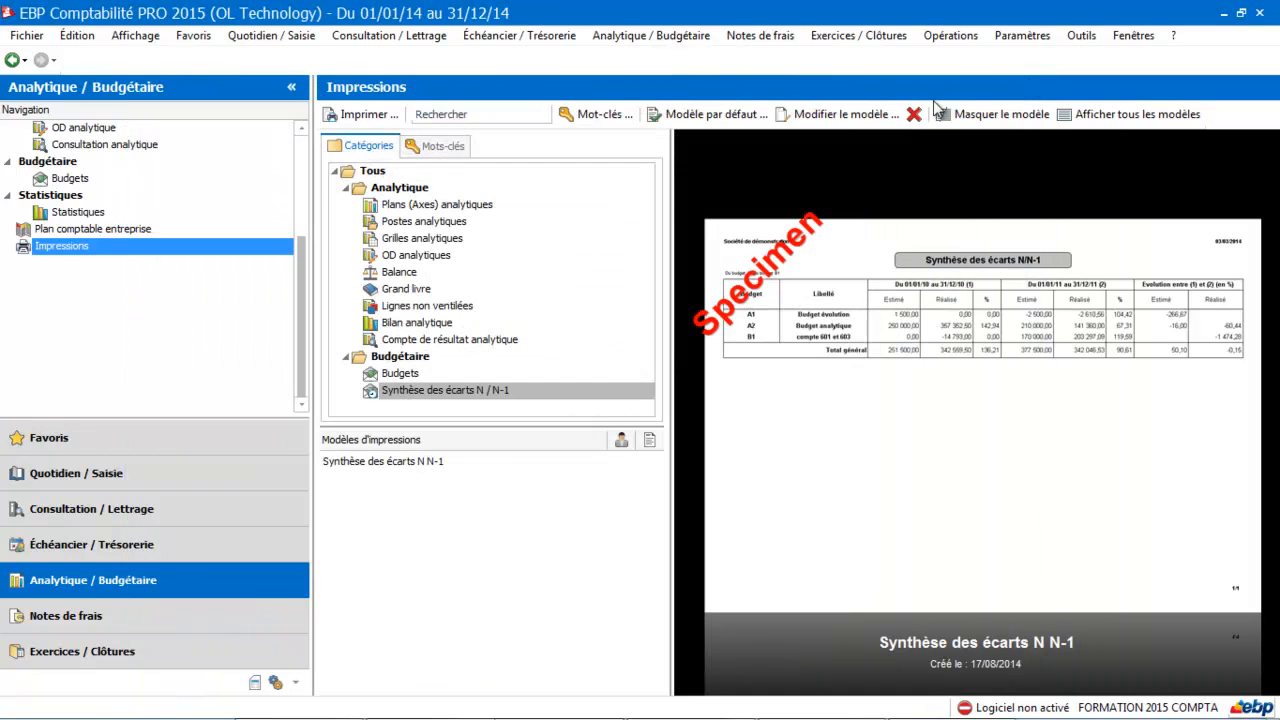
# Preview the Liste des budgets printout for January to December 2014, enlarge it to read the figures, and close it.
pyautogui.click(410, 377)
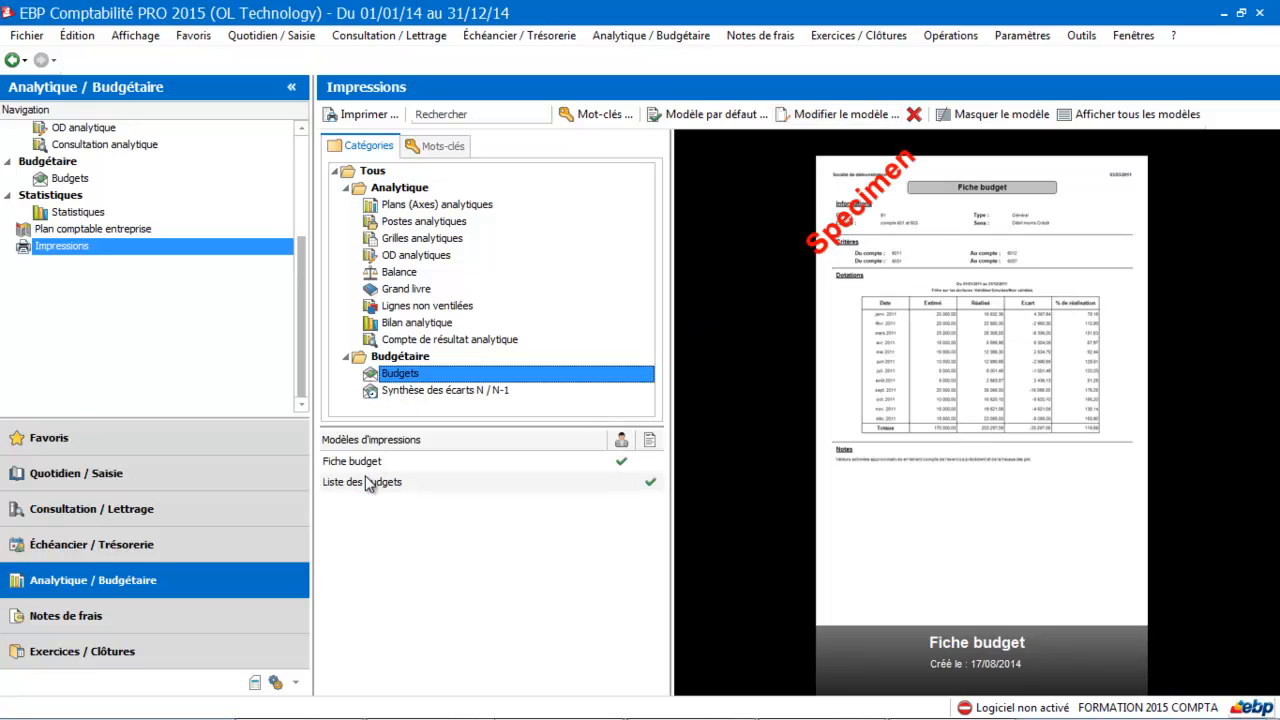
pyautogui.click(366, 481)
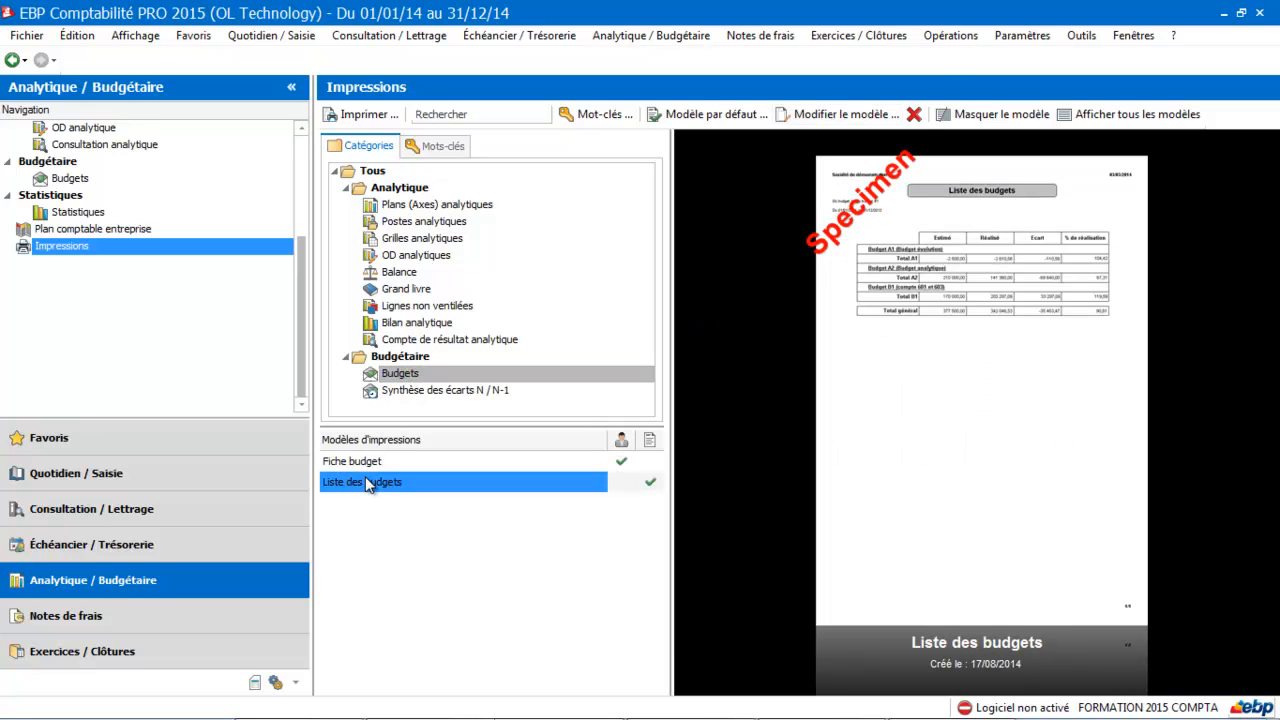
pyautogui.doubleClick(365, 482)
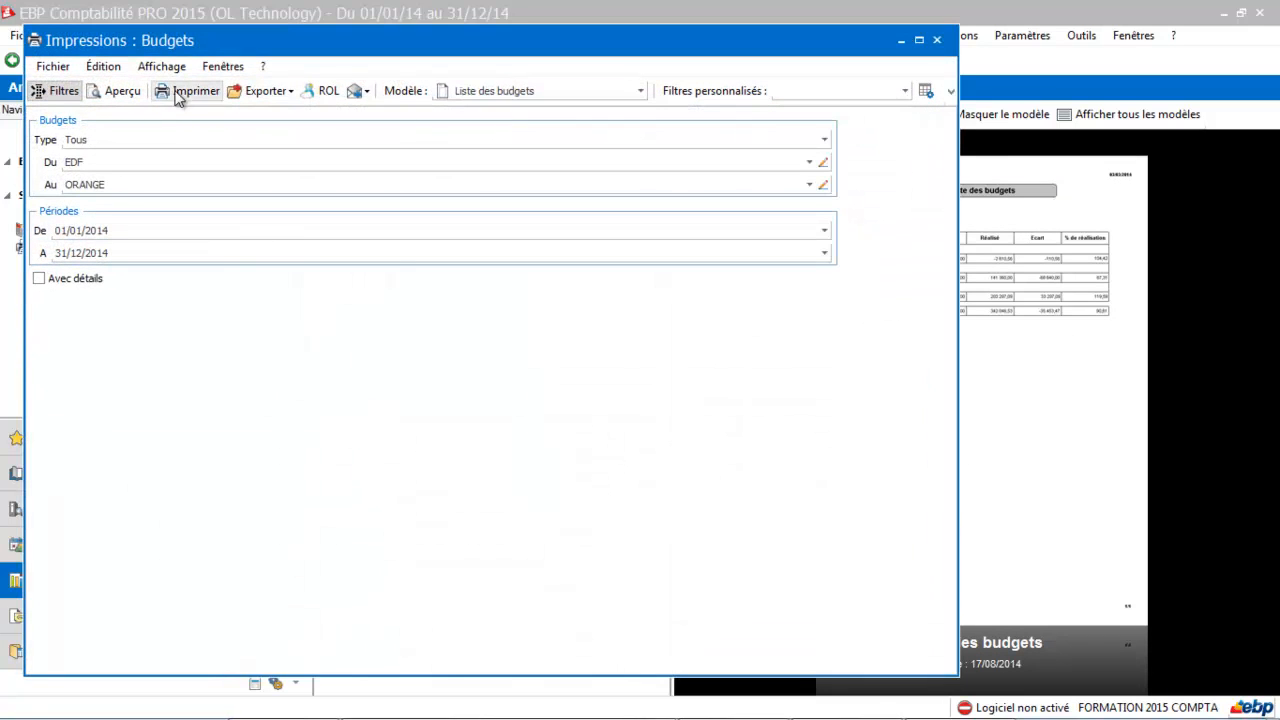
pyautogui.click(125, 91)
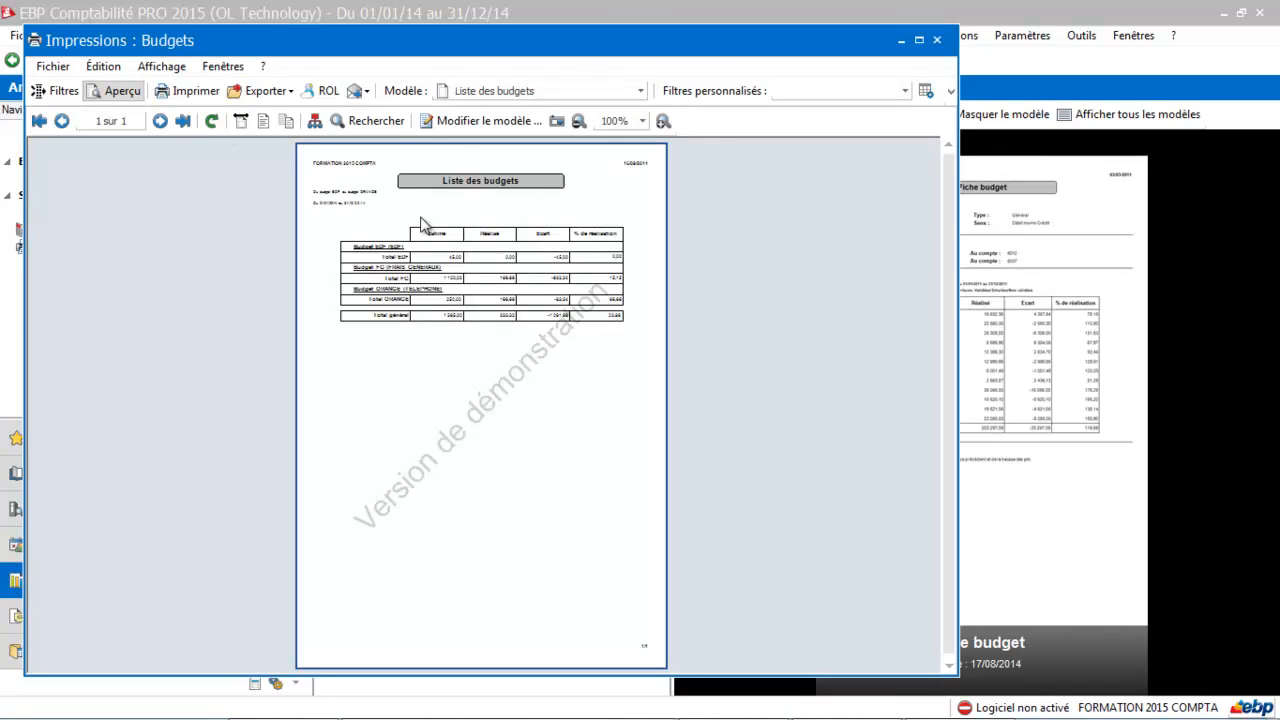
pyautogui.click(661, 121)
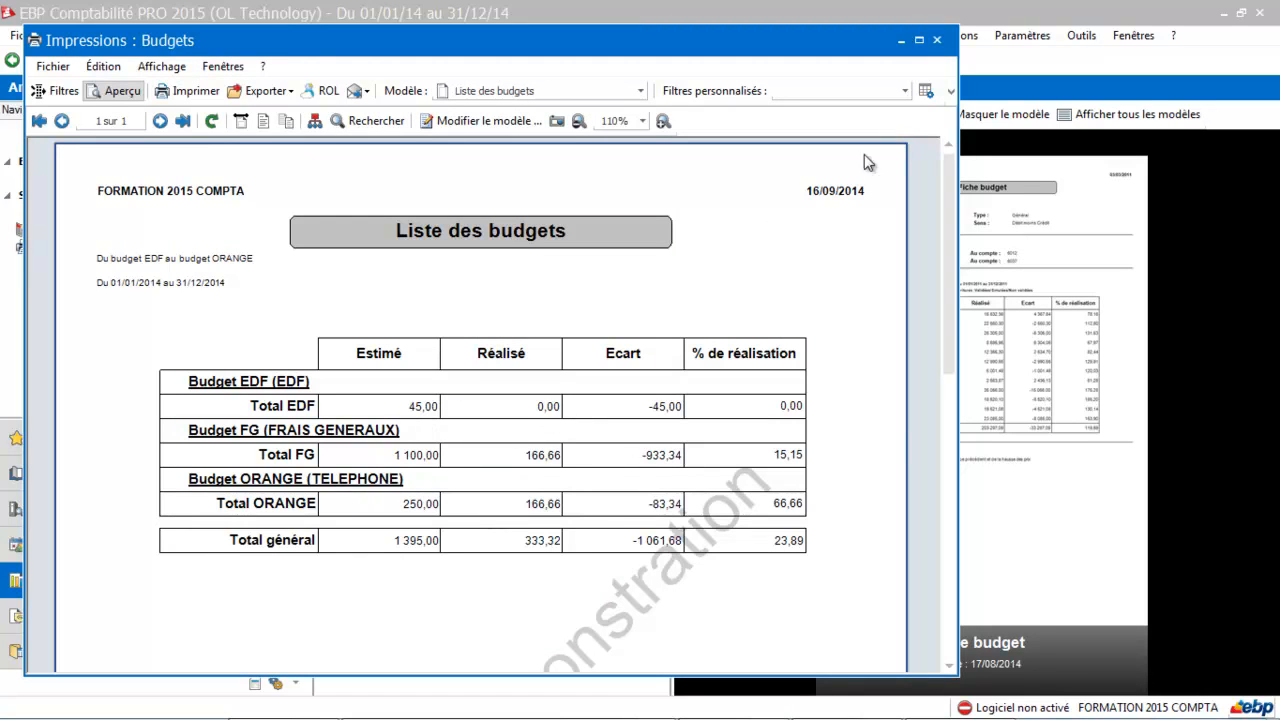
pyautogui.click(937, 41)
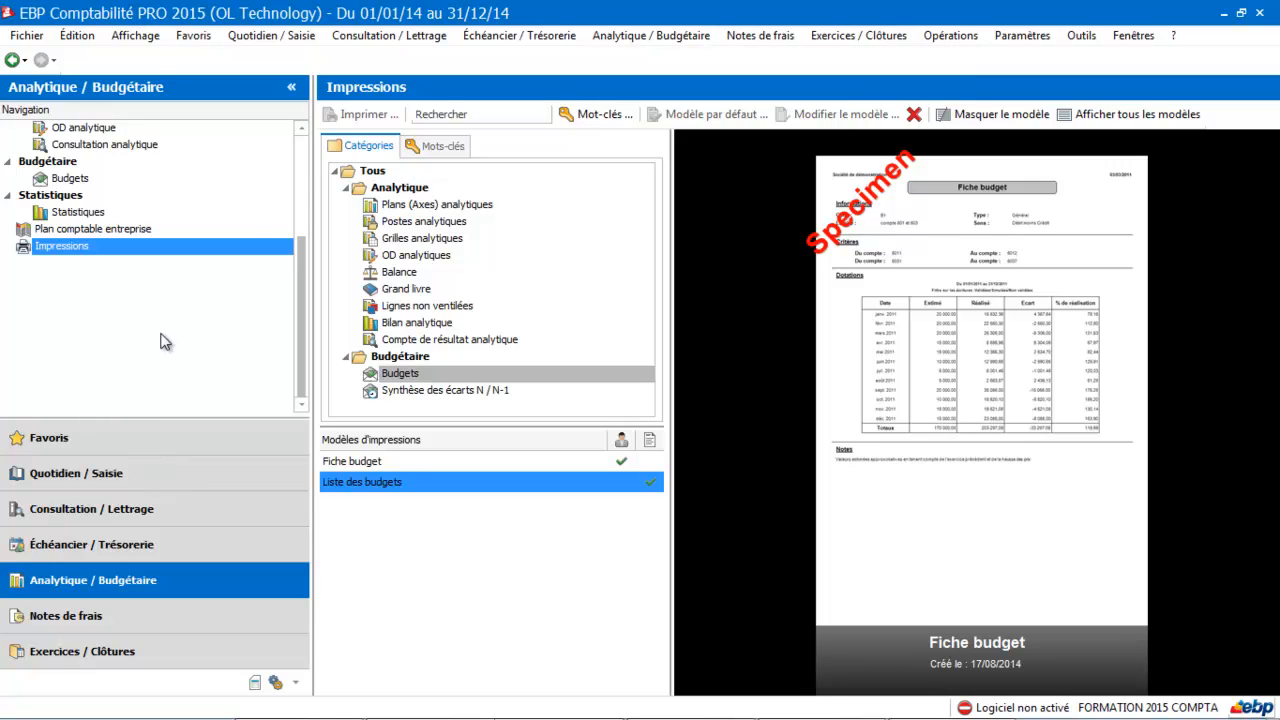
# Create a new general budget from the budget list with code VENTE and title VENTE.
pyautogui.click(301, 128)
pyautogui.click(301, 128)
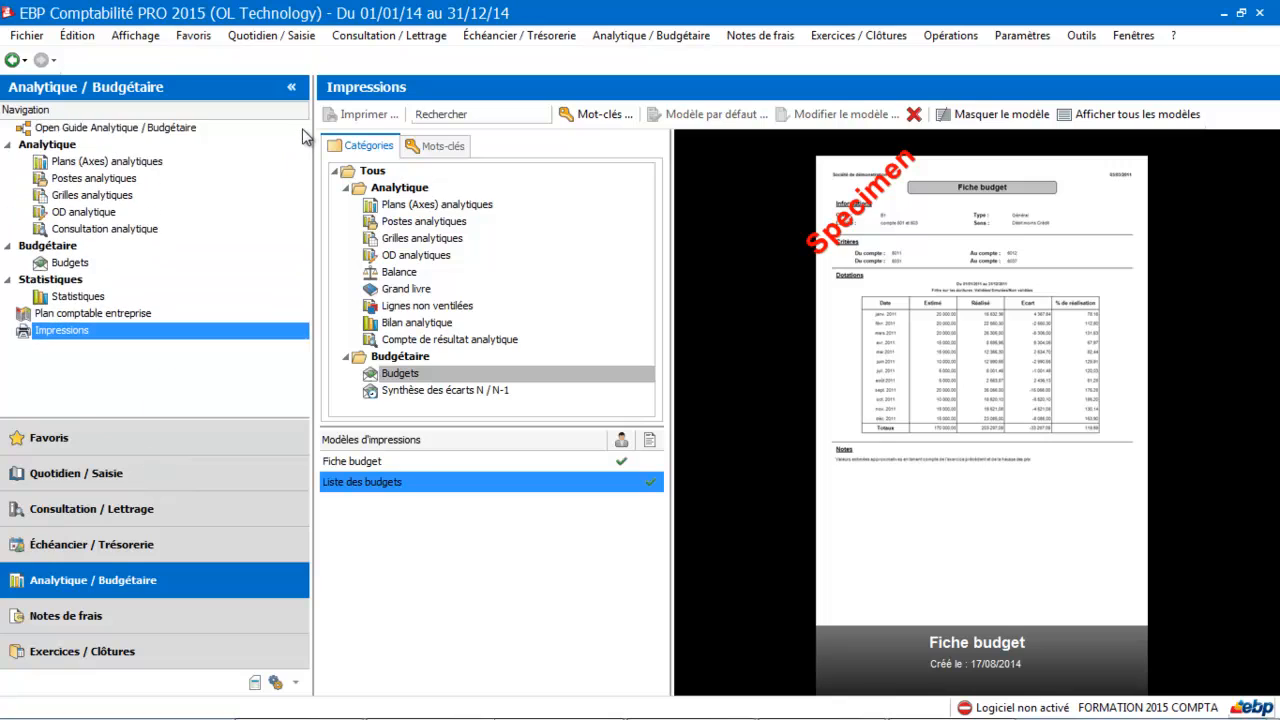
pyautogui.click(115, 264)
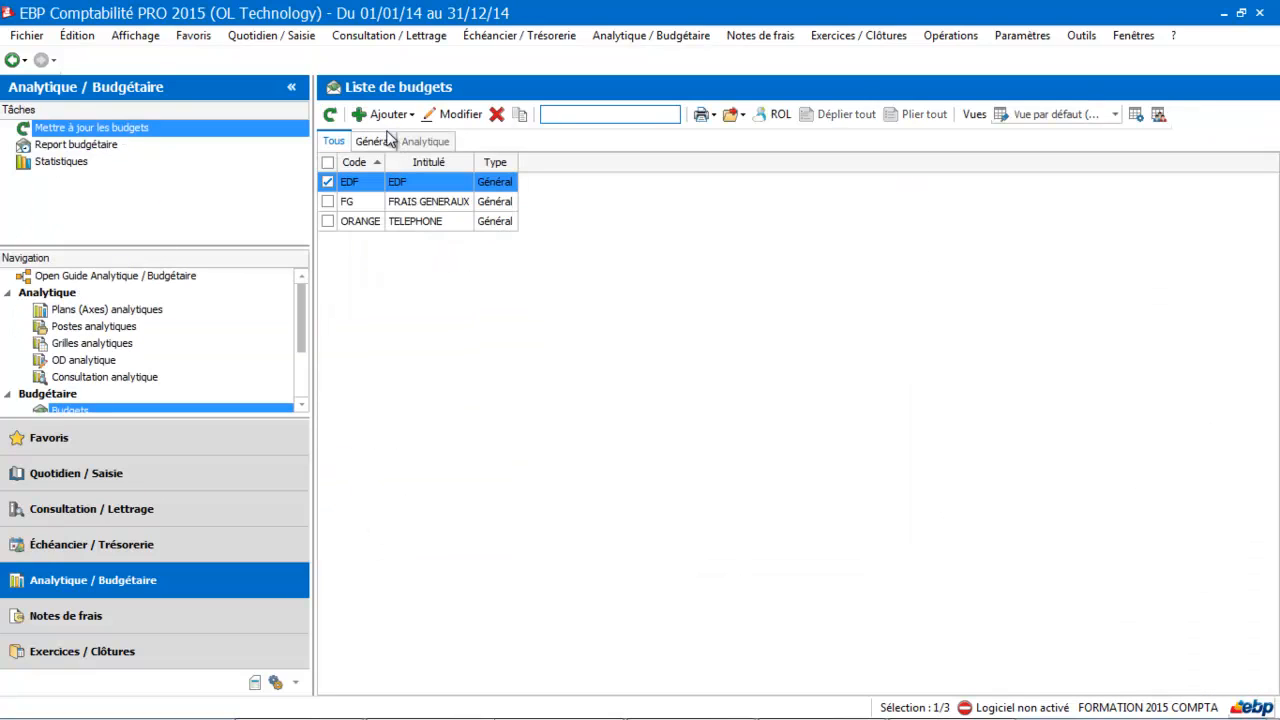
pyautogui.click(400, 116)
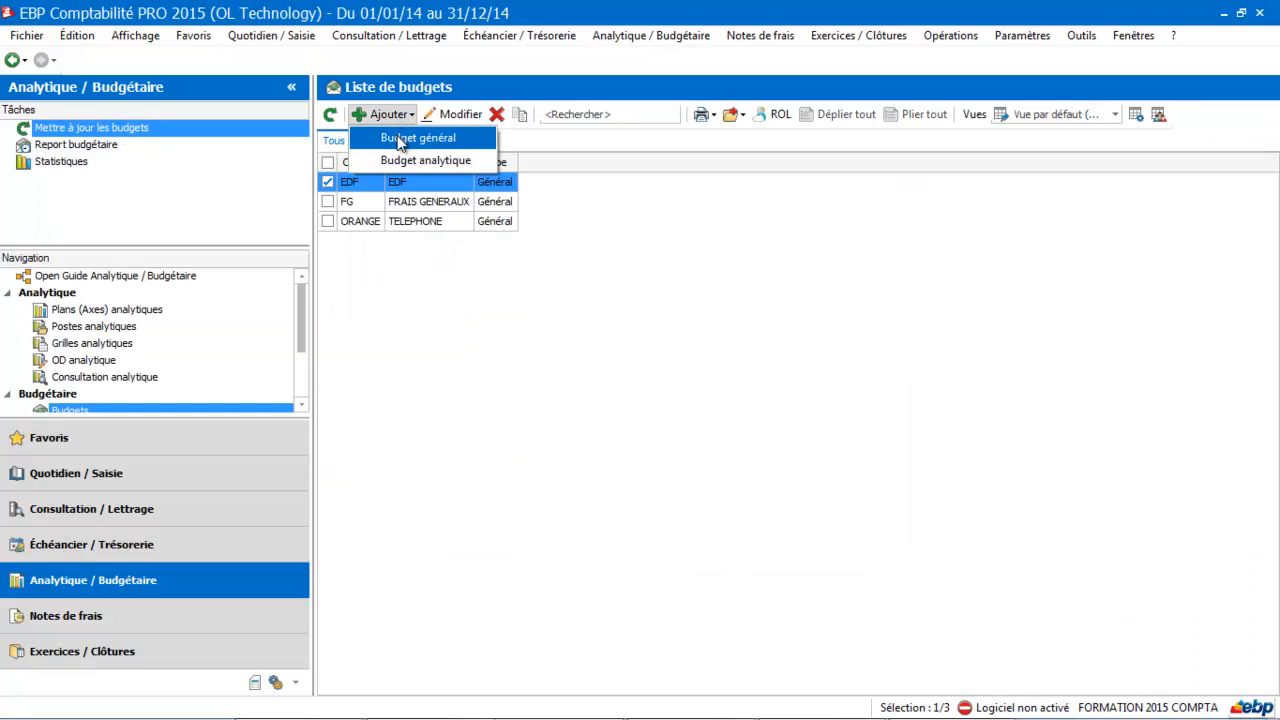
pyautogui.click(400, 137)
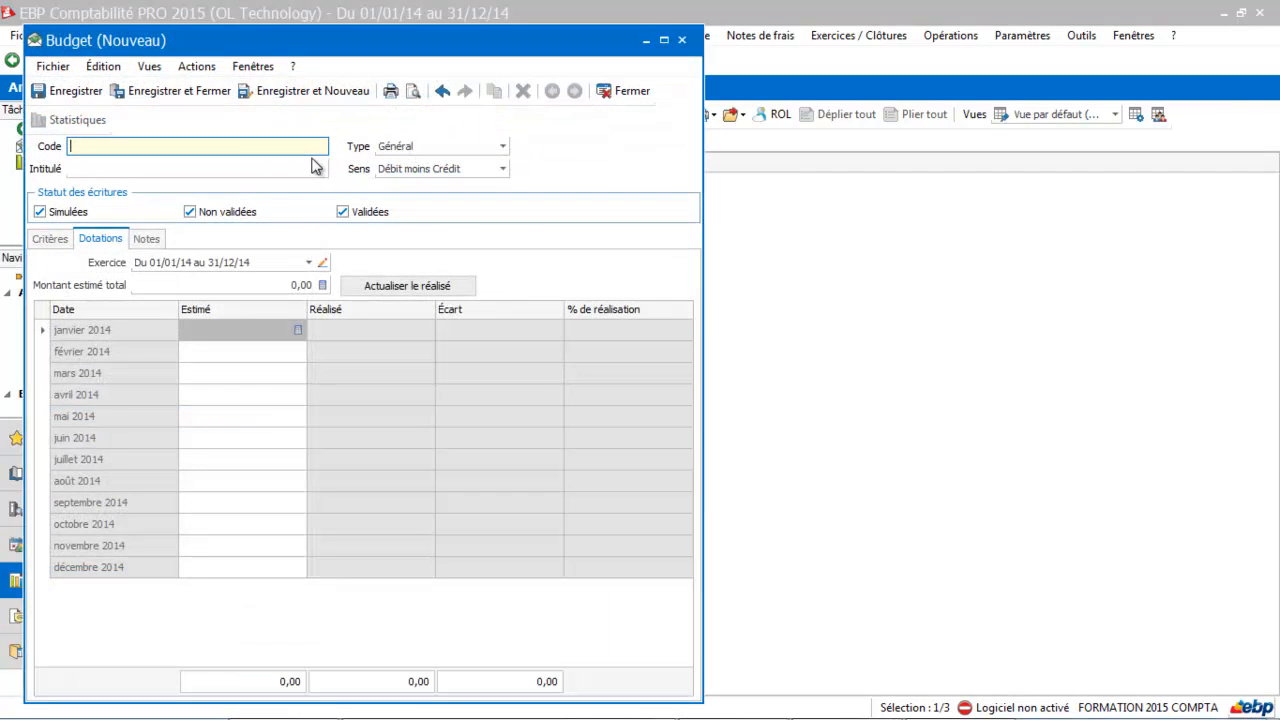
pyautogui.write('VENTE')
pyautogui.click(230, 167)
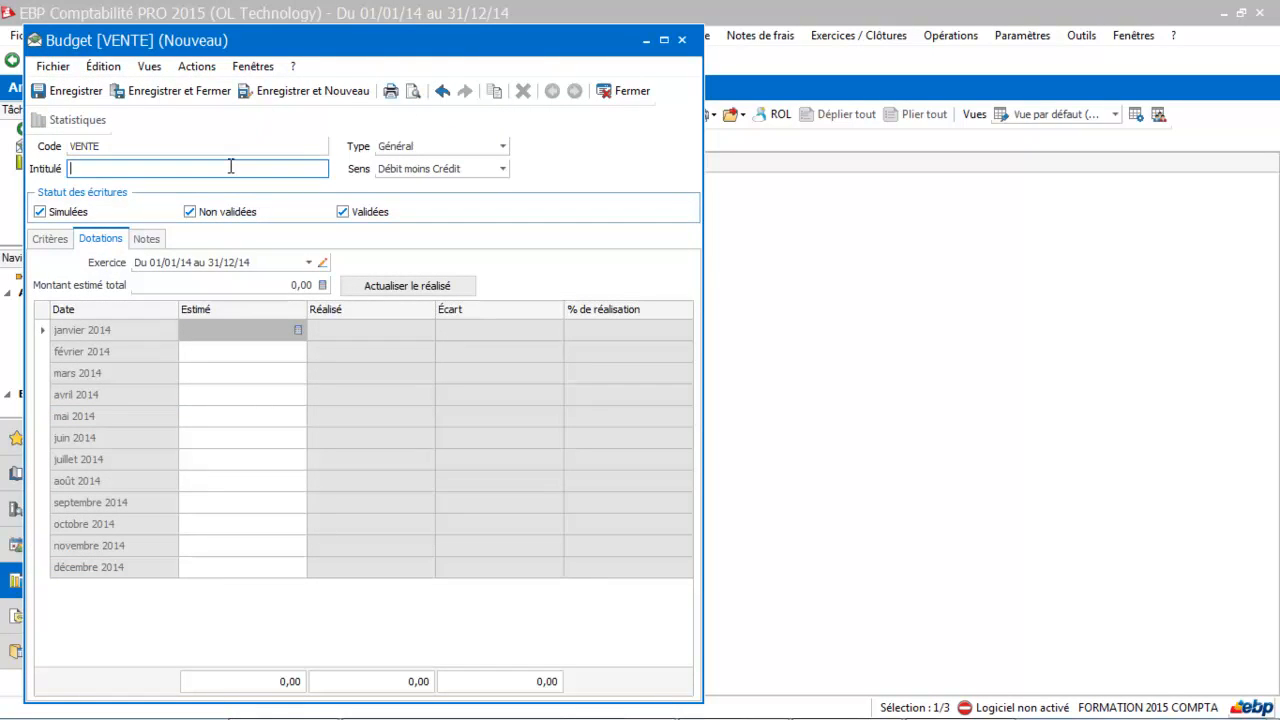
pyautogui.write('VENTE')
# Add an account range from 707 to 707 to the VENTE budget's criteria.
pyautogui.click(52, 242)
pyautogui.click(84, 288)
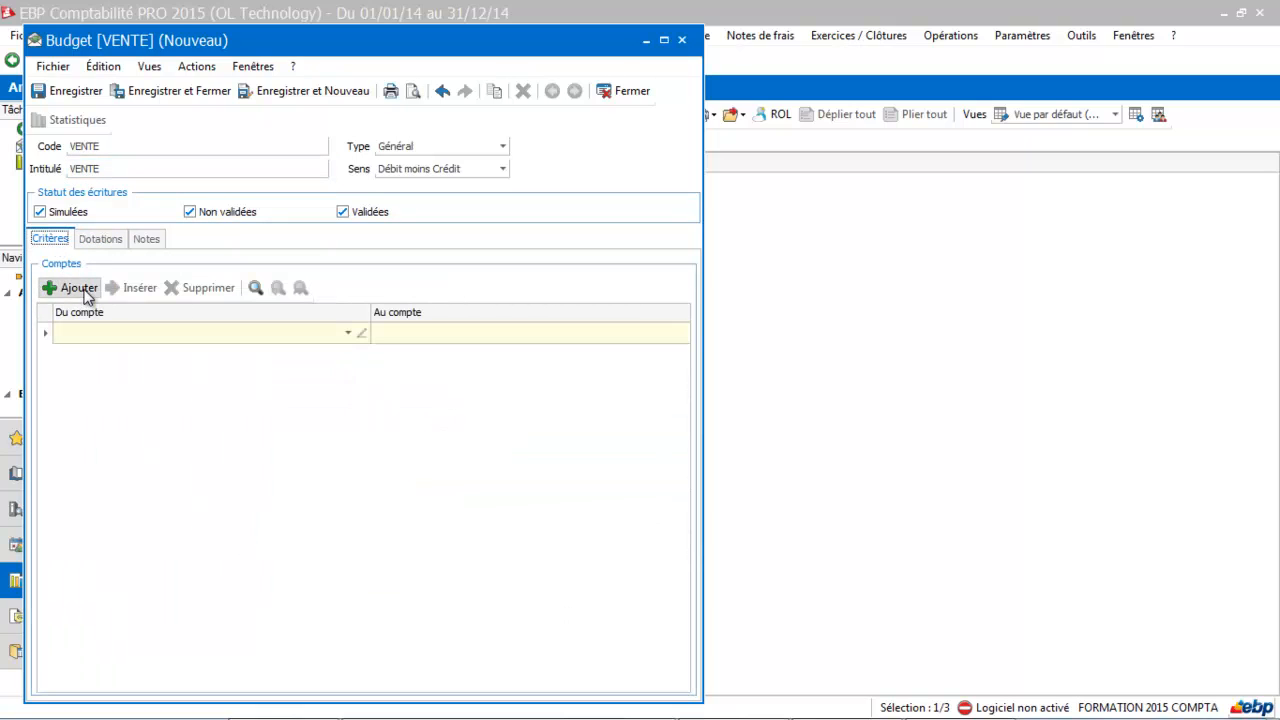
pyautogui.click(255, 332)
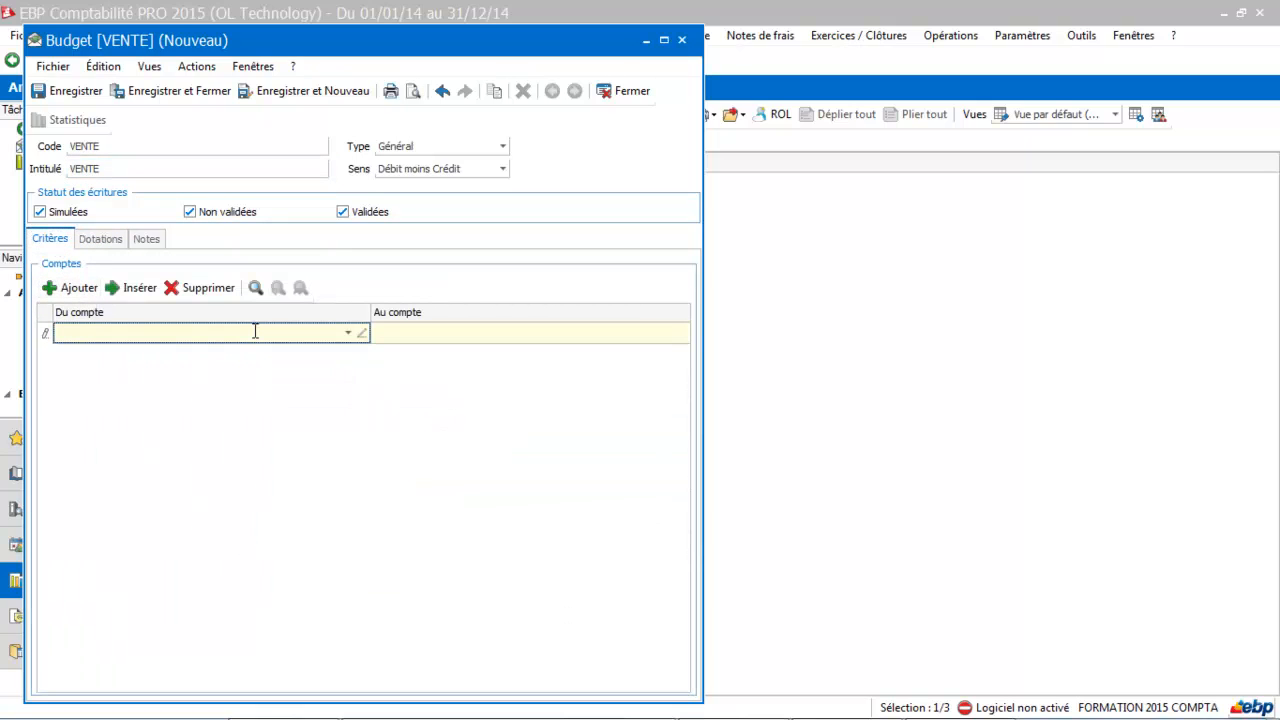
pyautogui.write('707')
pyautogui.click(224, 399)
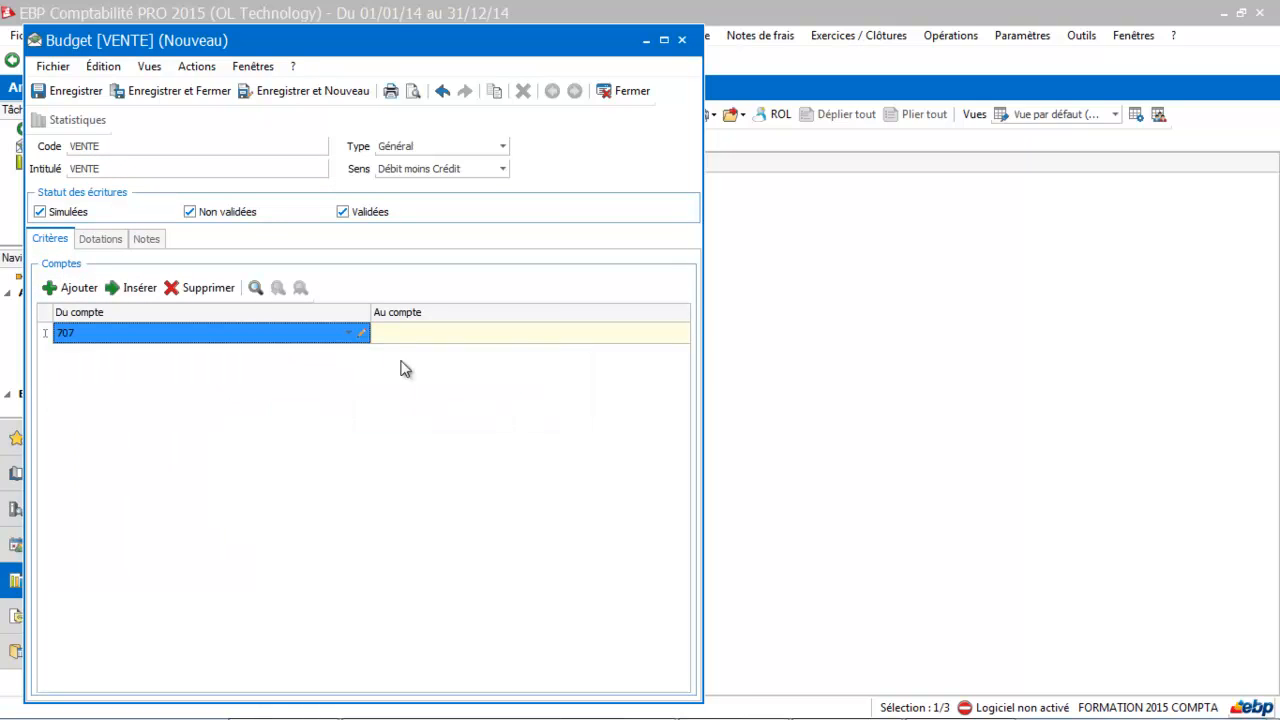
pyautogui.click(437, 334)
pyautogui.write('70')
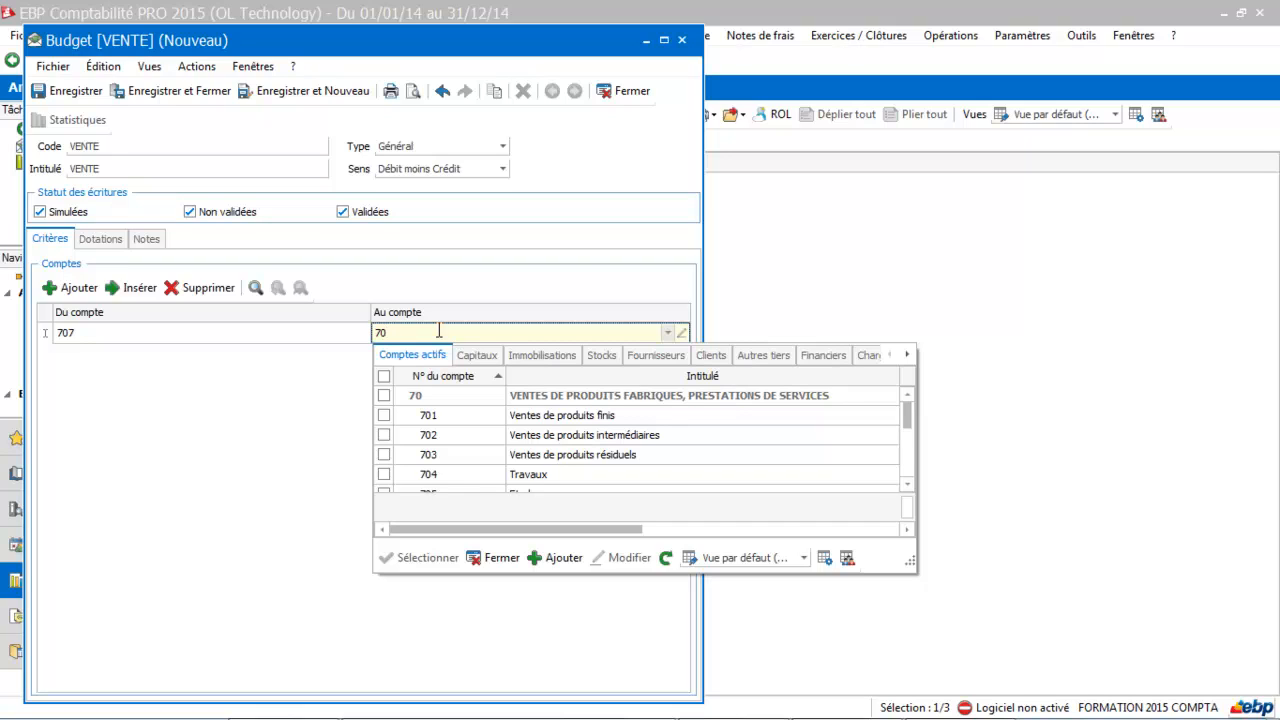
pyautogui.write('7')
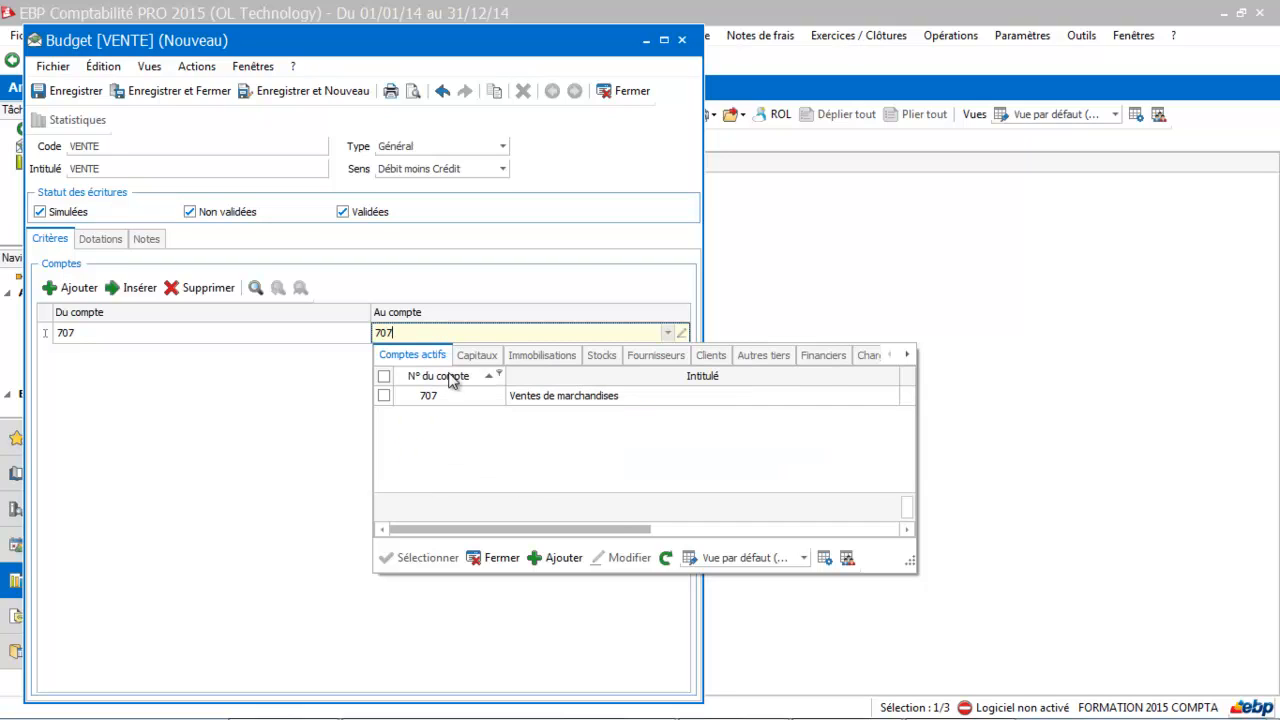
pyautogui.doubleClick(531, 395)
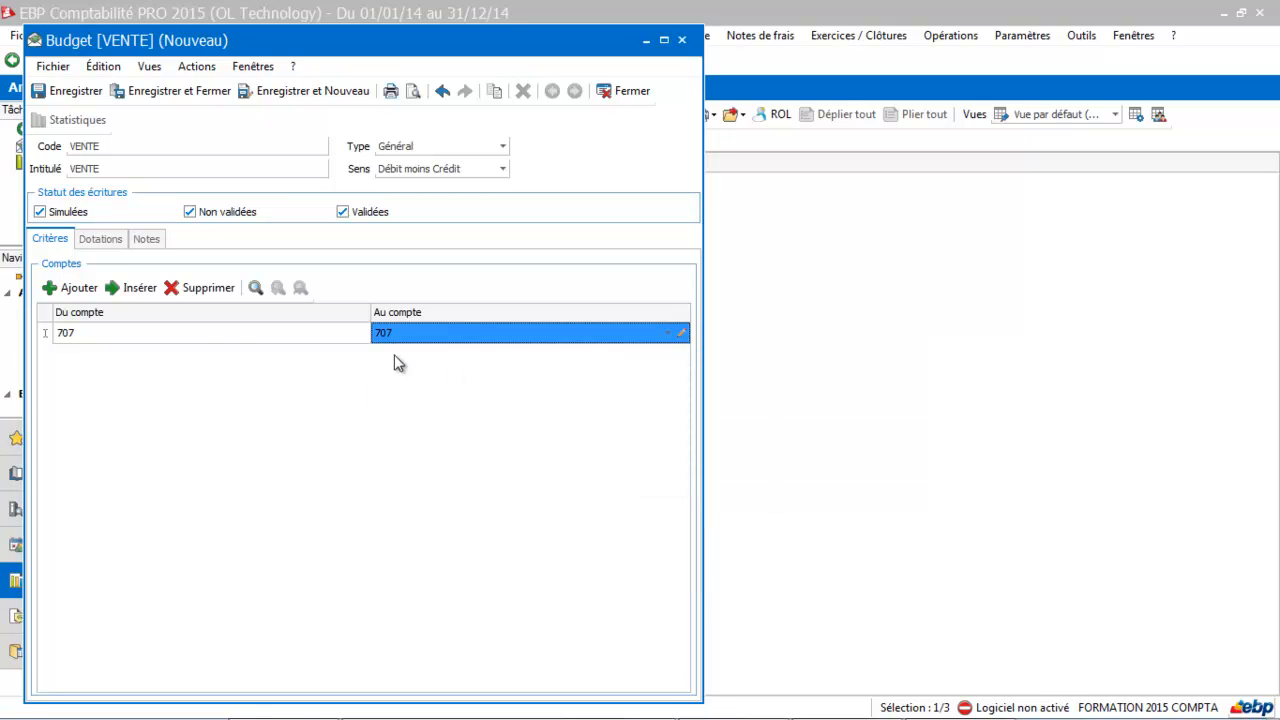
# Set the September 2014 estimate of the VENTE budget to 200 and refresh the realised amounts.
pyautogui.click(119, 243)
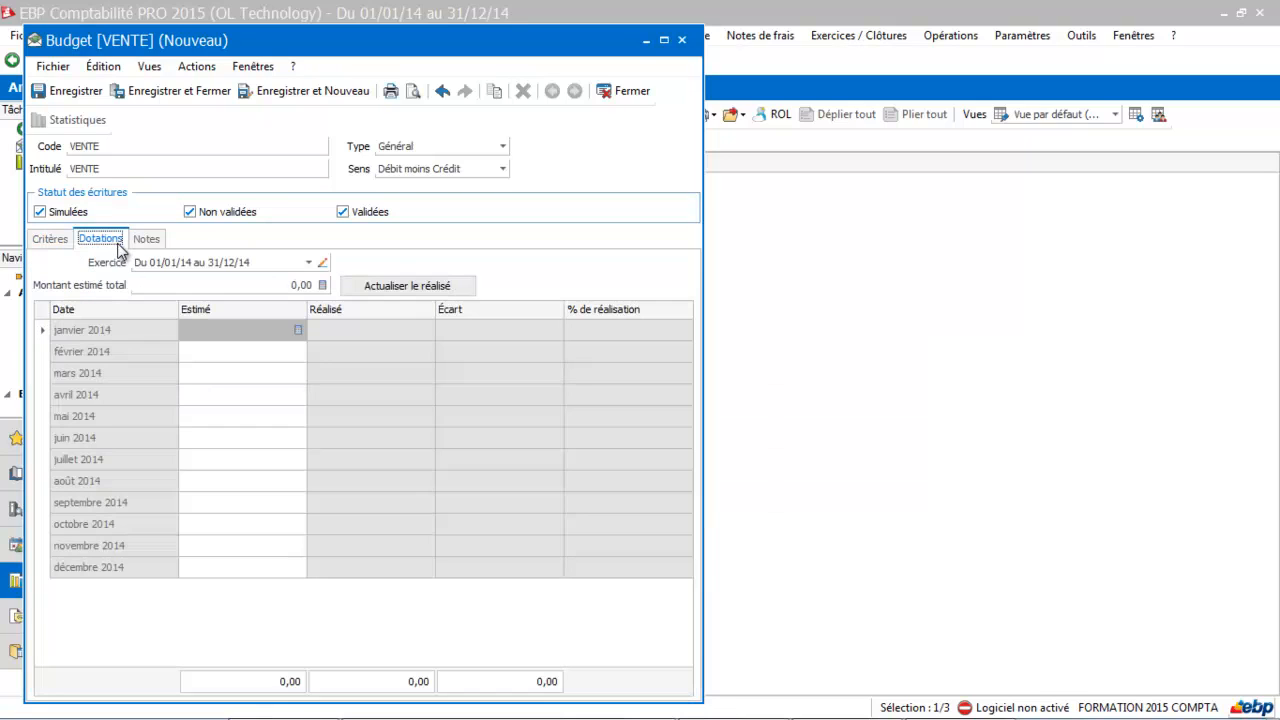
pyautogui.click(241, 504)
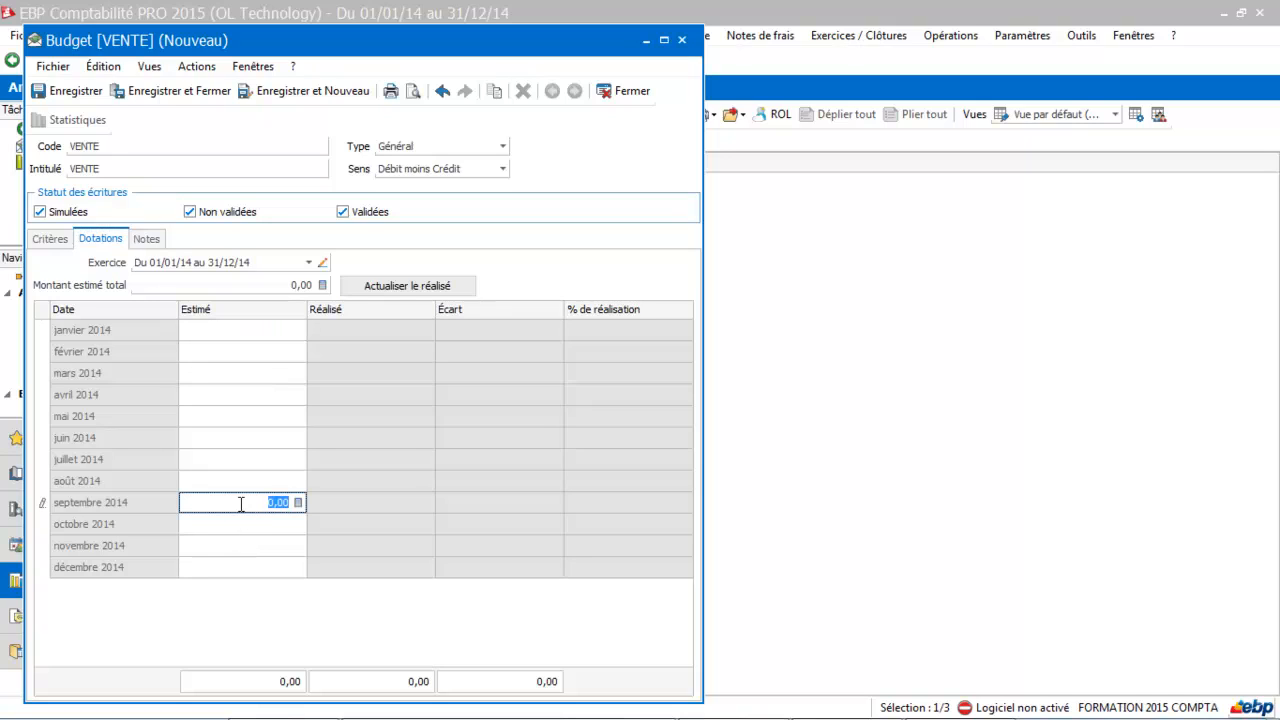
pyautogui.write('200')
pyautogui.press('Return')
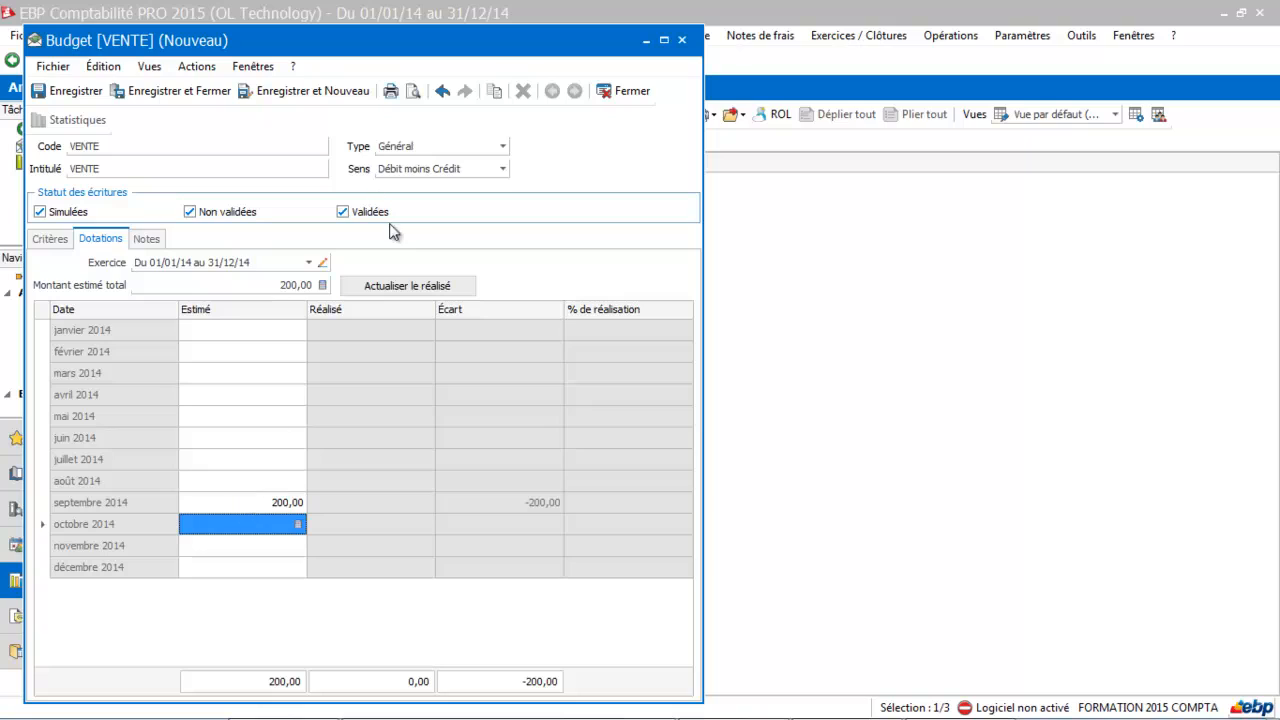
pyautogui.click(405, 287)
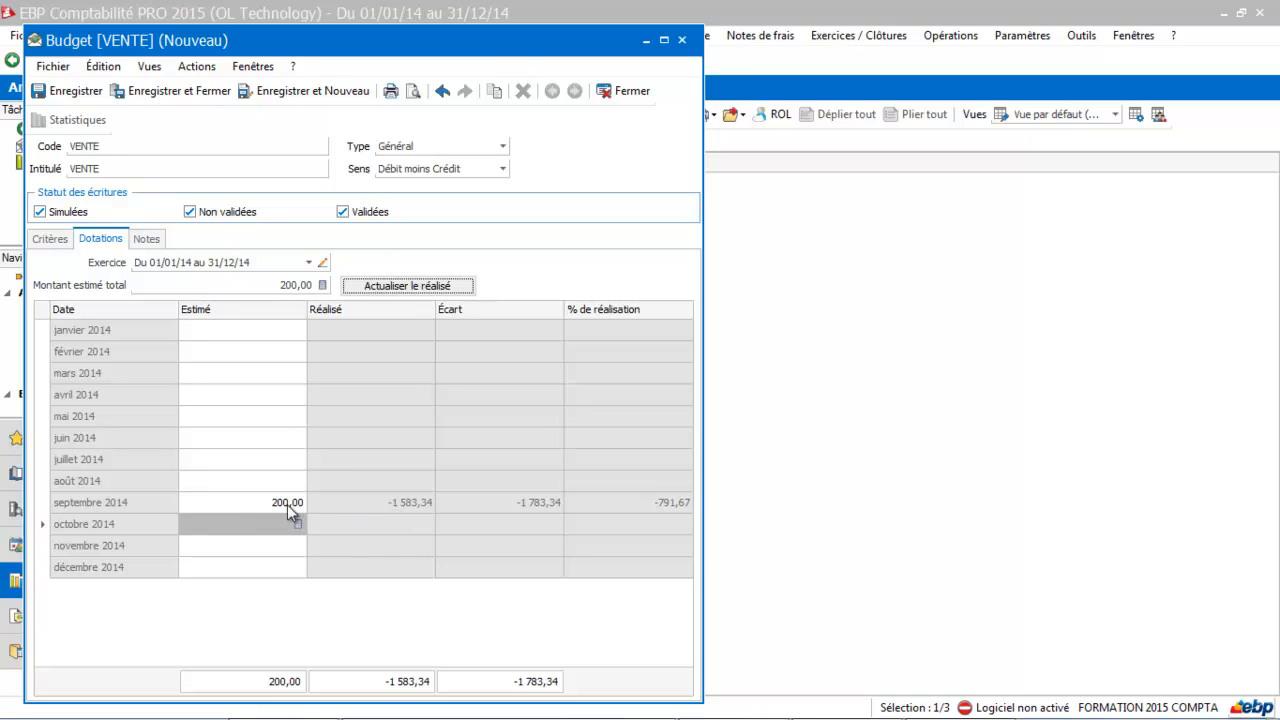
# Set the VENTE budget's Sens to Crédit moins Débit, refresh the realised amounts, and save and close the budget.
pyautogui.click(441, 170)
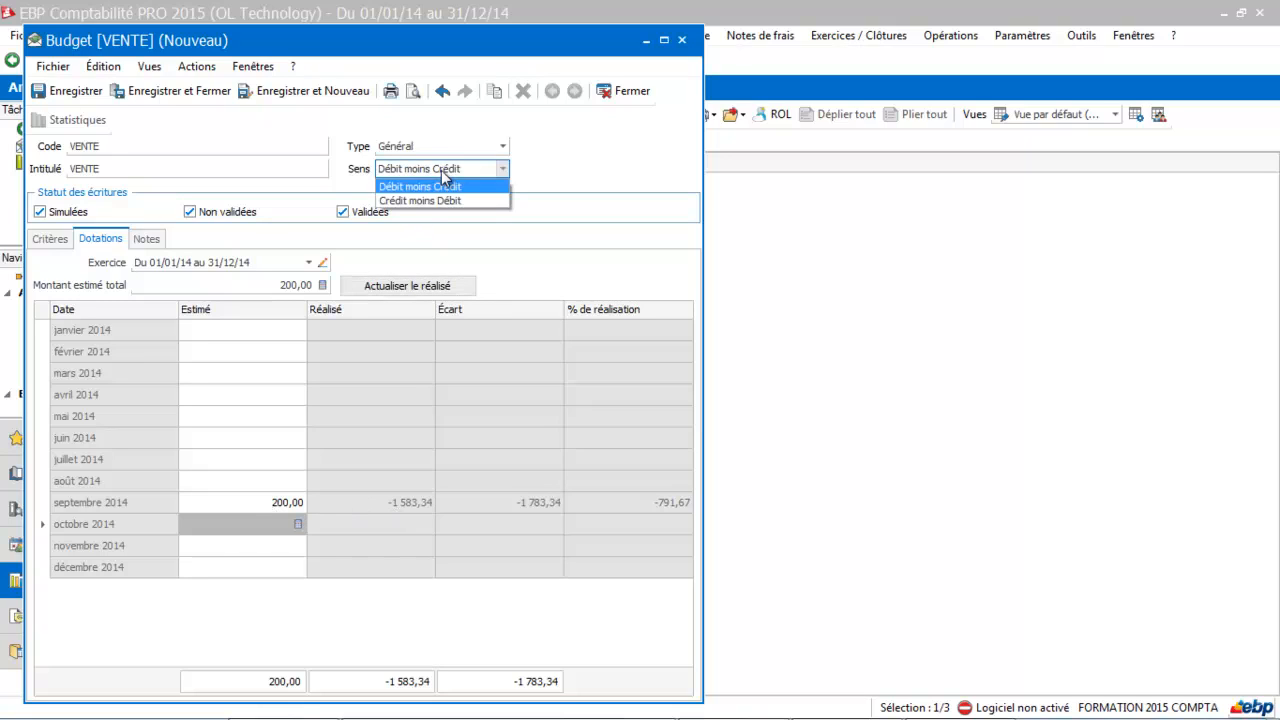
pyautogui.click(435, 201)
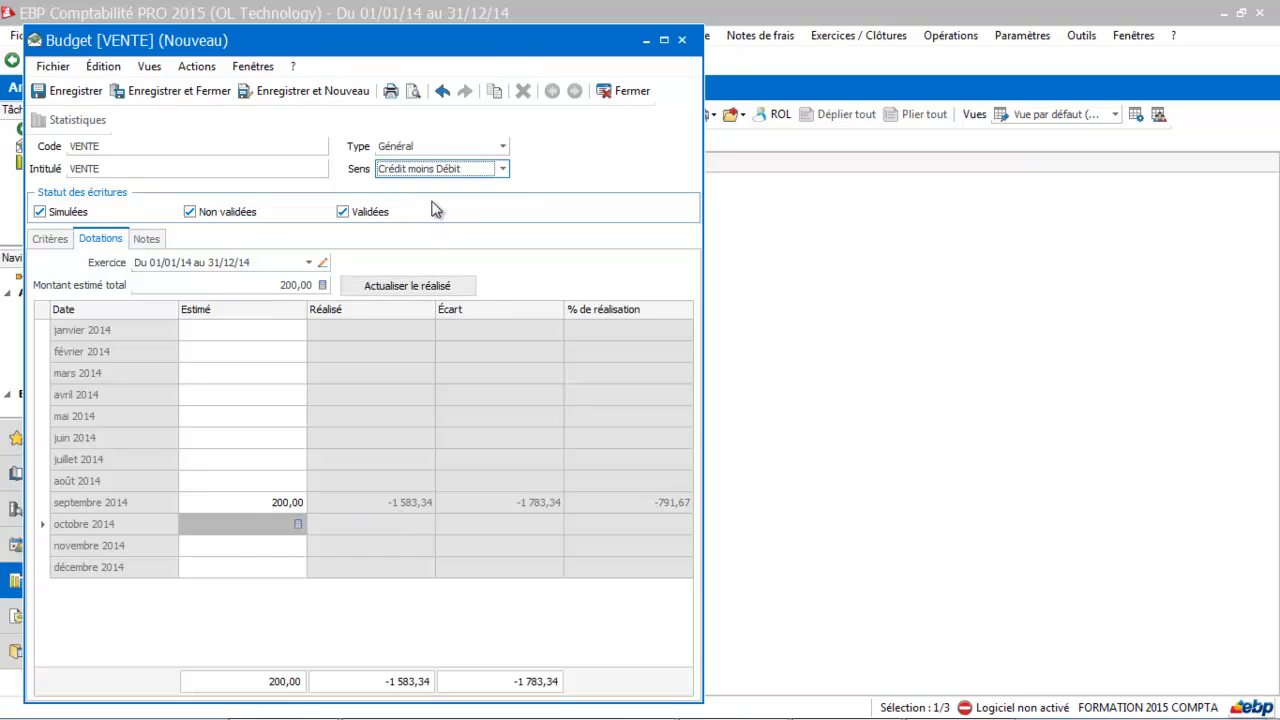
pyautogui.click(398, 290)
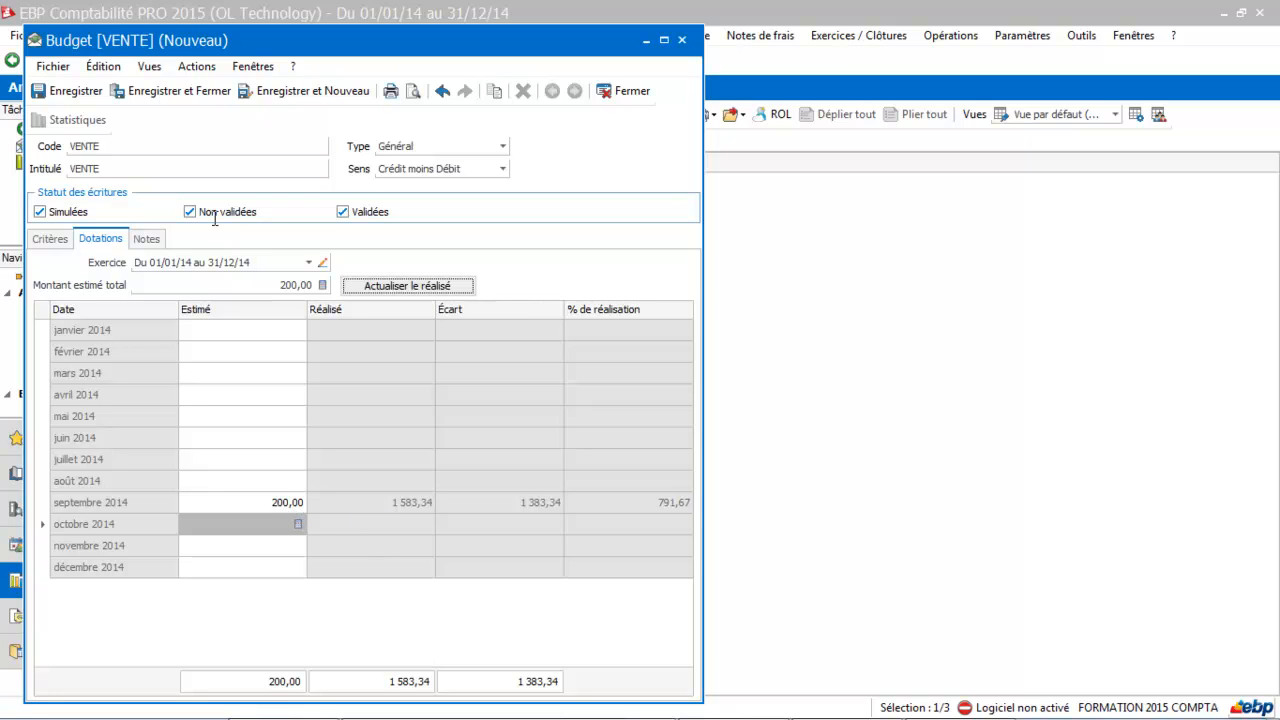
pyautogui.click(205, 92)
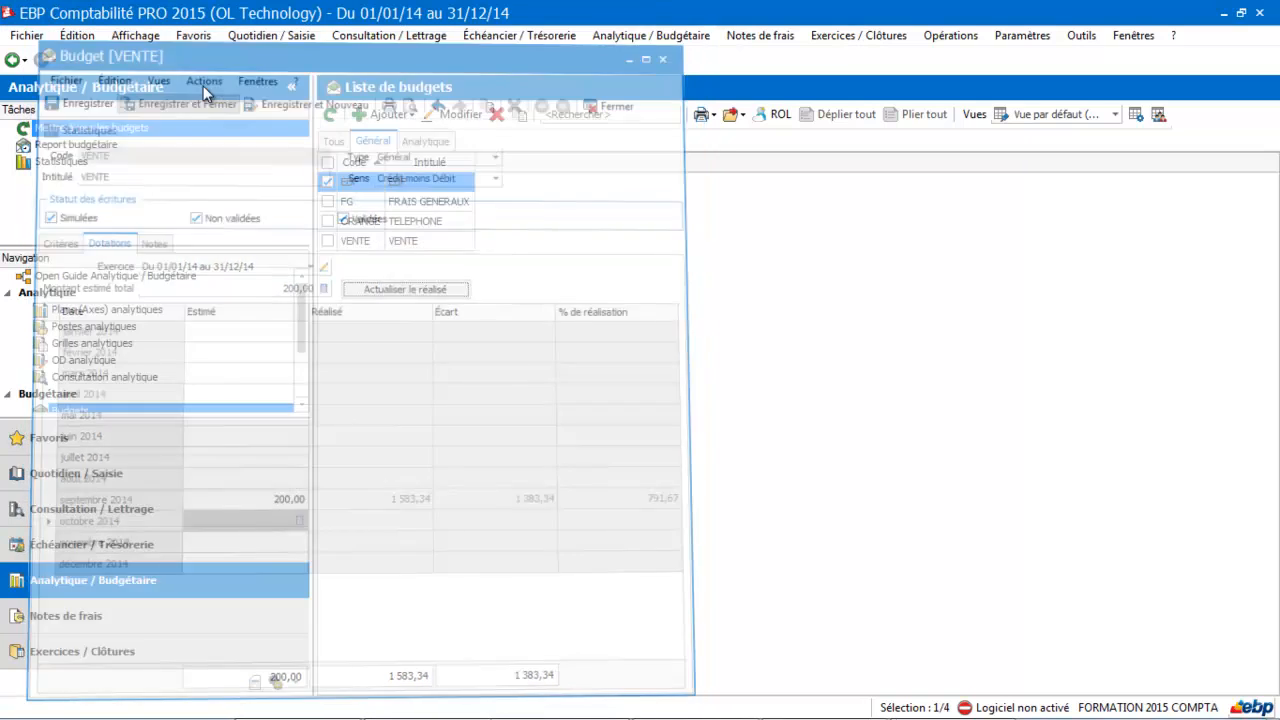